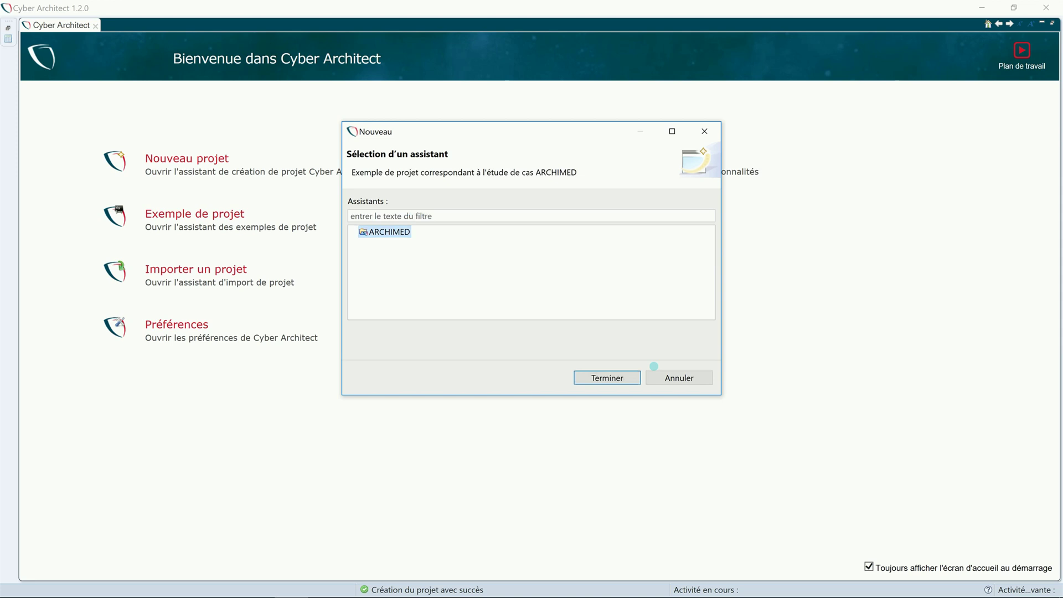
Dismiss the example project assistant, then view the project import options, including import from a CA file, and cancel without importing.
{"action": "left_click", "coordinate": [672, 375]}
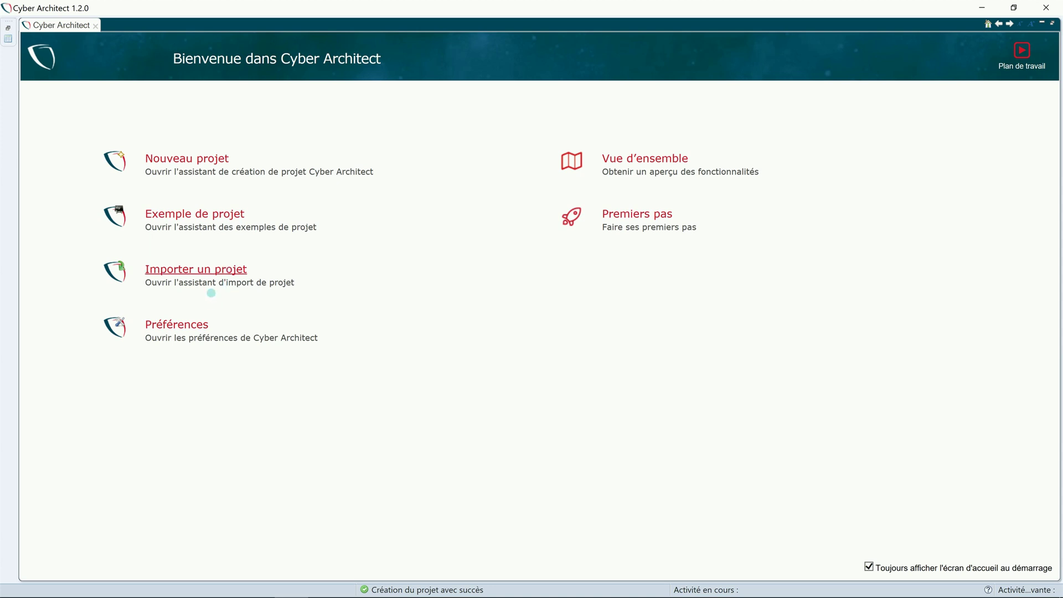
{"action": "left_click", "coordinate": [212, 276]}
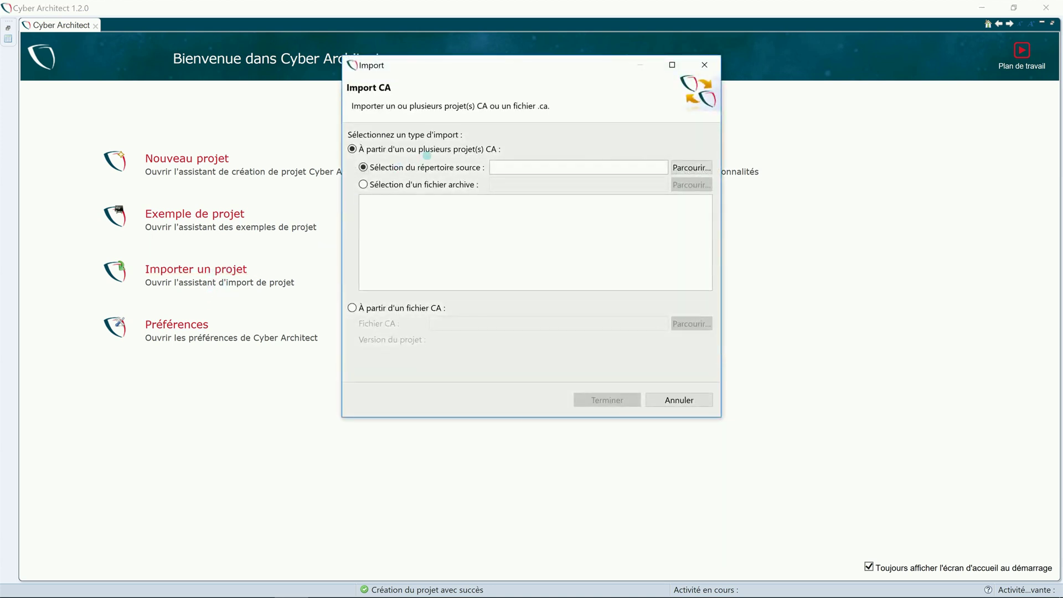
{"action": "left_click", "coordinate": [353, 308]}
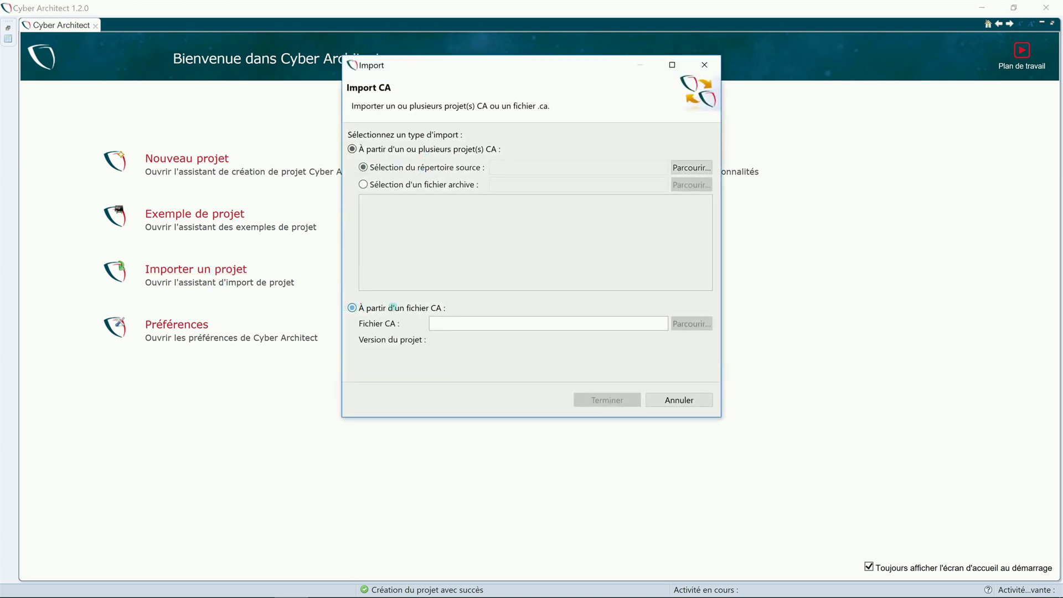
{"action": "left_click", "coordinate": [678, 400]}
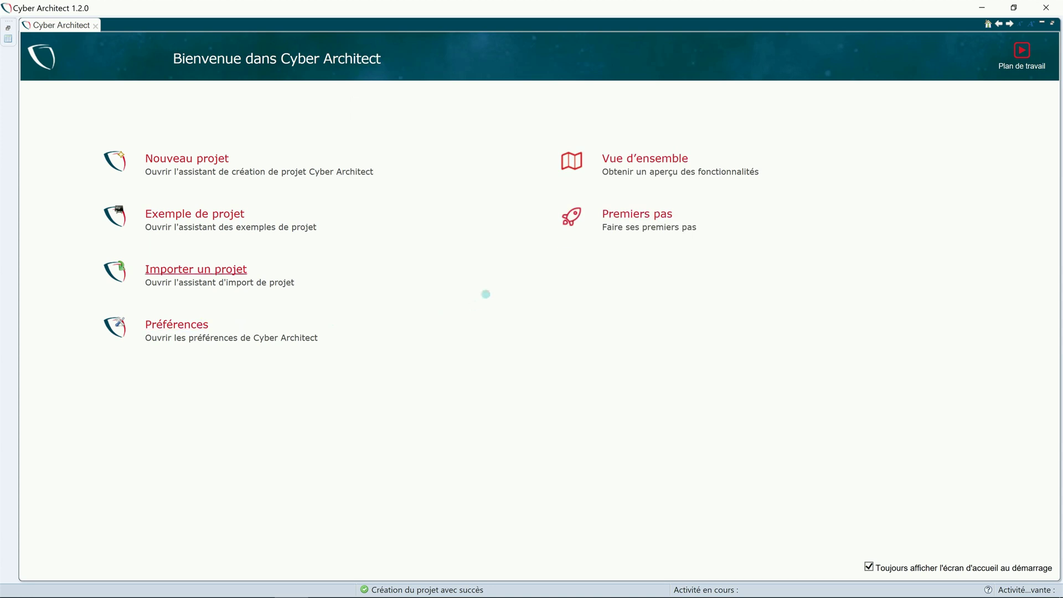
View the Vue d'ensemble page and the help for an EBIOS method module, and return to the home page.
{"action": "left_click", "coordinate": [637, 161]}
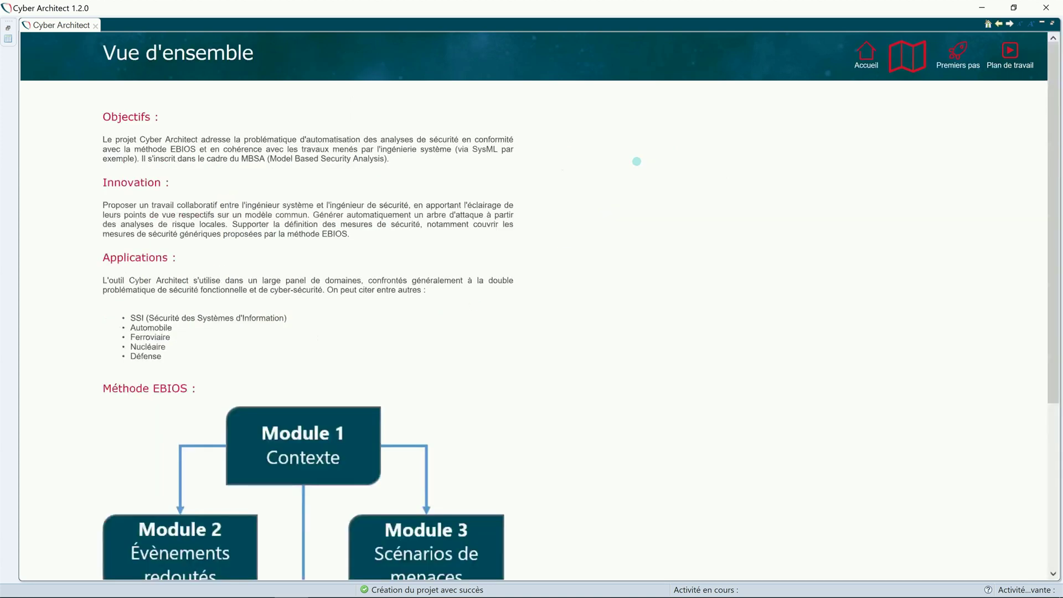
{"action": "left_click", "coordinate": [236, 531]}
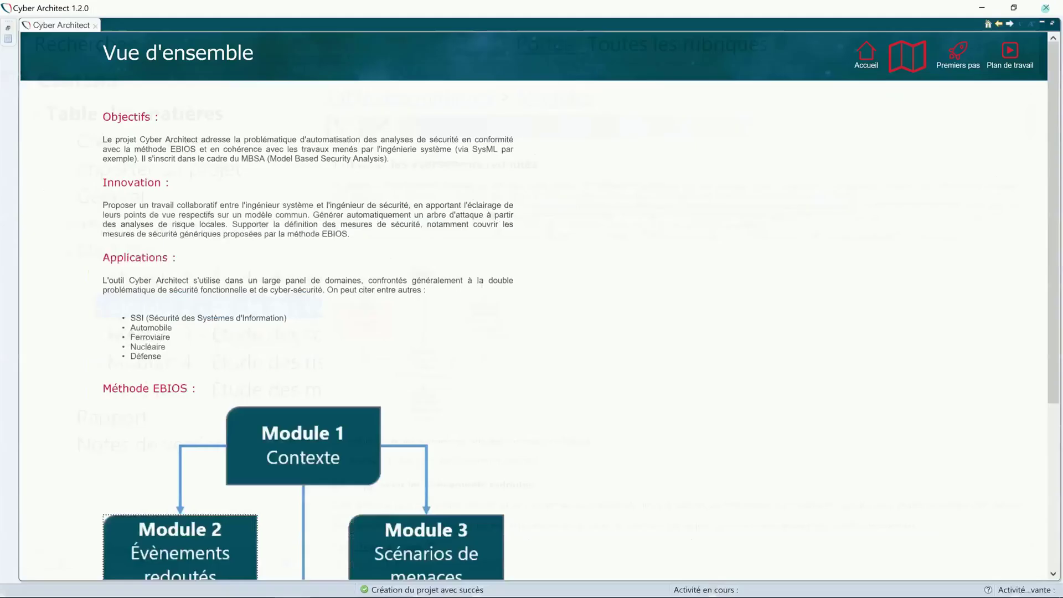
{"action": "left_click", "coordinate": [1047, 8]}
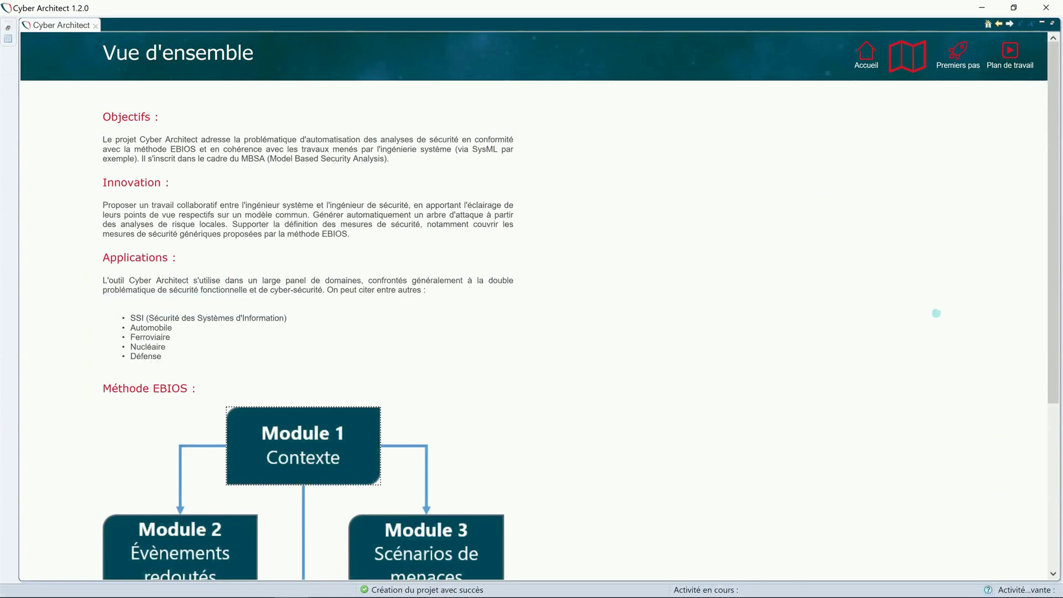
{"action": "left_click", "coordinate": [874, 60]}
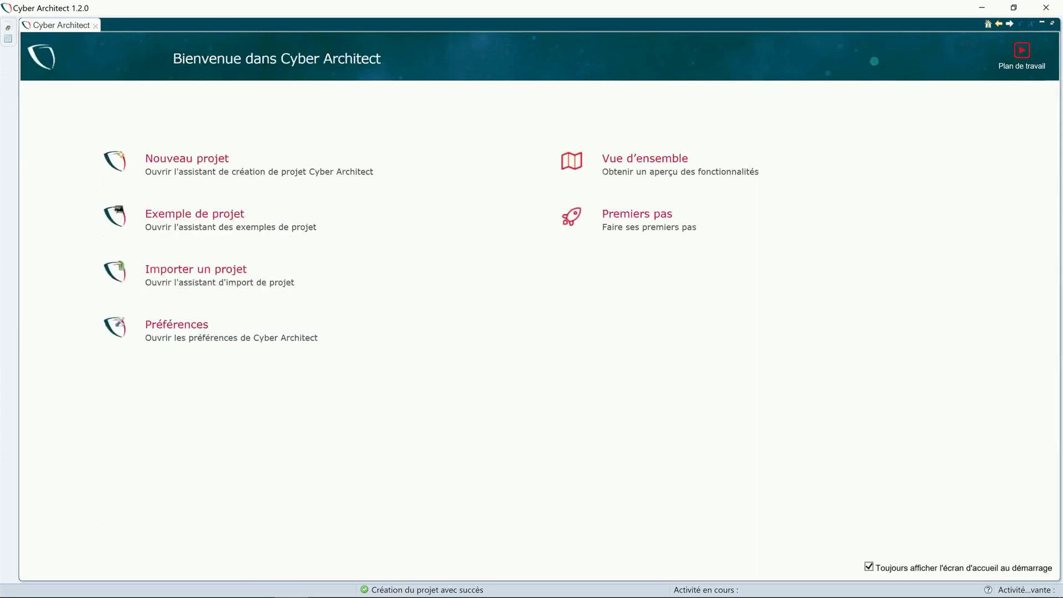
Read through the Premiers pas guide down to the security measures section and return to the home page.
{"action": "left_click", "coordinate": [635, 214]}
{"action": "left_click_drag", "start_coordinate": [1054, 84], "coordinate": [1043, 480]}
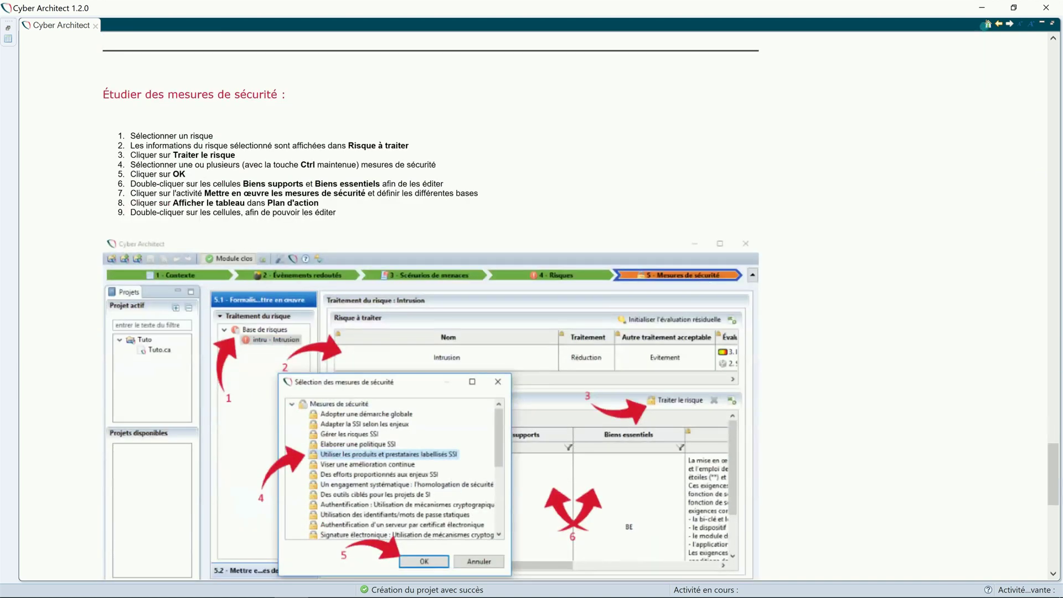
{"action": "left_click", "coordinate": [988, 24]}
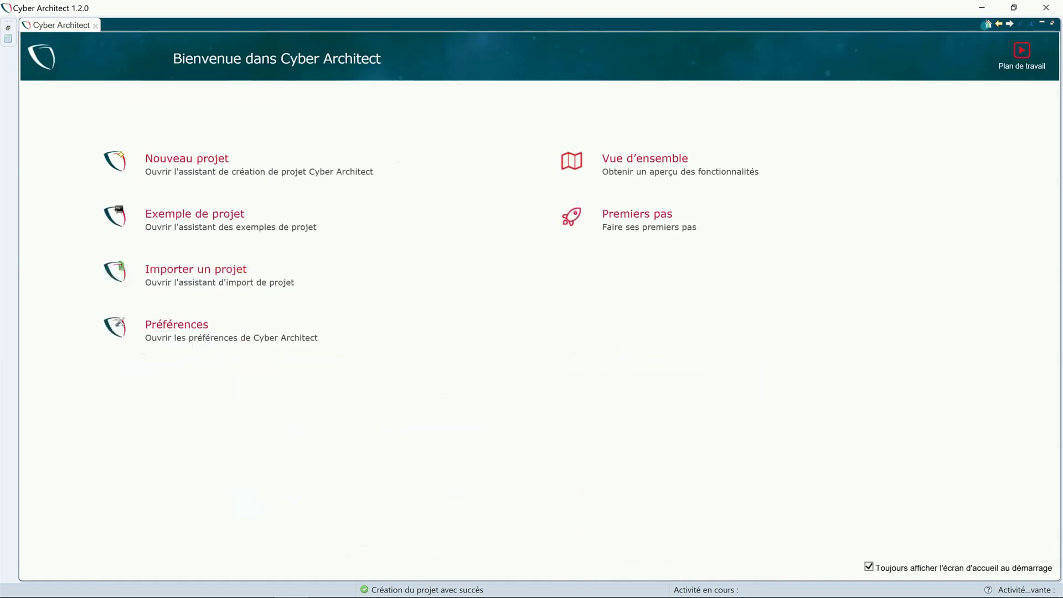
Create a new project named Exemple_Video in the default location, initialised with all the French EBIOS knowledge bases.
{"action": "left_click", "coordinate": [199, 160]}
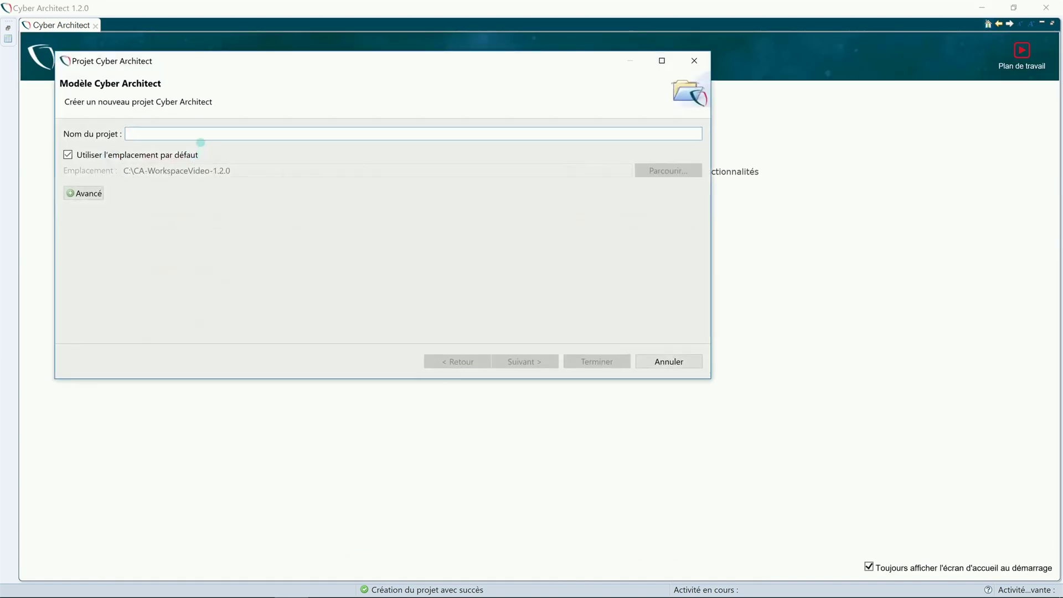
{"action": "type", "text": "Exemple_Video"}
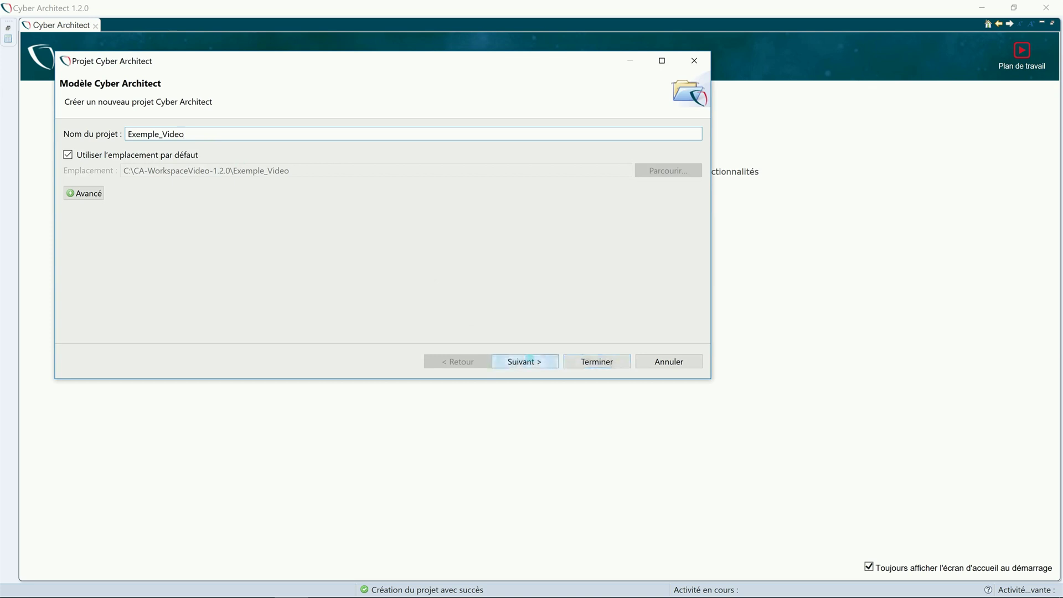
{"action": "left_click", "coordinate": [524, 362]}
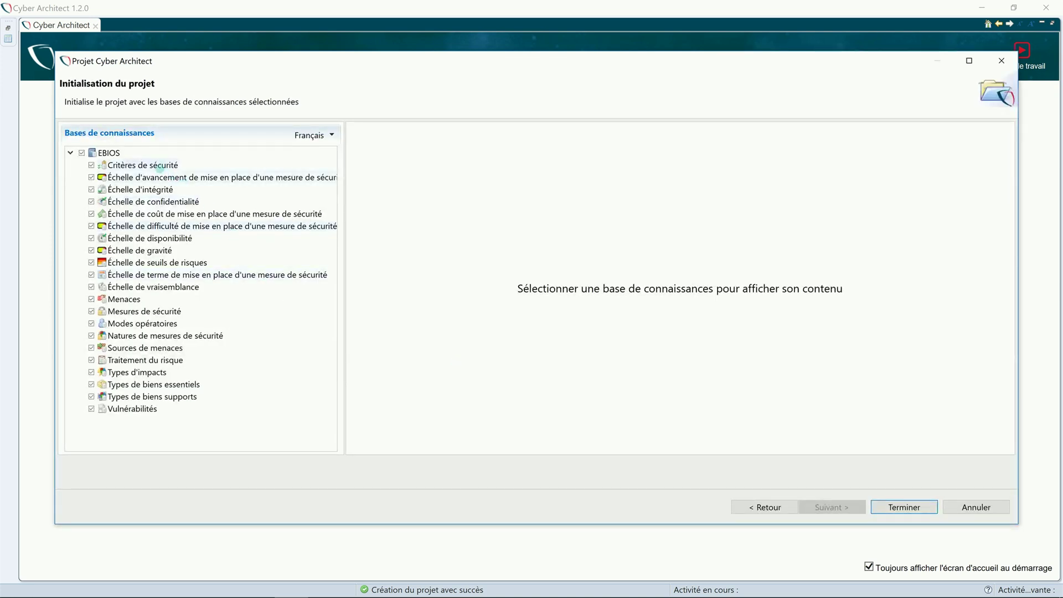
{"action": "left_click", "coordinate": [141, 311]}
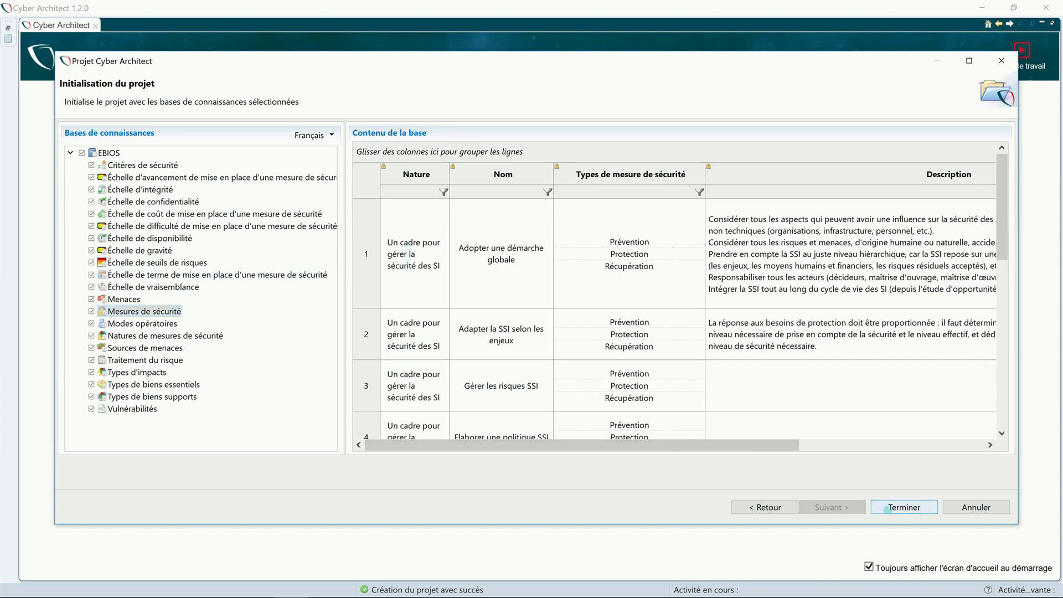
{"action": "left_click", "coordinate": [889, 507]}
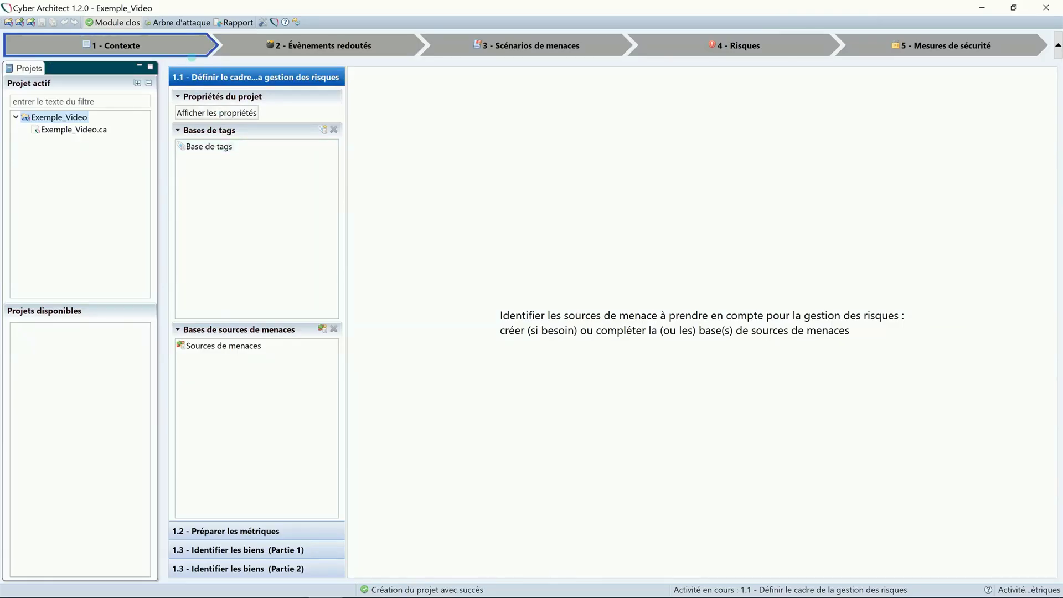
Look through the workspaces of modules 2 to 5 and return to module 1 - Contexte.
{"action": "left_click", "coordinate": [255, 45]}
{"action": "left_click", "coordinate": [458, 48]}
{"action": "left_click", "coordinate": [672, 45]}
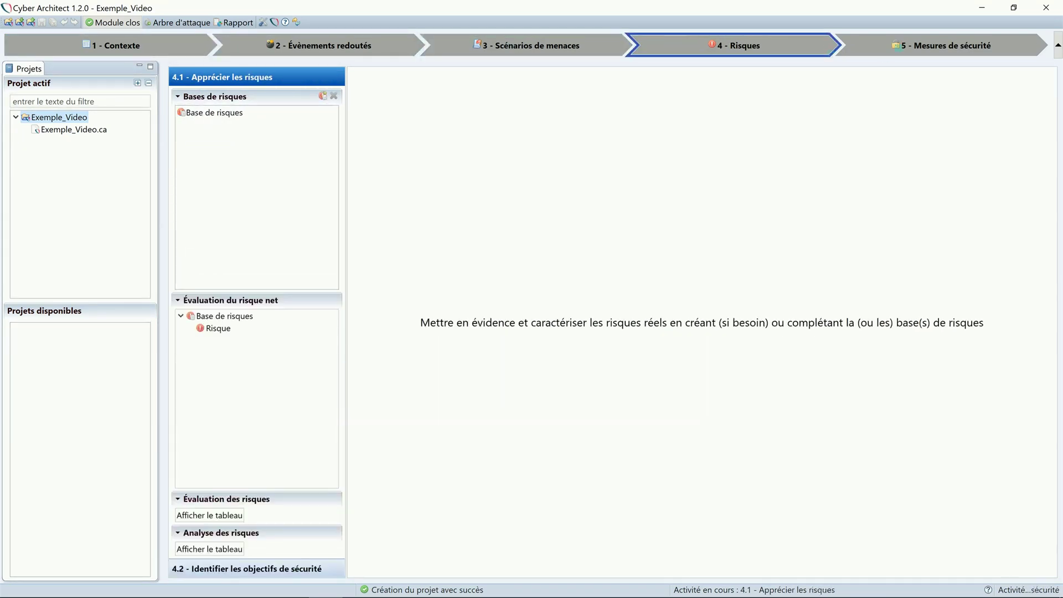
{"action": "left_click", "coordinate": [898, 47]}
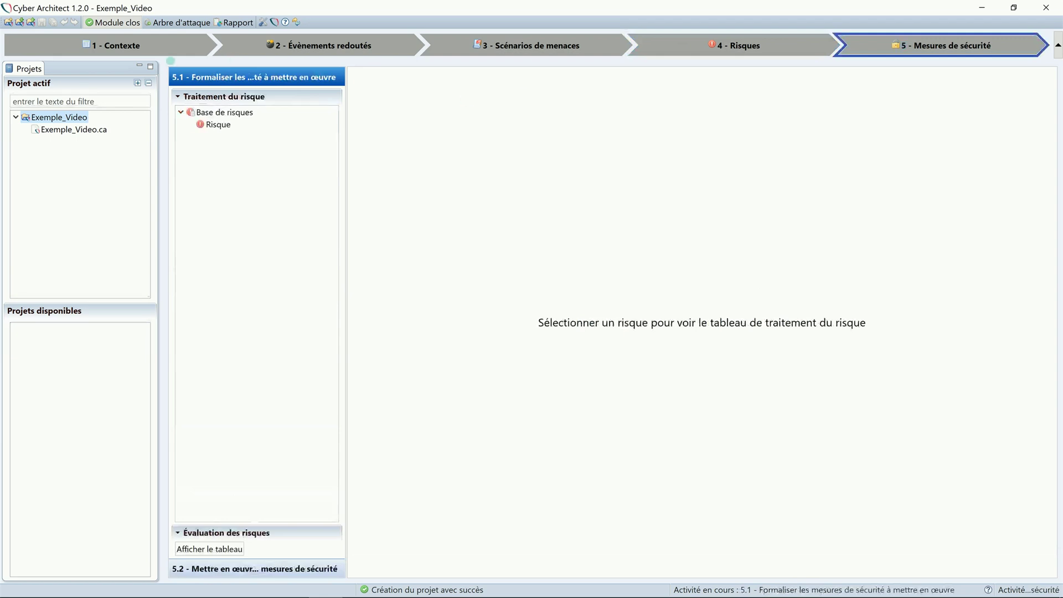
{"action": "left_click", "coordinate": [111, 45]}
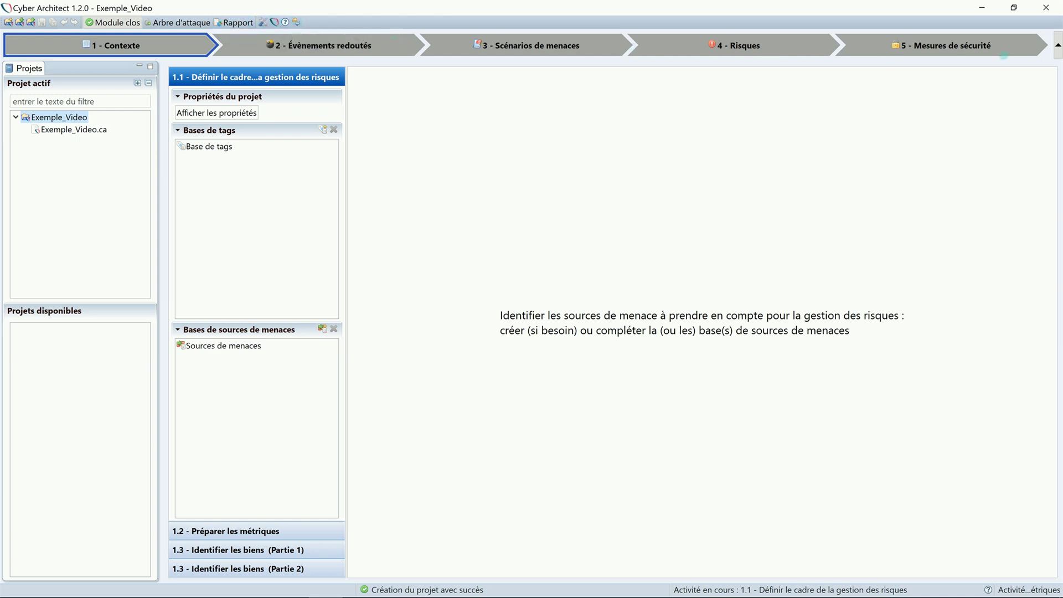
Hide the main toolbar above the module bar and show it again.
{"action": "left_click", "coordinate": [1059, 46]}
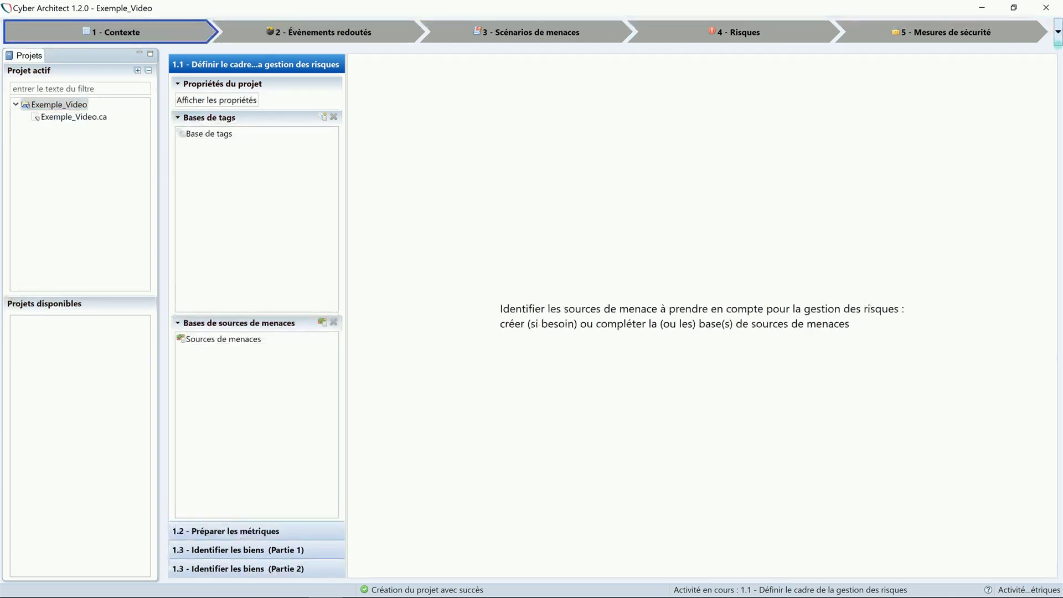
{"action": "left_click", "coordinate": [1058, 32]}
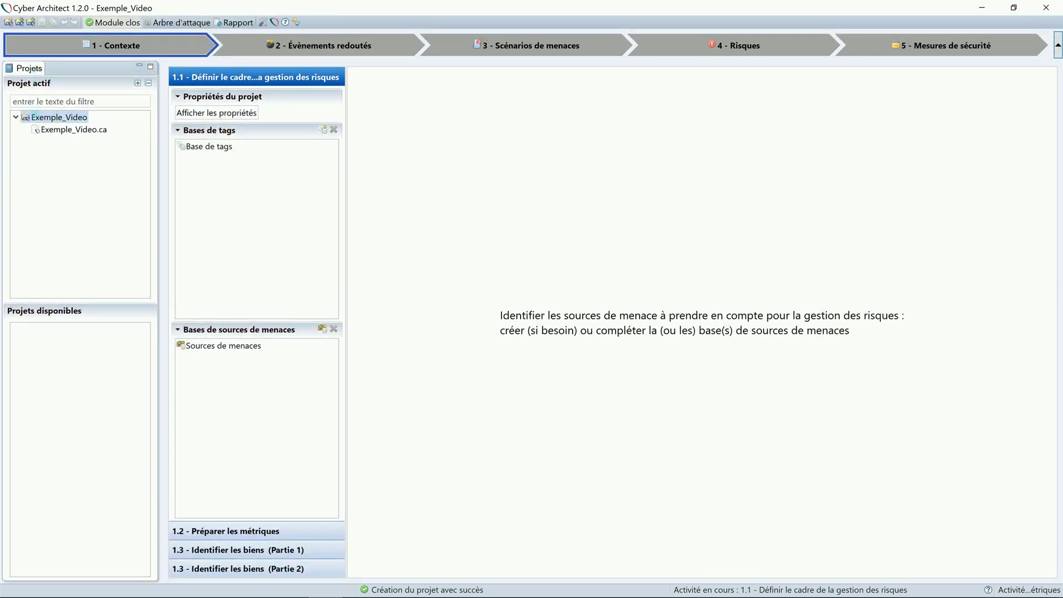
Close the Exemple_Video project, move it to the available projects, and reopen it as the active project.
{"action": "double_click", "coordinate": [34, 120]}
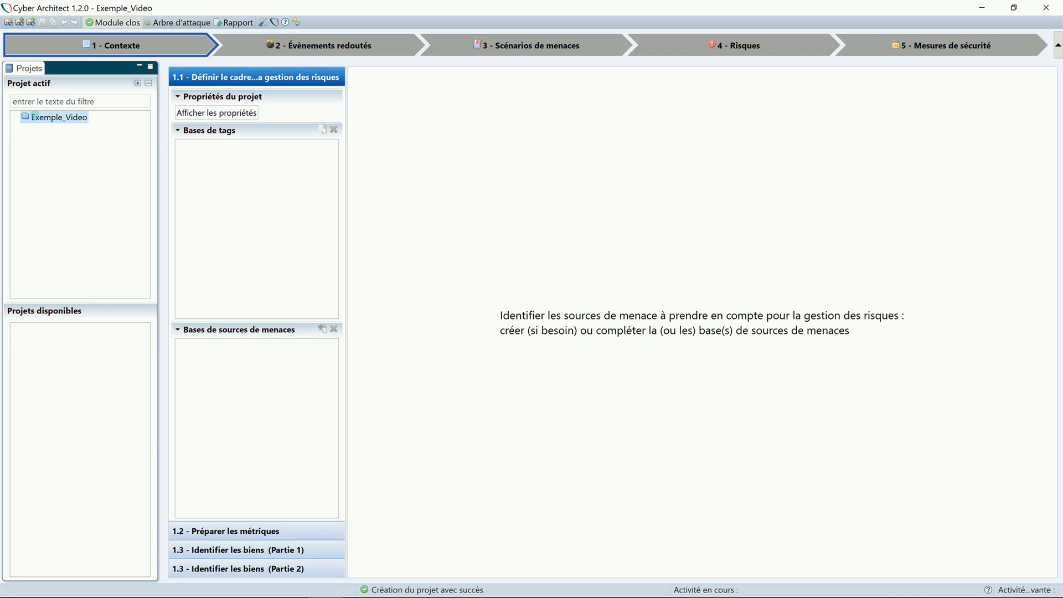
{"action": "double_click", "coordinate": [33, 116]}
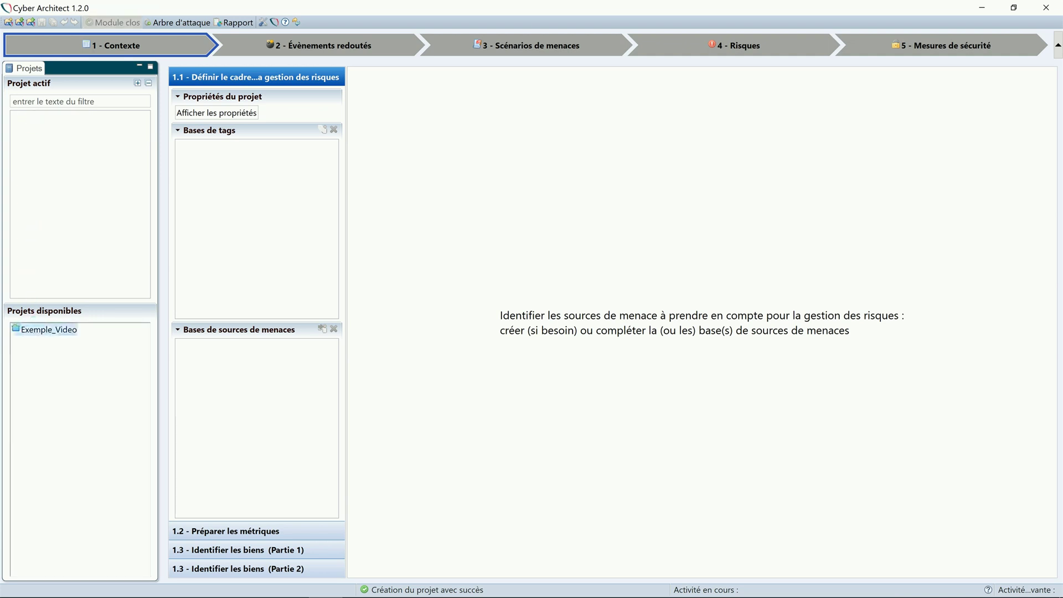
{"action": "double_click", "coordinate": [49, 330]}
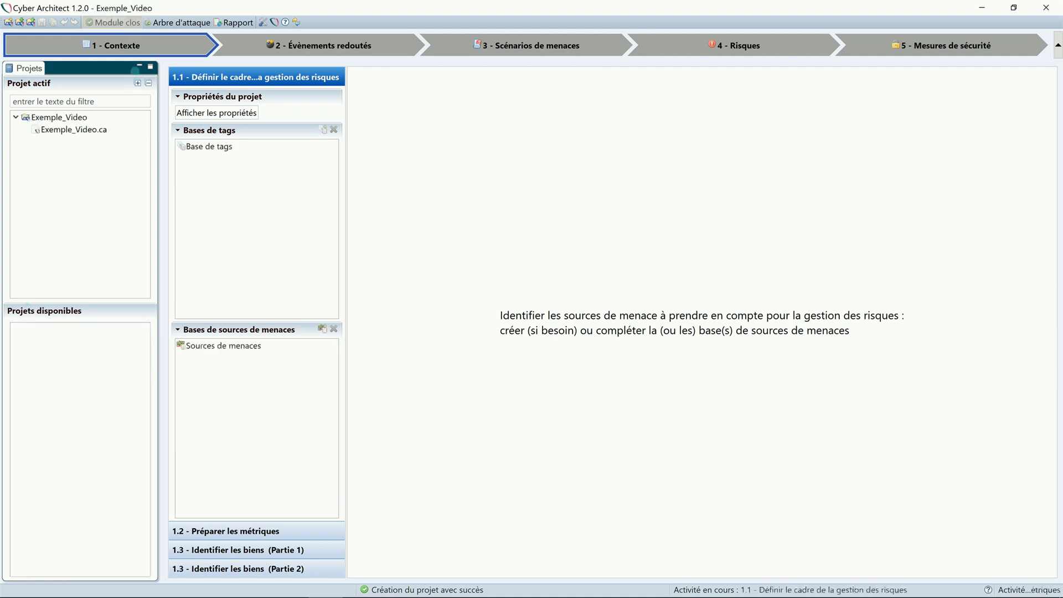
Minimise the Projets view to give the Contexte workspace more room.
{"action": "left_click", "coordinate": [140, 67]}
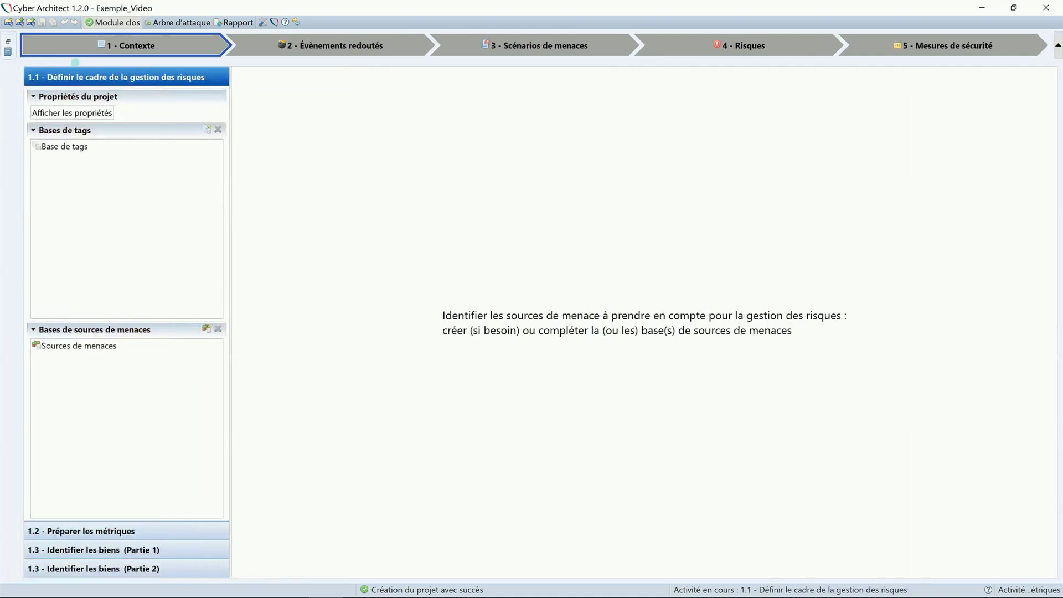
{"action": "left_click", "coordinate": [9, 41]}
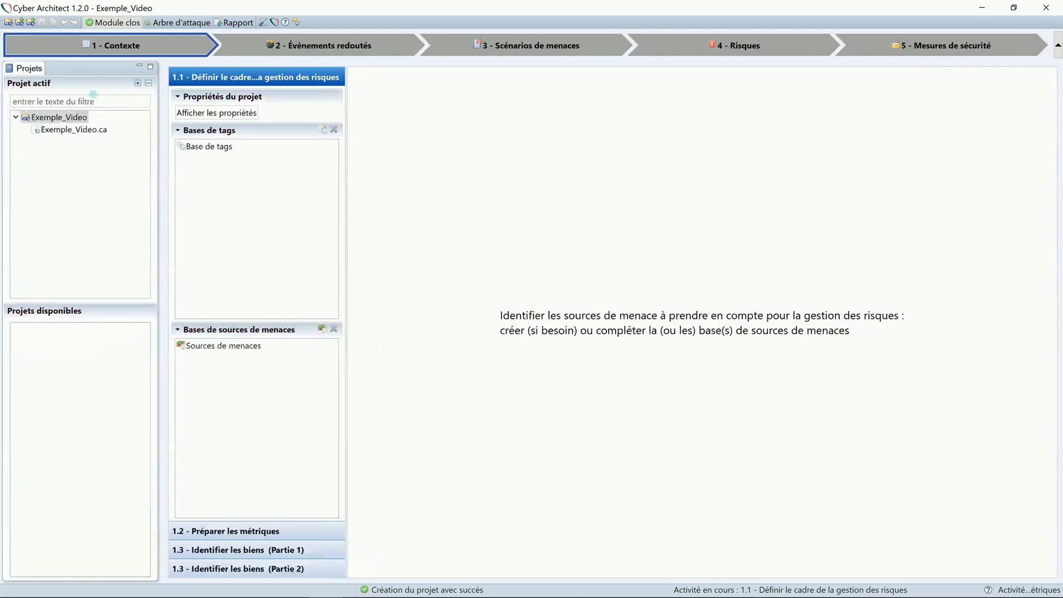
{"action": "left_click", "coordinate": [138, 66]}
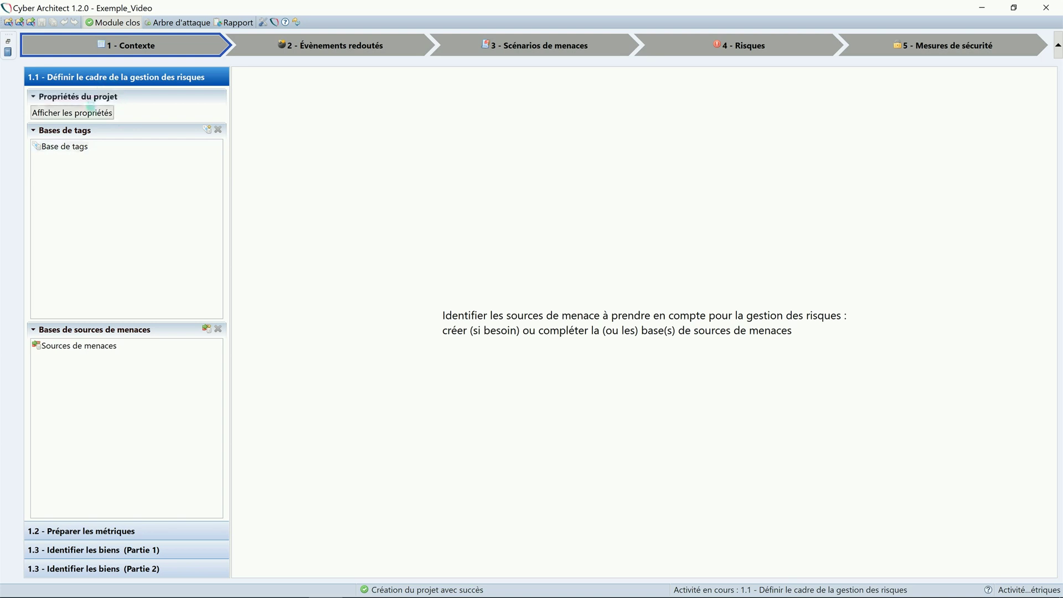
Display the project's properties and enter "Video" as the project description.
{"action": "left_click", "coordinate": [90, 109]}
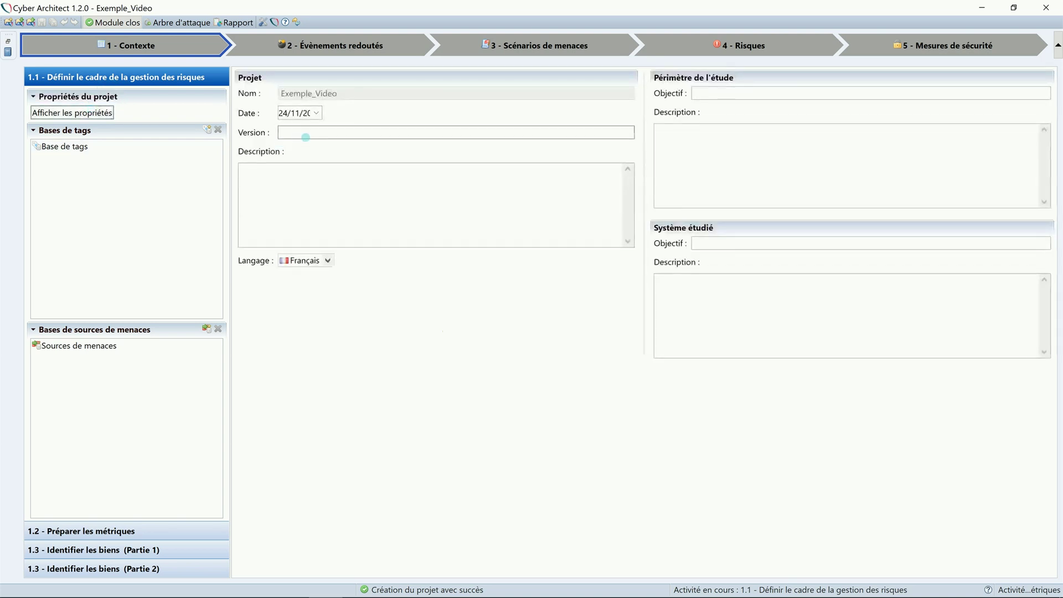
{"action": "left_click", "coordinate": [294, 172]}
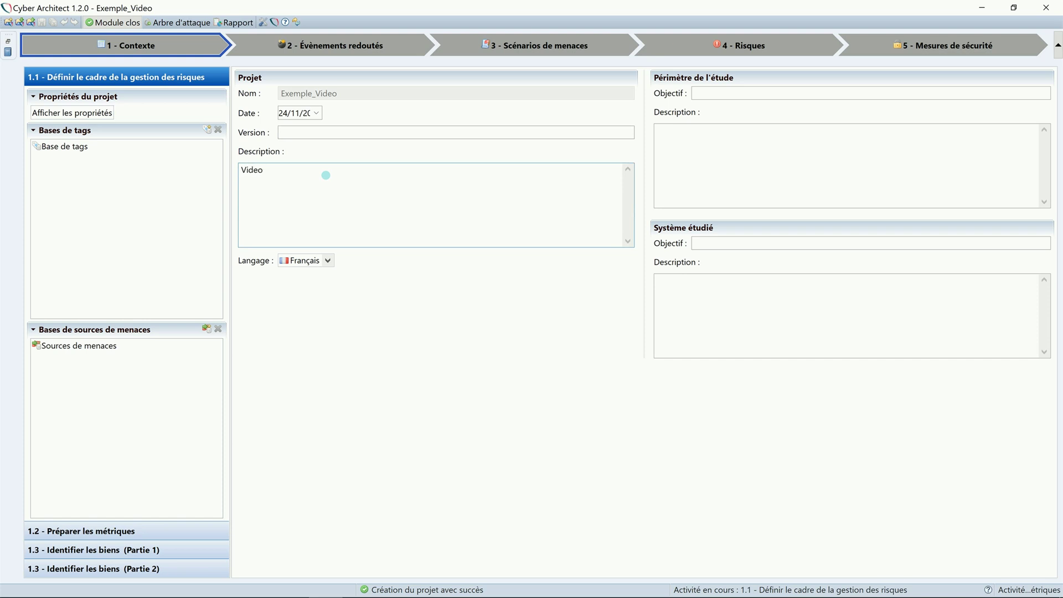
Set the study scope objective to "Présentation de l'outil", its description to "A travers un exemple simple" and the studied system objective to "Définir les risques sur un PC".
{"action": "left_click", "coordinate": [711, 91]}
{"action": "type", "text": "Présentation de l'outil"}
{"action": "left_click", "coordinate": [716, 127]}
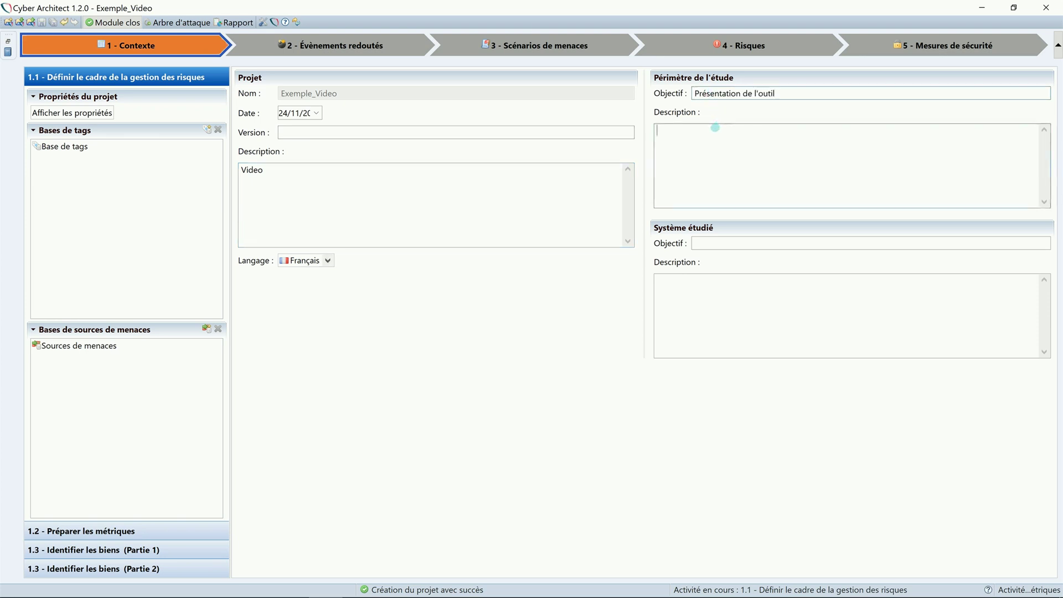
{"action": "type", "text": "A travers un exemple simple"}
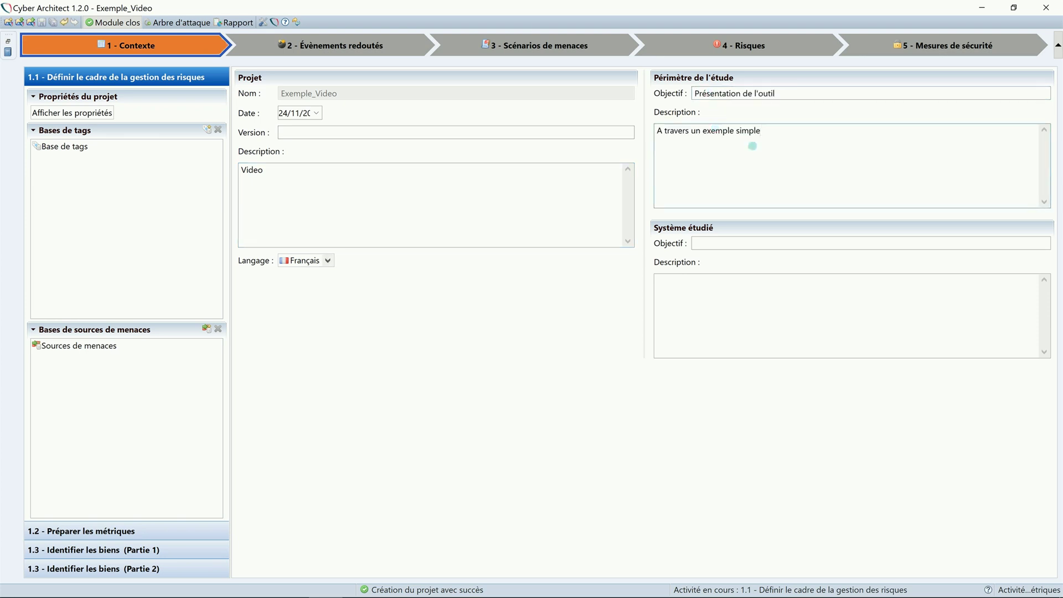
{"action": "left_click", "coordinate": [703, 243]}
{"action": "type", "text": "Définir les risques sur un PC"}
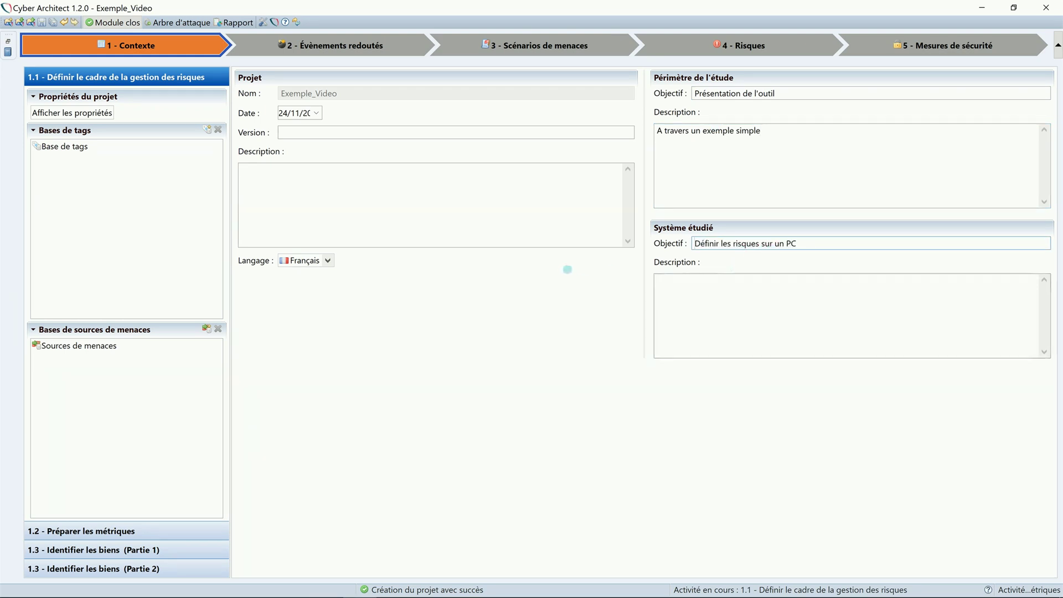
Preview the English translation of the Échelle de disponibilité knowledge base through a project language change to Anglais, and cancel the change.
{"action": "left_click", "coordinate": [328, 260]}
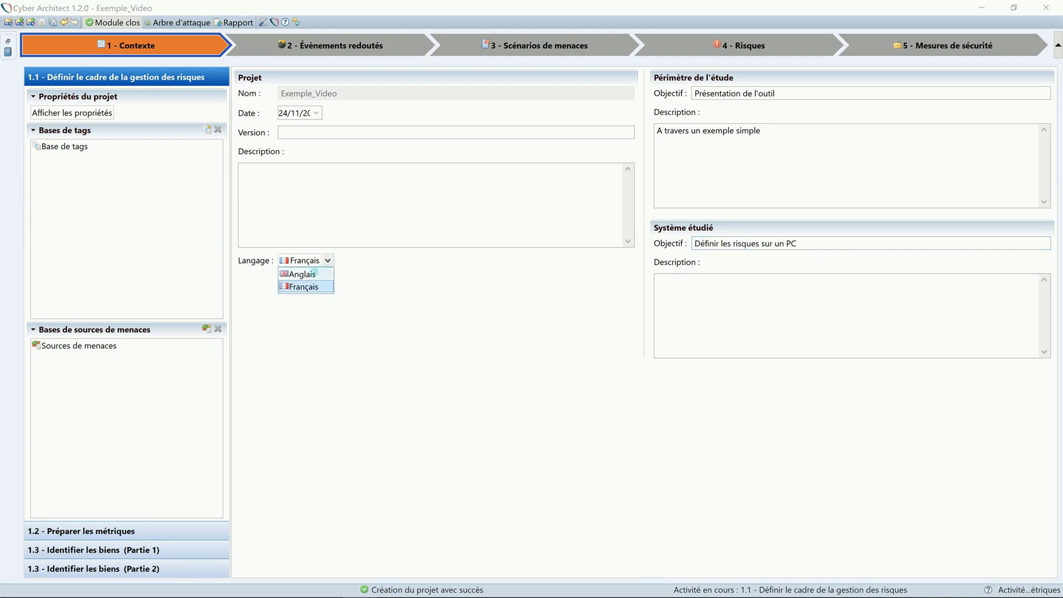
{"action": "left_click", "coordinate": [314, 273]}
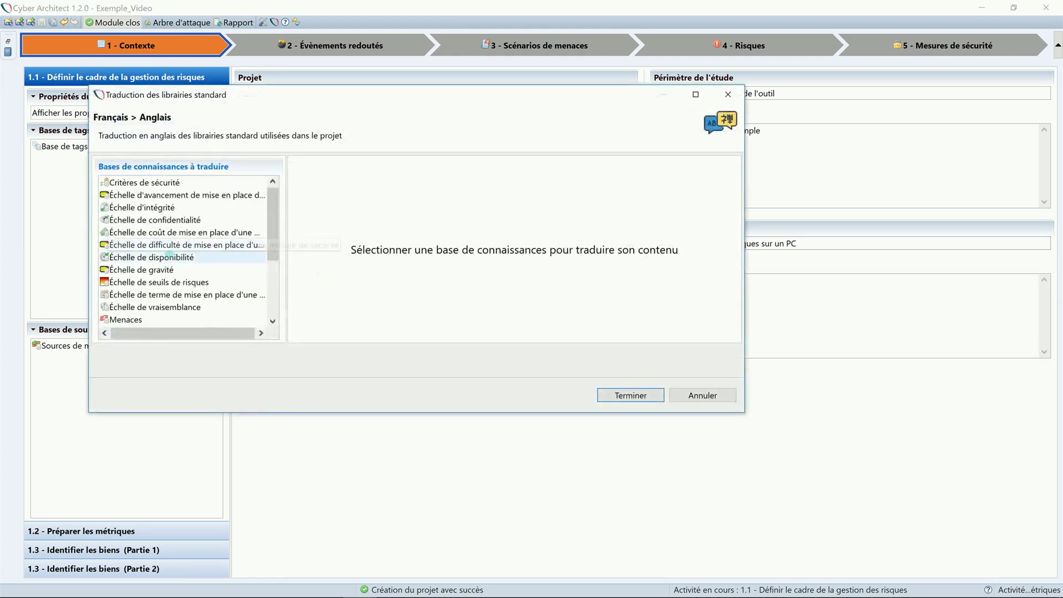
{"action": "left_click", "coordinate": [169, 256]}
{"action": "left_click", "coordinate": [481, 248]}
{"action": "left_click", "coordinate": [482, 248]}
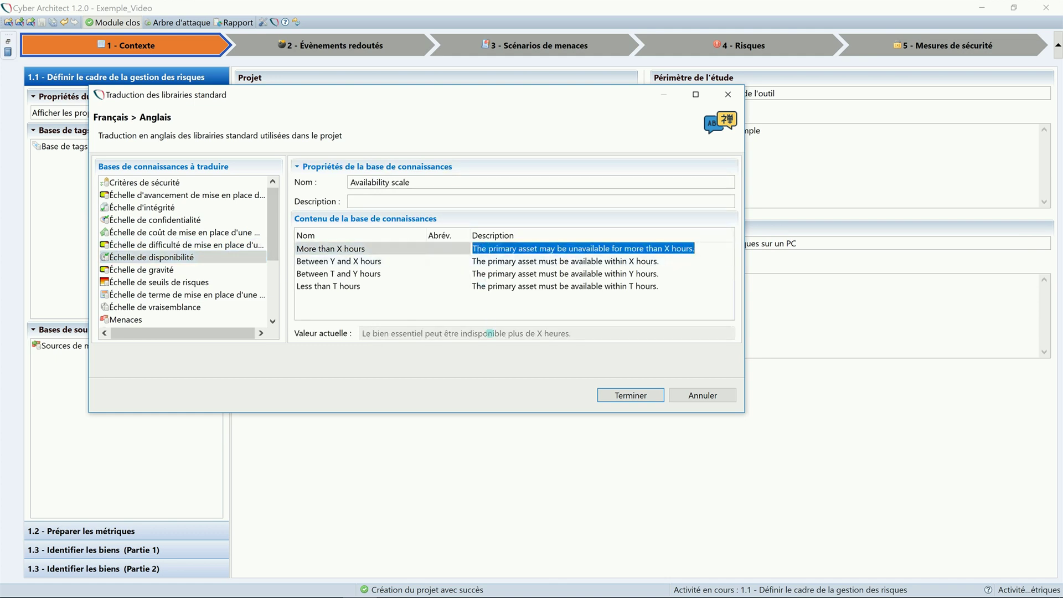
{"action": "left_click", "coordinate": [691, 397]}
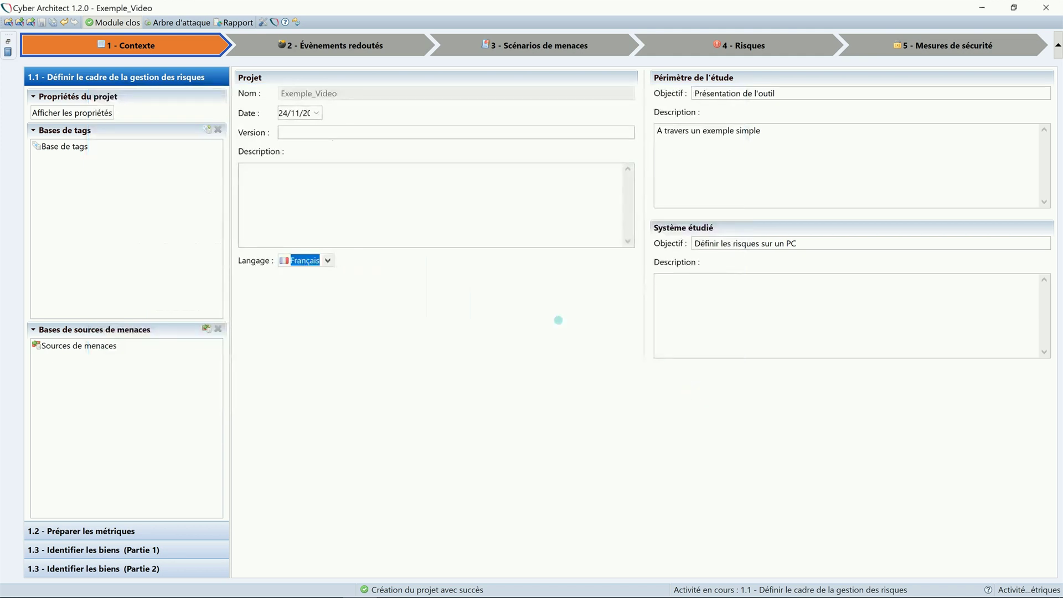
Display the Base de tags content, view the elements available for its Tag entry's Tags field, and cancel the selection.
{"action": "left_click", "coordinate": [64, 146]}
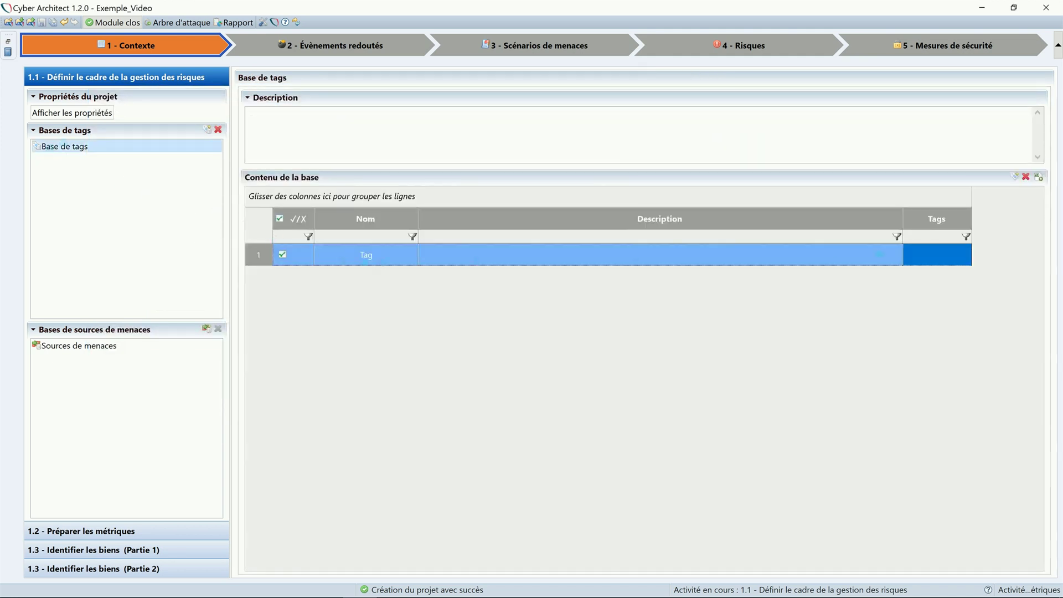
{"action": "double_click", "coordinate": [923, 255]}
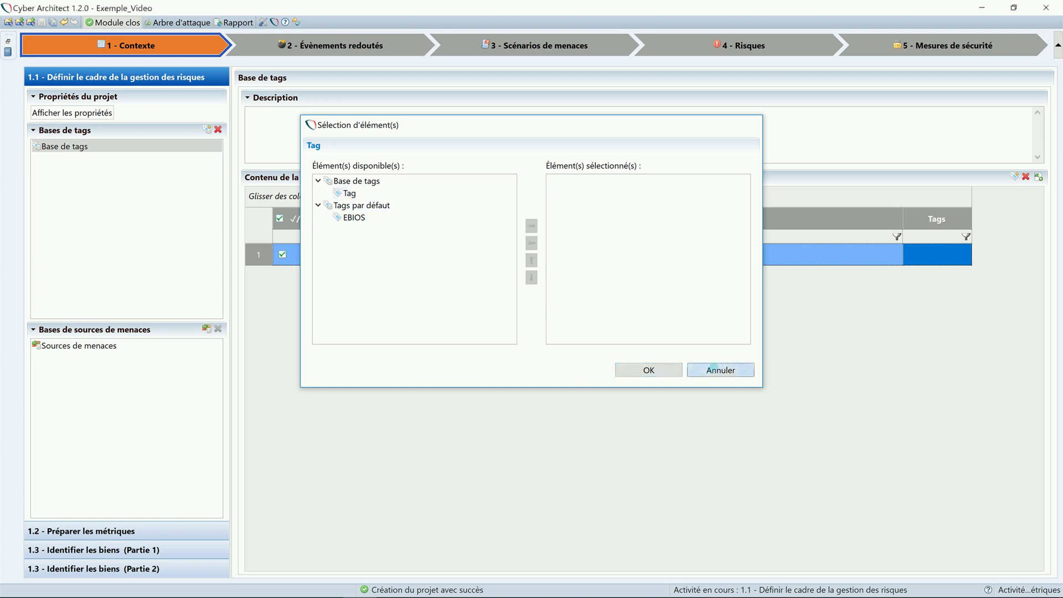
{"action": "left_click", "coordinate": [720, 370]}
Exclude the Militant entry from the Sources de menaces base with the justification "Non concerné".
{"action": "left_click", "coordinate": [111, 347]}
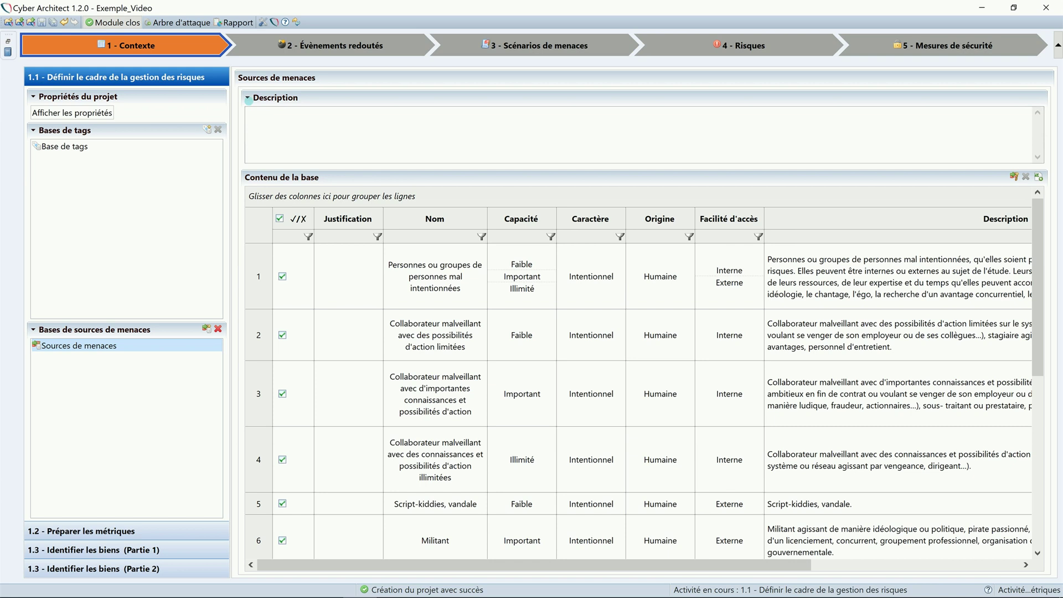
{"action": "left_click", "coordinate": [248, 98]}
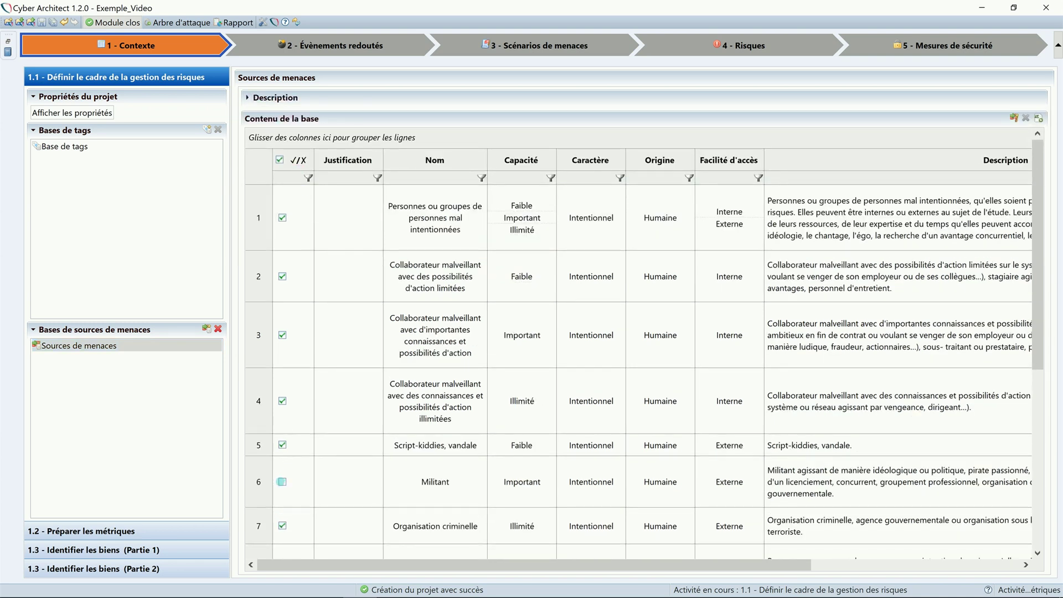
{"action": "double_click", "coordinate": [336, 481]}
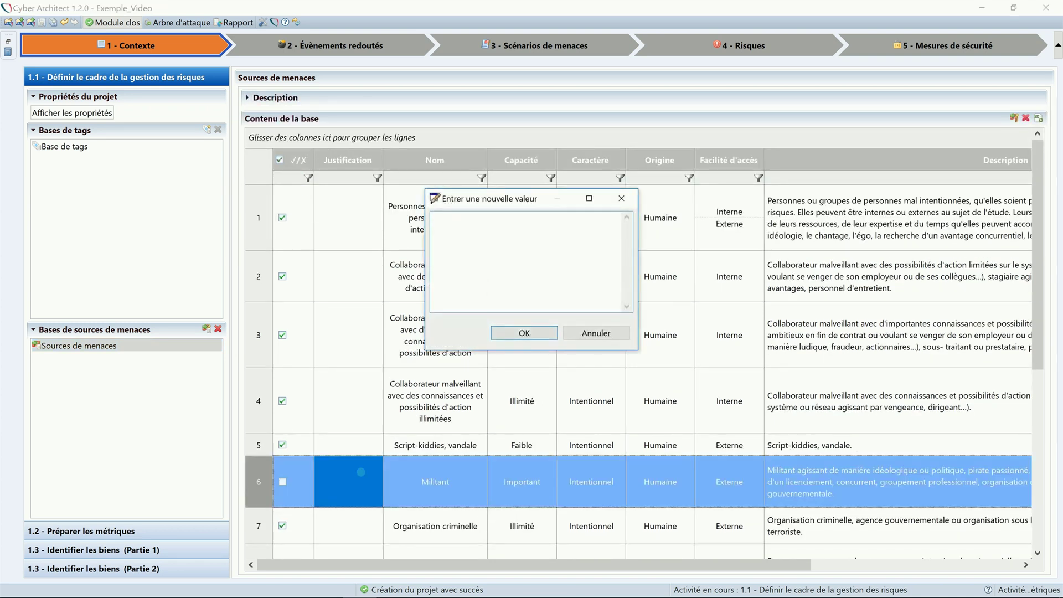
{"action": "type", "text": "Non concerné"}
{"action": "left_click", "coordinate": [524, 333]}
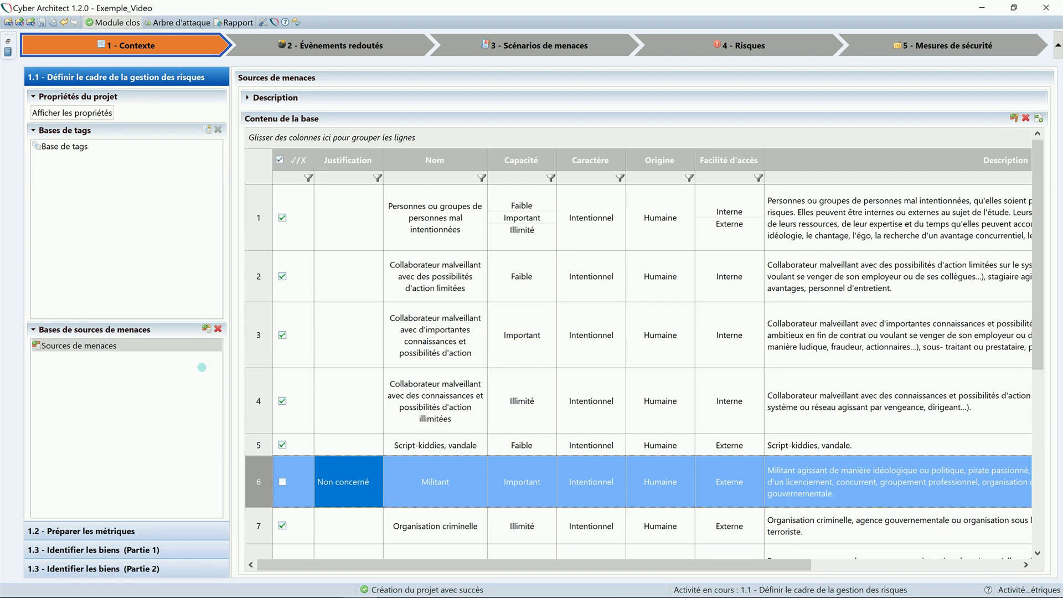
Create a threat source base named Menace2, delete it and return to the Sources de menaces base.
{"action": "left_click", "coordinate": [206, 329]}
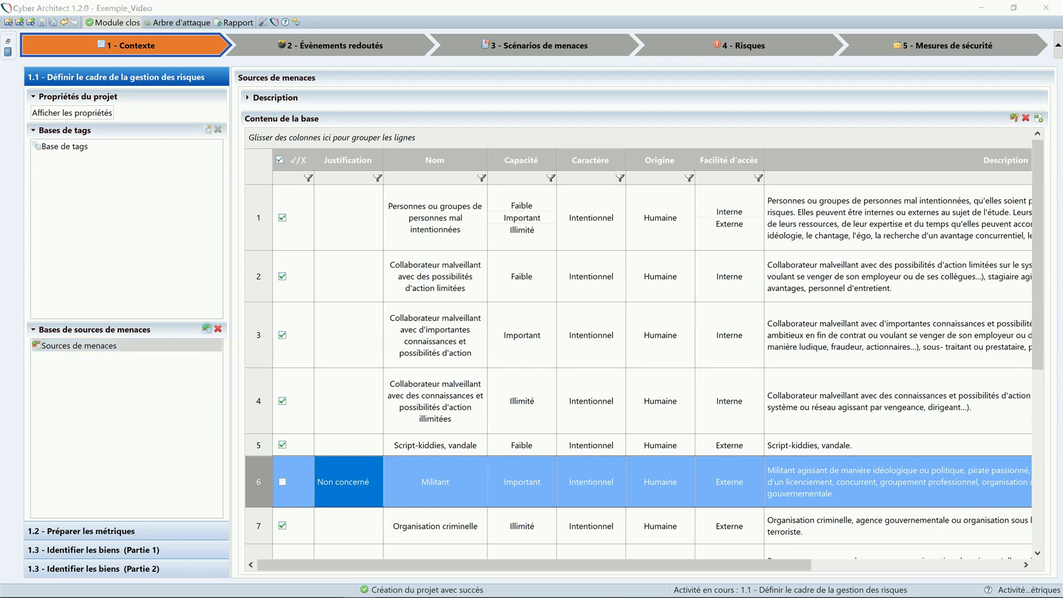
{"action": "type", "text": "Menace2"}
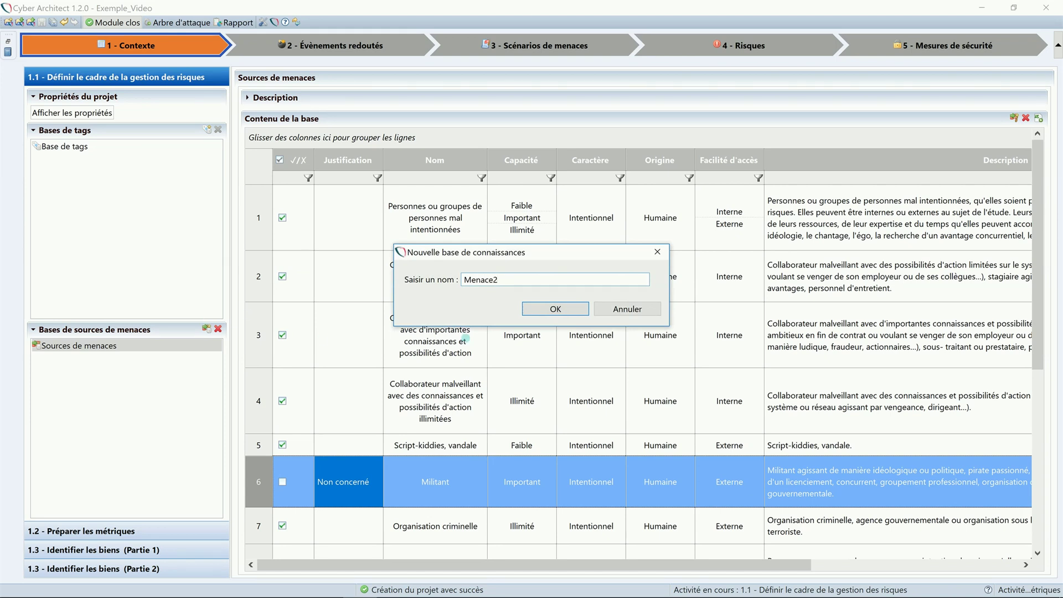
{"action": "left_click", "coordinate": [531, 308]}
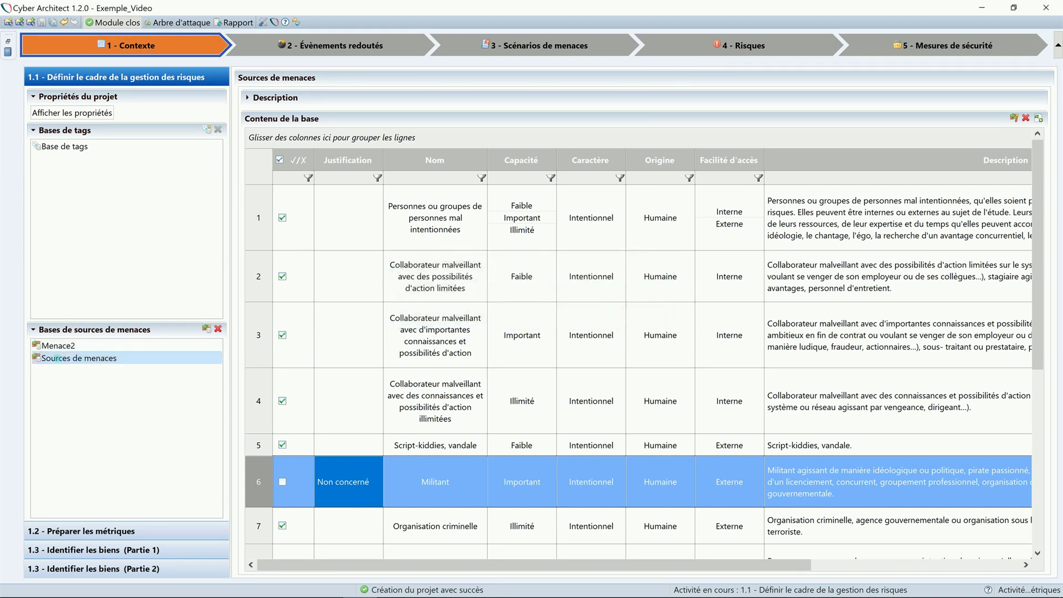
{"action": "left_click", "coordinate": [56, 347]}
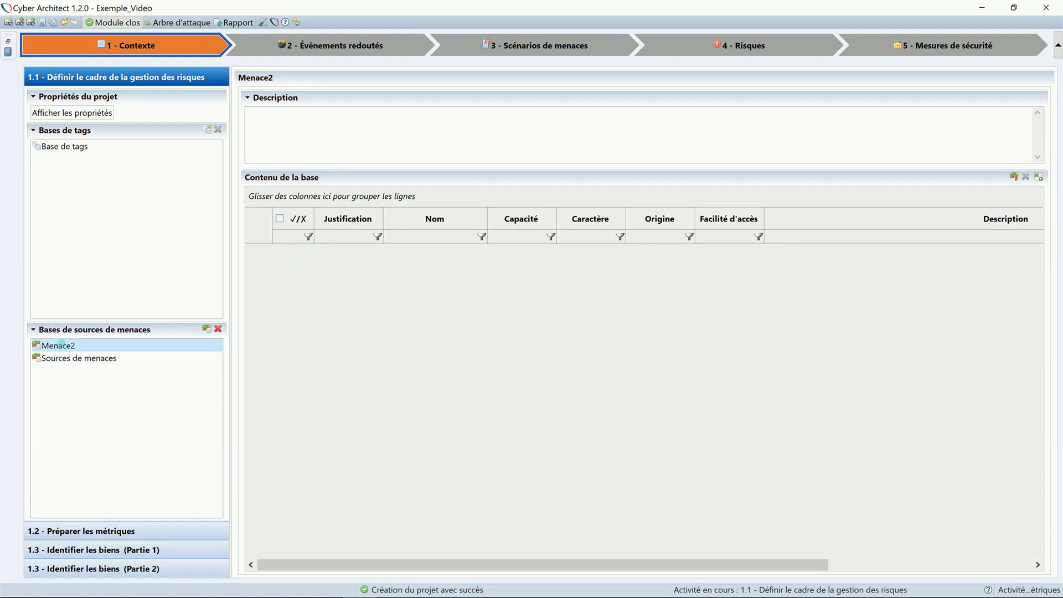
{"action": "left_click", "coordinate": [218, 329]}
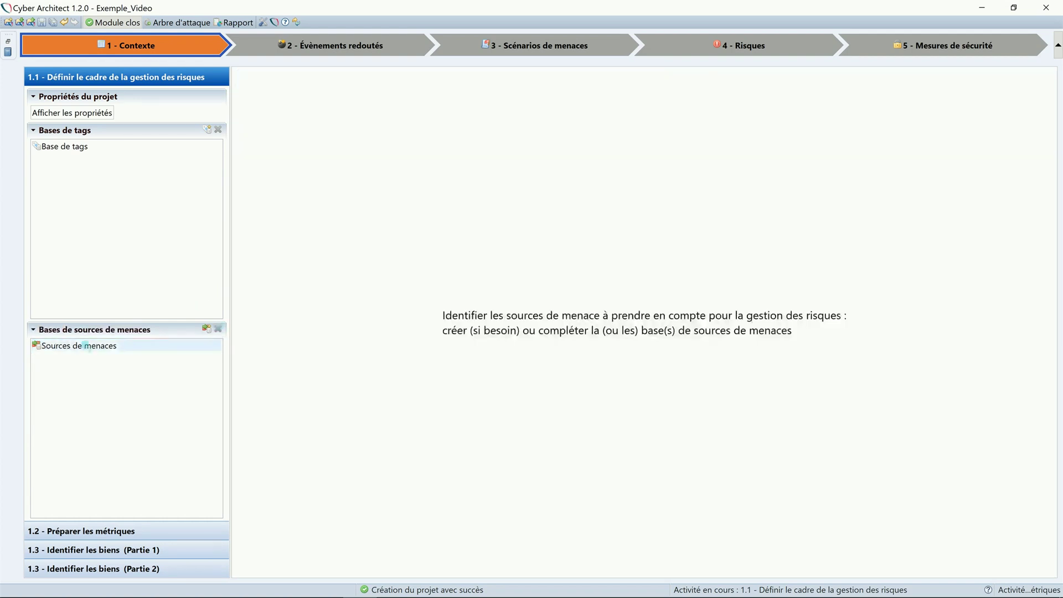
{"action": "left_click", "coordinate": [84, 344]}
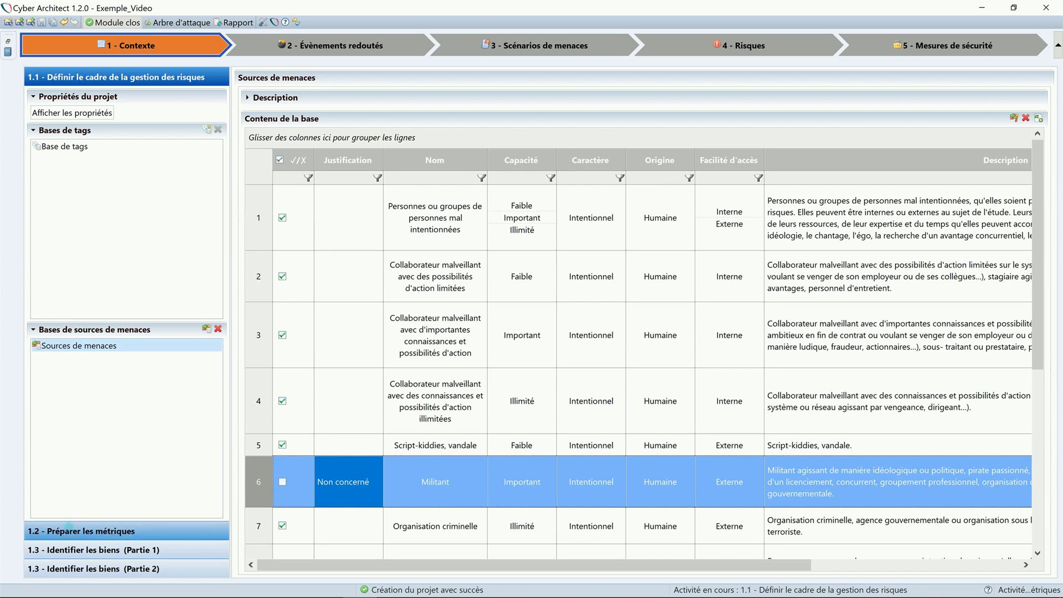
Display the Critères de sécurité base of activity 1.2 - Préparer les métriques.
{"action": "left_click", "coordinate": [68, 529]}
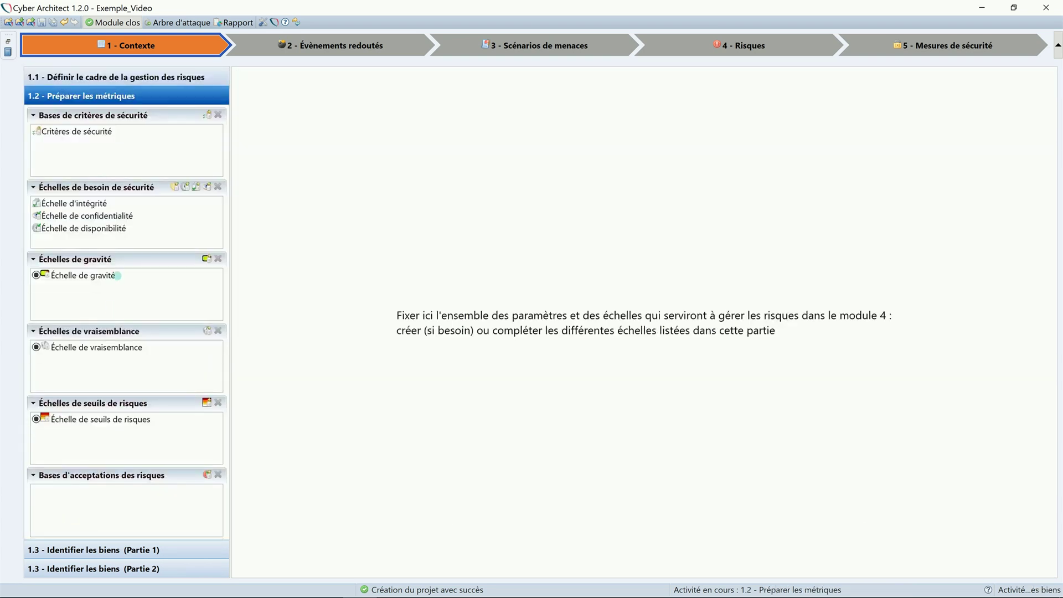
{"action": "left_click", "coordinate": [80, 132]}
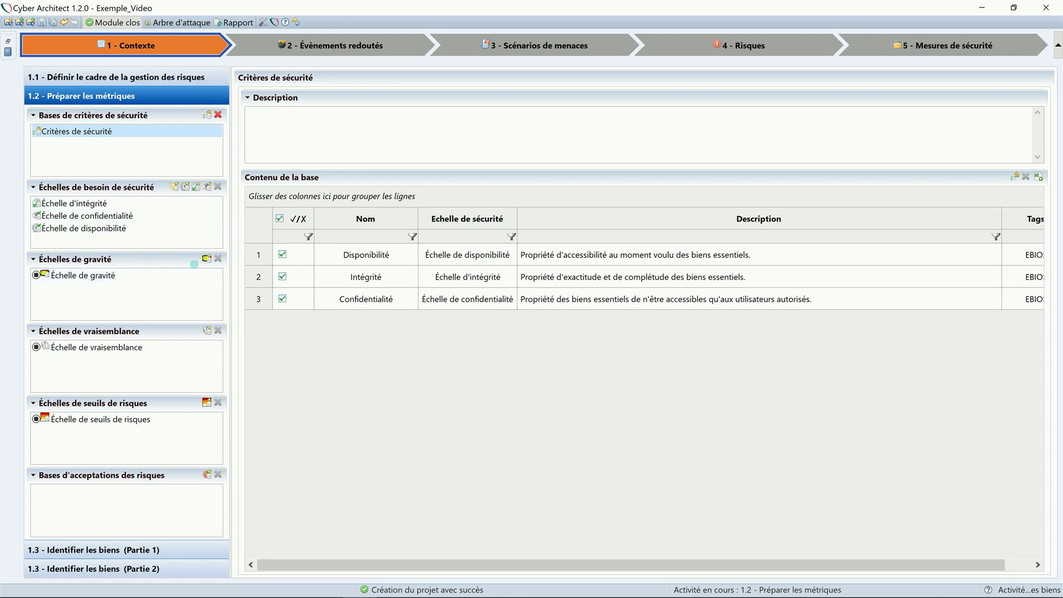
Create a severity scale named Gravité2 and make it the active severity scale.
{"action": "left_click", "coordinate": [207, 259]}
{"action": "type", "text": "Gravité2"}
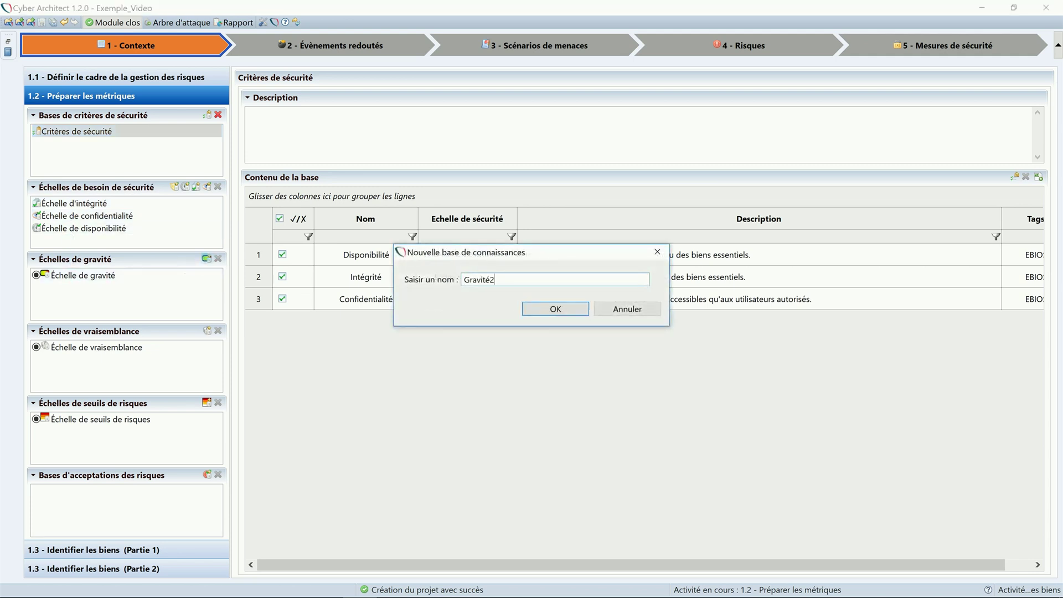
{"action": "left_click", "coordinate": [527, 306]}
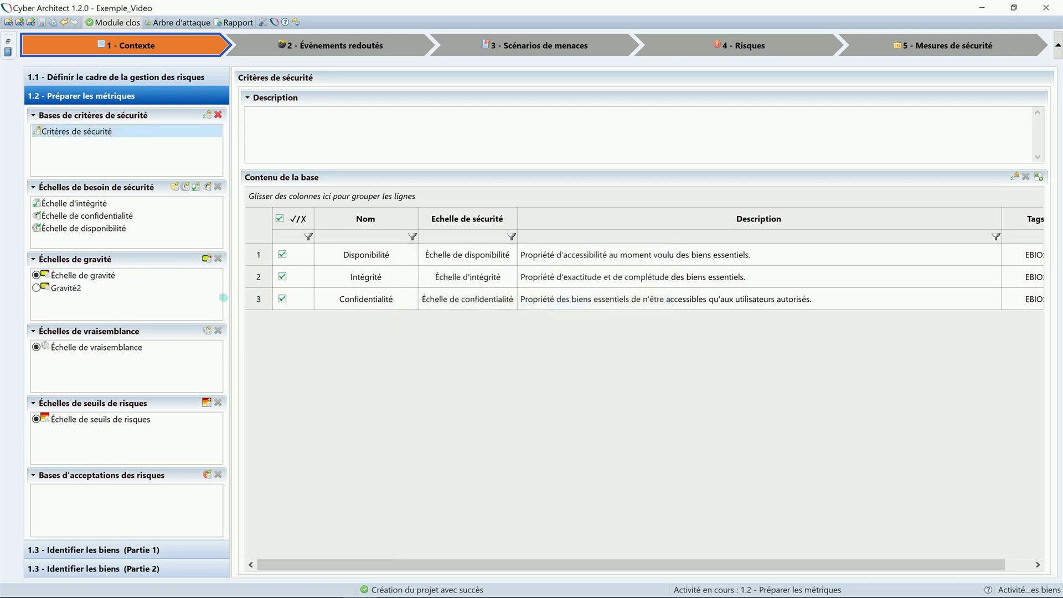
{"action": "left_click", "coordinate": [62, 288]}
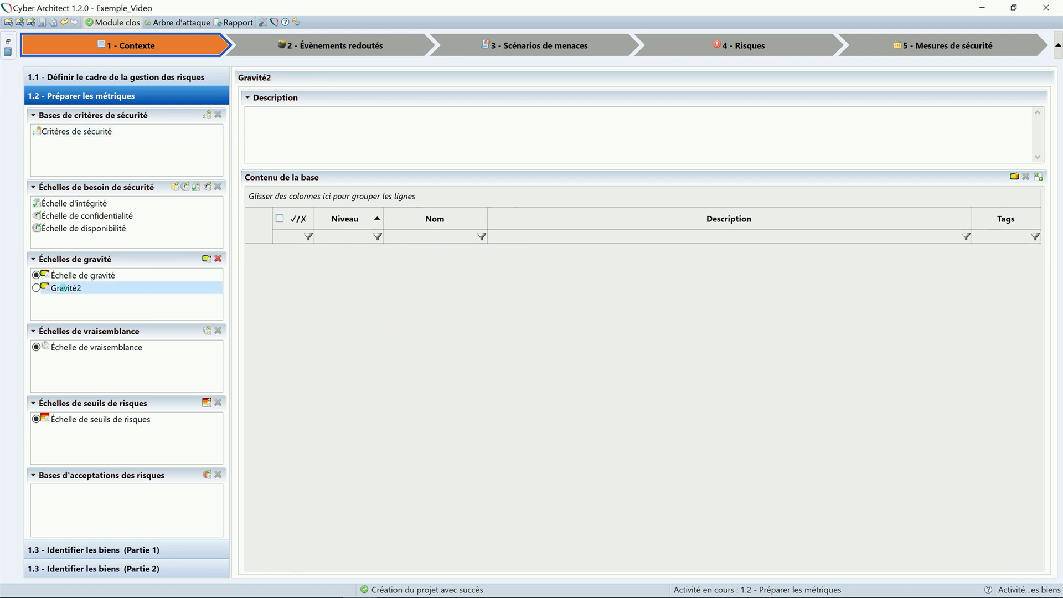
{"action": "left_click", "coordinate": [36, 288]}
{"action": "left_click", "coordinate": [36, 288]}
Delete the Gravité2 scale and reactivate Échelle de gravité as the severity scale.
{"action": "left_click", "coordinate": [218, 259]}
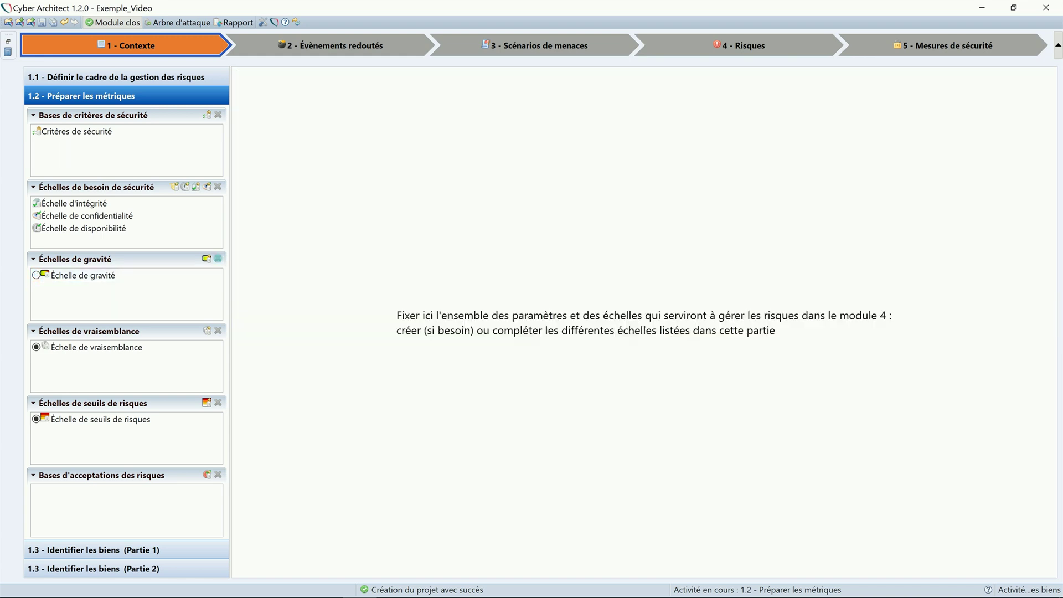
{"action": "left_click", "coordinate": [36, 276]}
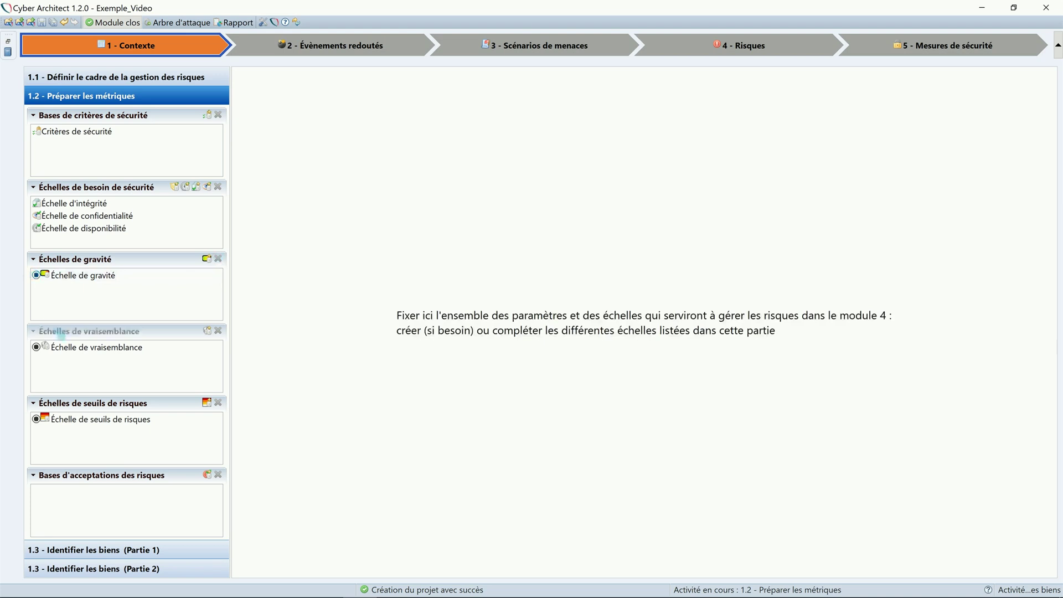
Filter the Échelle de vraisemblance levels by the name text "M", and clear the filter.
{"action": "left_click", "coordinate": [60, 348]}
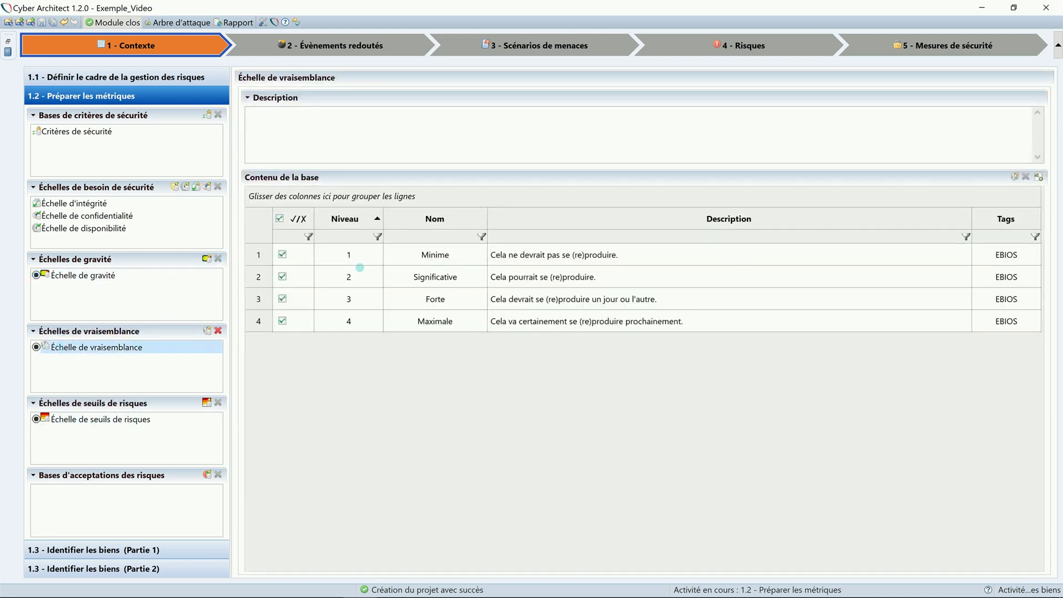
{"action": "left_click", "coordinate": [481, 237]}
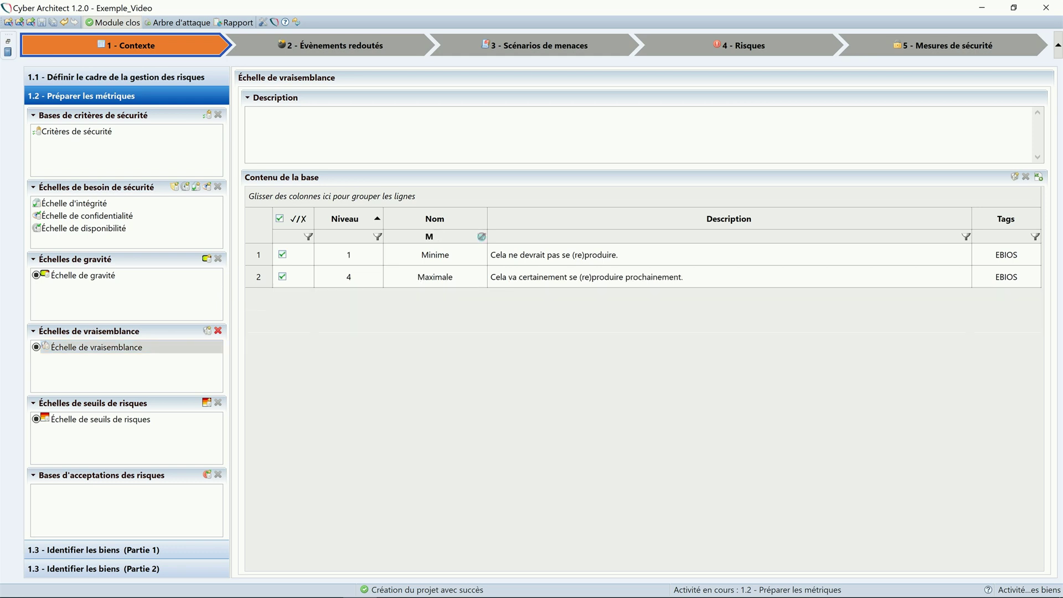
{"action": "left_click", "coordinate": [454, 236]}
{"action": "key", "text": "BackSpace"}
{"action": "left_click", "coordinate": [465, 323]}
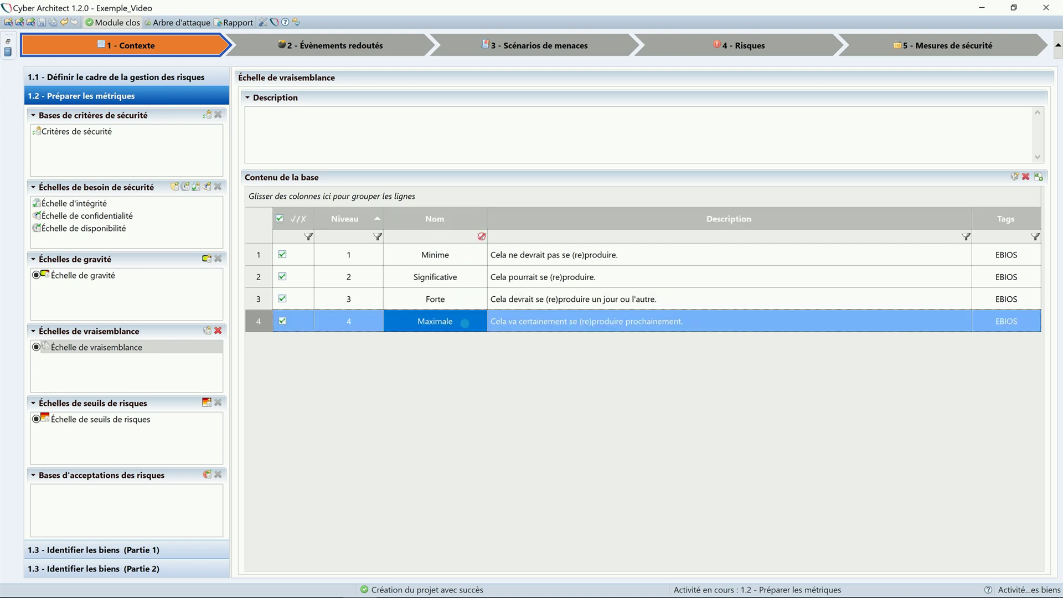
{"action": "left_click", "coordinate": [480, 236]}
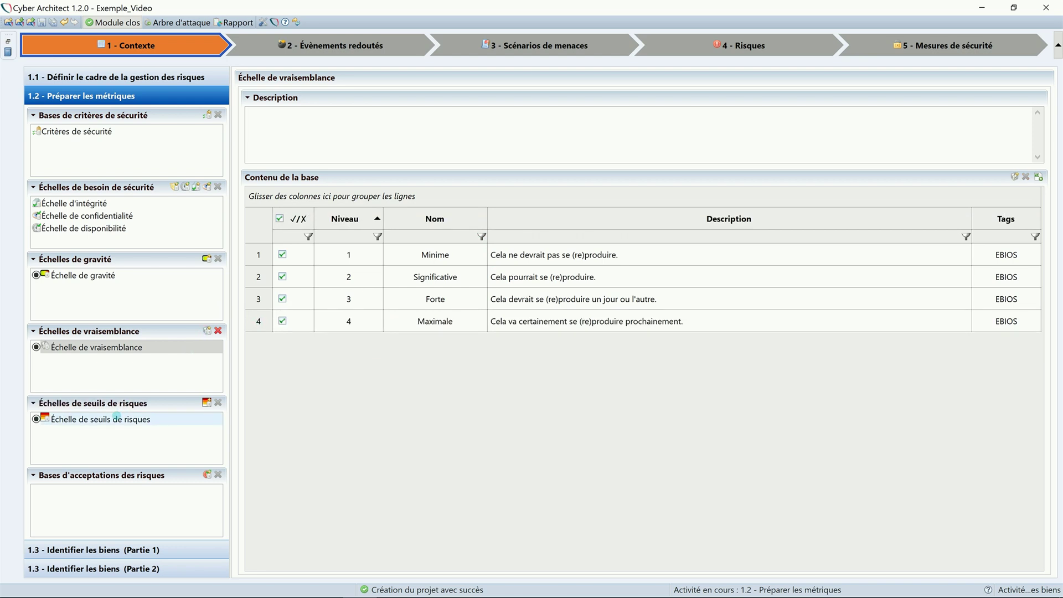
View the Échelle de seuils de risques, and create and display a risk acceptance base named AR.
{"action": "left_click", "coordinate": [116, 417]}
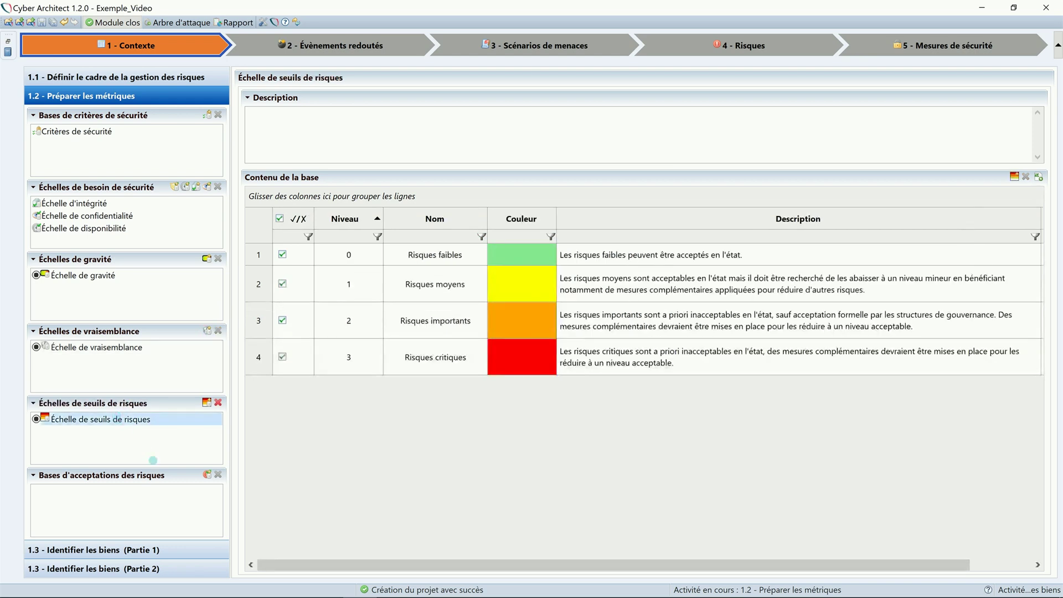
{"action": "left_click", "coordinate": [207, 475]}
{"action": "type", "text": "AR"}
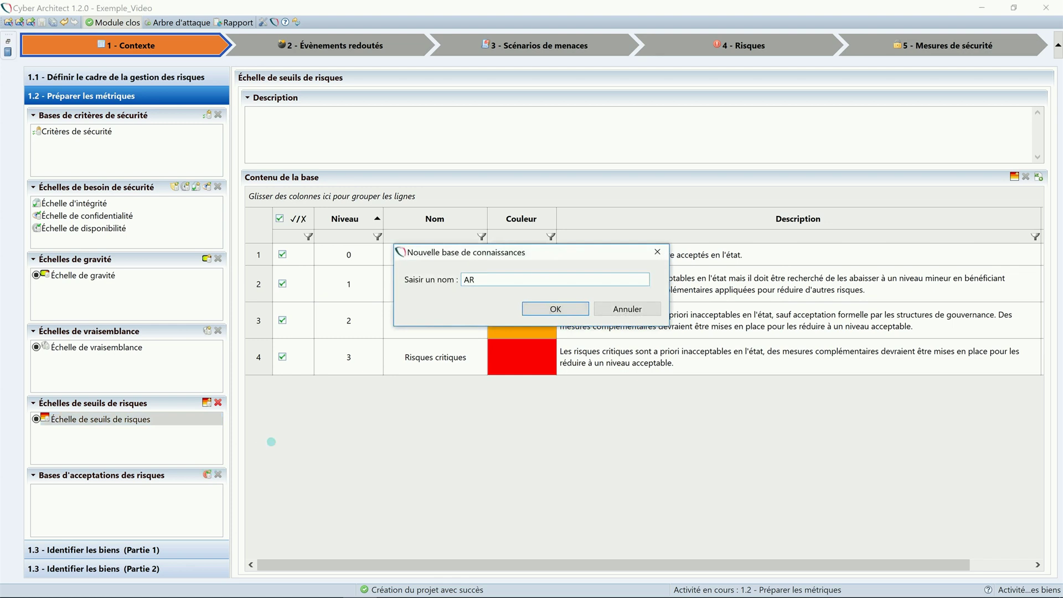
{"action": "left_click", "coordinate": [536, 309]}
{"action": "left_click", "coordinate": [53, 493]}
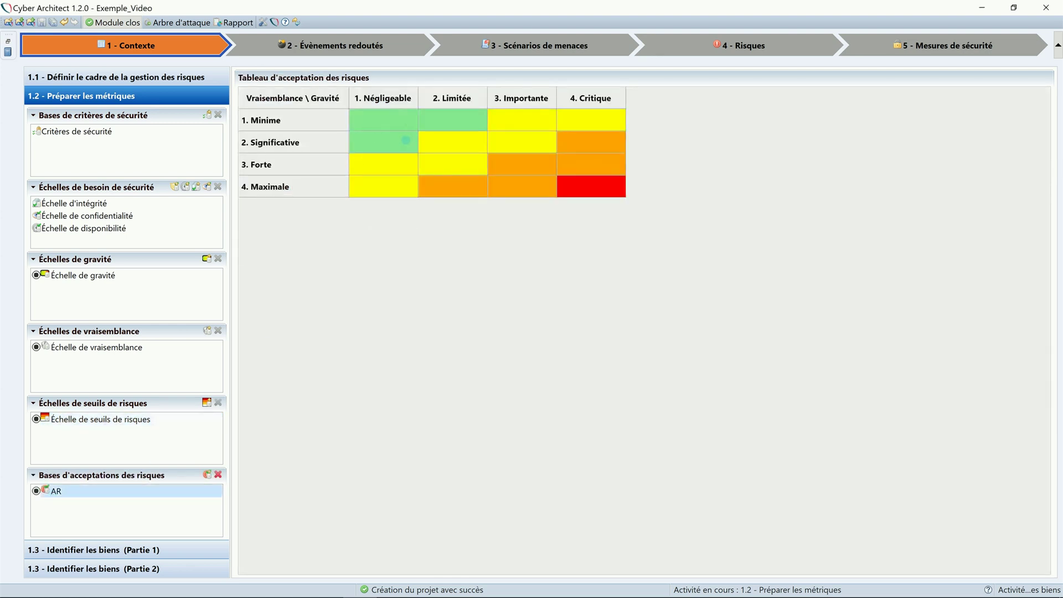
Set the risk threshold for Significative likelihood and Négligeable severity to "1. Risques moyens" in the AR acceptance table.
{"action": "double_click", "coordinate": [406, 140]}
{"action": "double_click", "coordinate": [379, 193]}
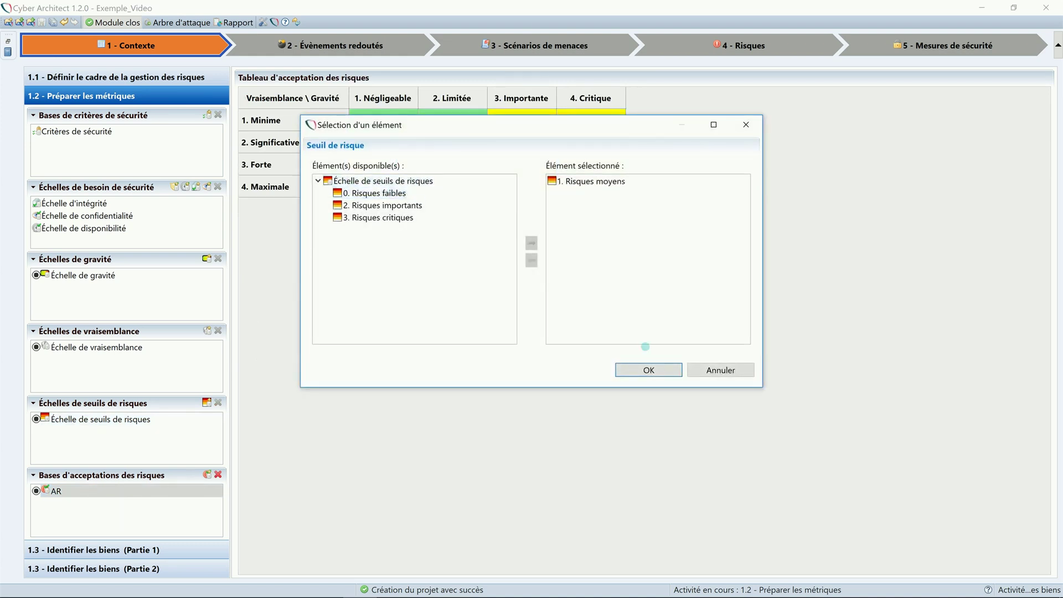
{"action": "left_click", "coordinate": [657, 365]}
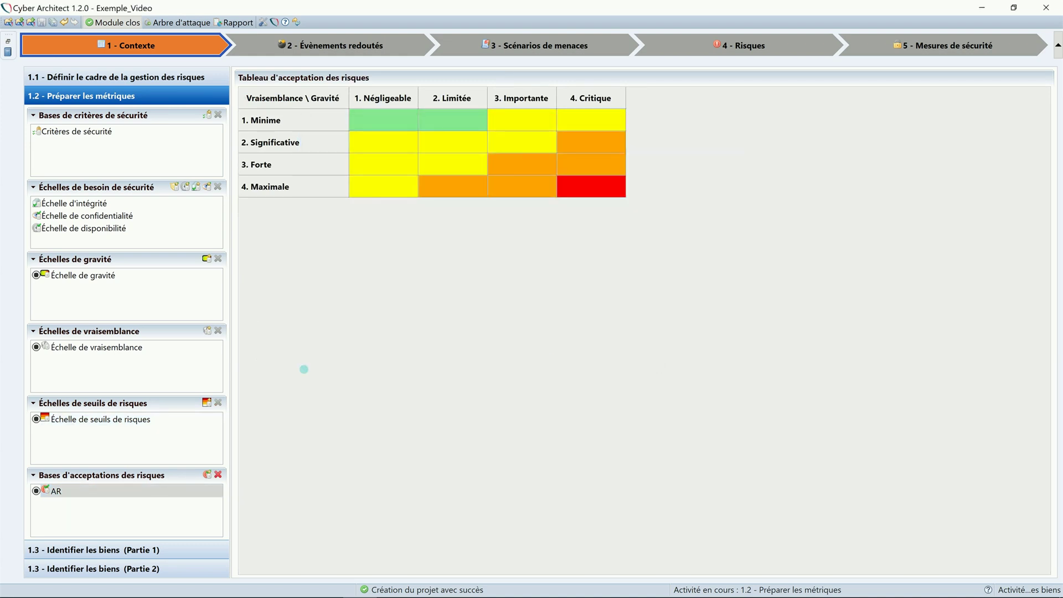
Rename the entry in Base de biens essentiels to "Processus d'identification" and set its asset type to Processus.
{"action": "left_click", "coordinate": [77, 550]}
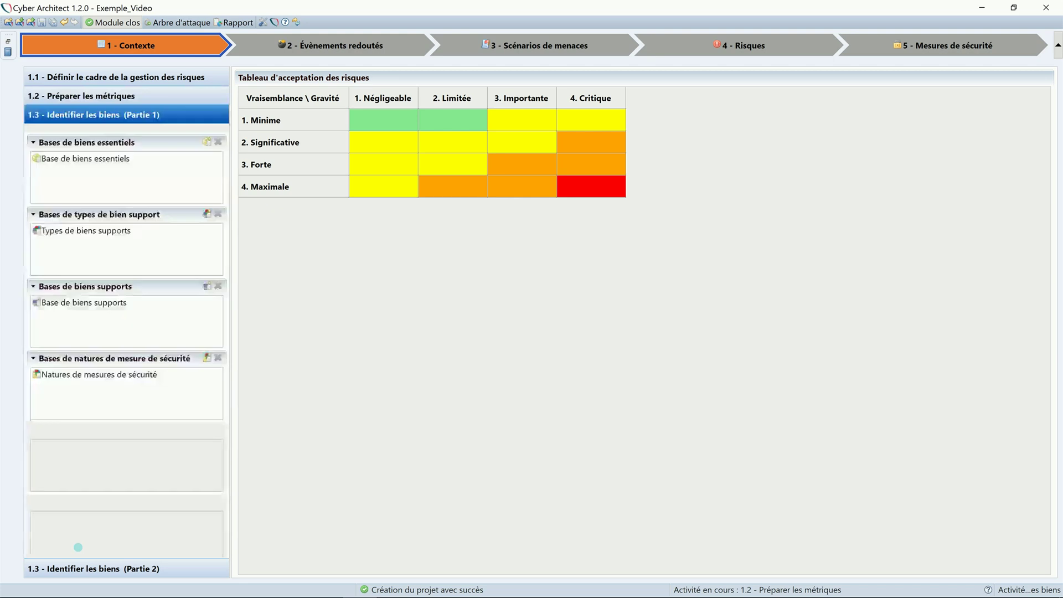
{"action": "left_click", "coordinate": [91, 150]}
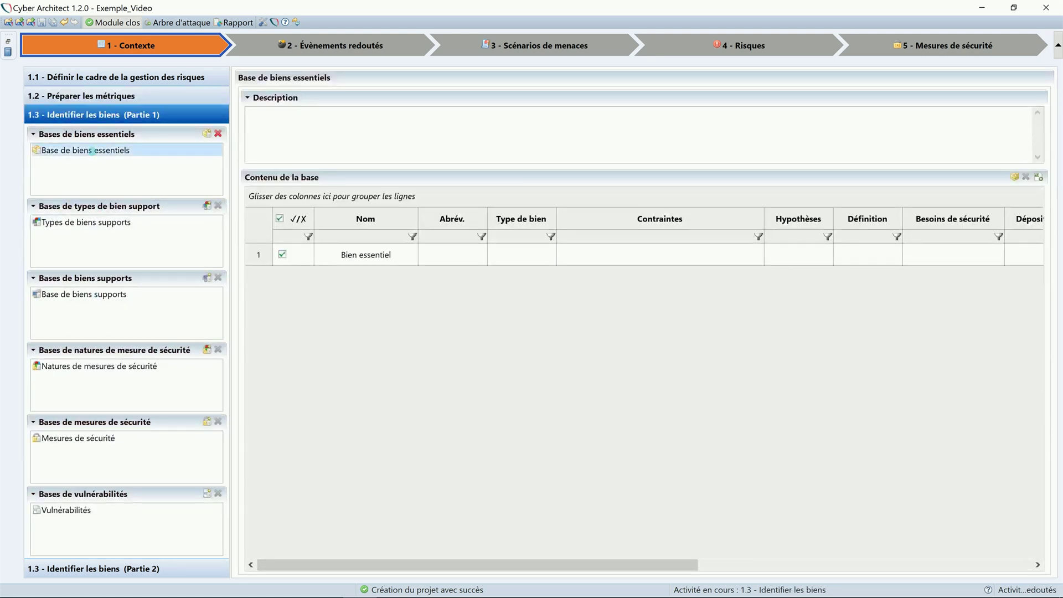
{"action": "left_click", "coordinate": [374, 255]}
{"action": "left_click", "coordinate": [371, 254]}
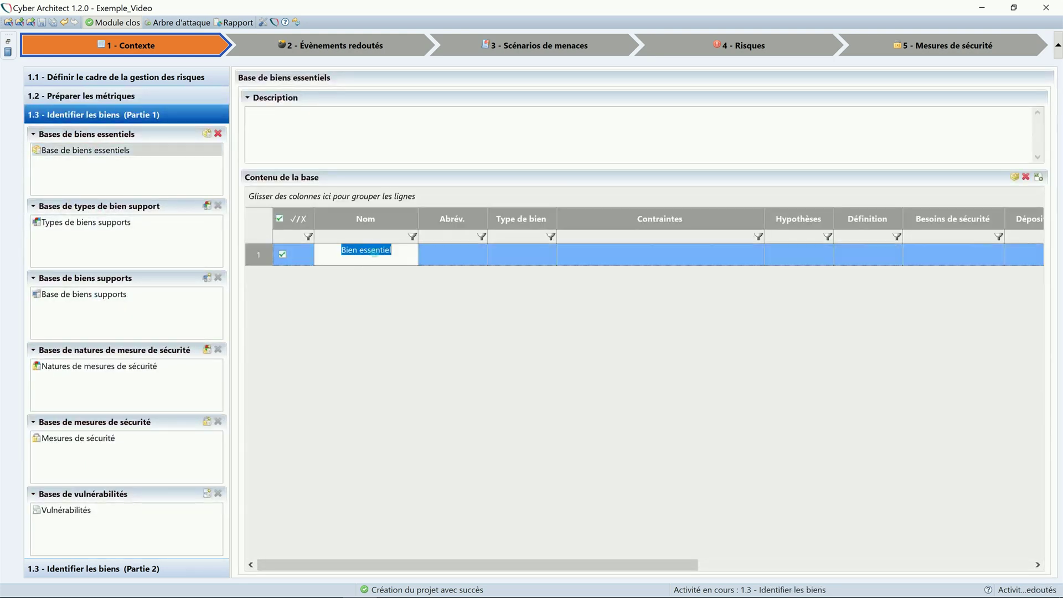
{"action": "type", "text": "Processus d'identification"}
{"action": "left_click", "coordinate": [521, 253]}
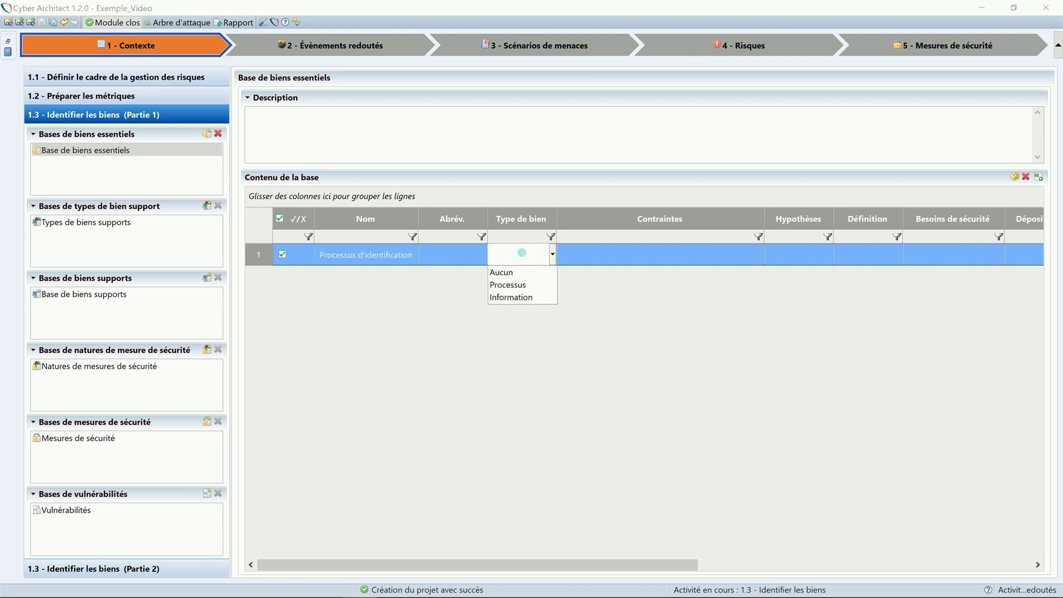
{"action": "left_click", "coordinate": [514, 283]}
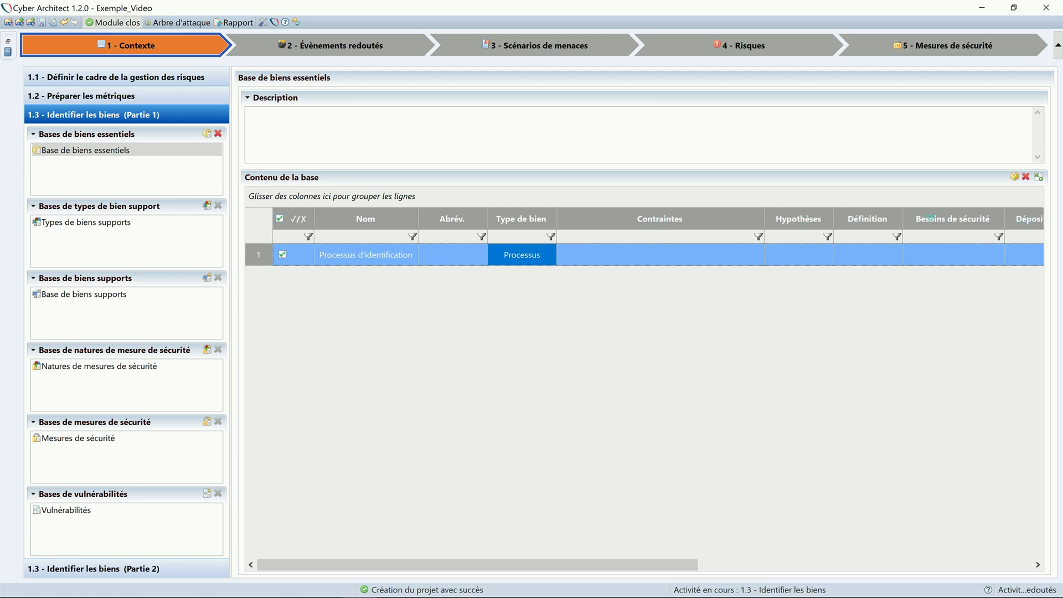
Add a second essential asset named "Informations de connexion" to Base de biens essentiels, with asset type Information.
{"action": "left_click", "coordinate": [1039, 176]}
{"action": "left_click", "coordinate": [377, 276]}
{"action": "left_click", "coordinate": [377, 276]}
{"action": "type", "text": "Info"}
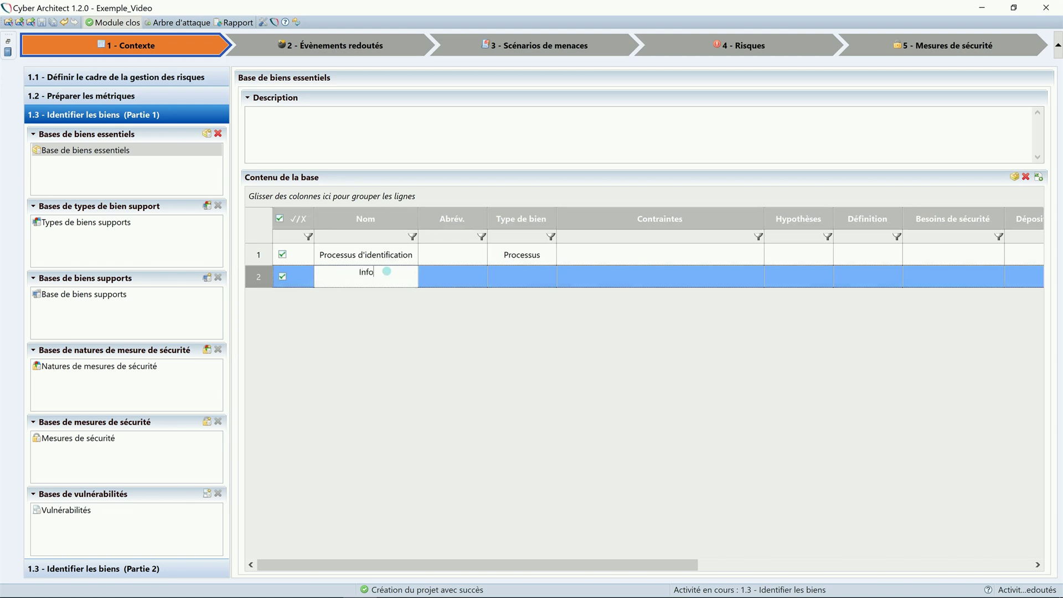
{"action": "type", "text": "rmations de connexion"}
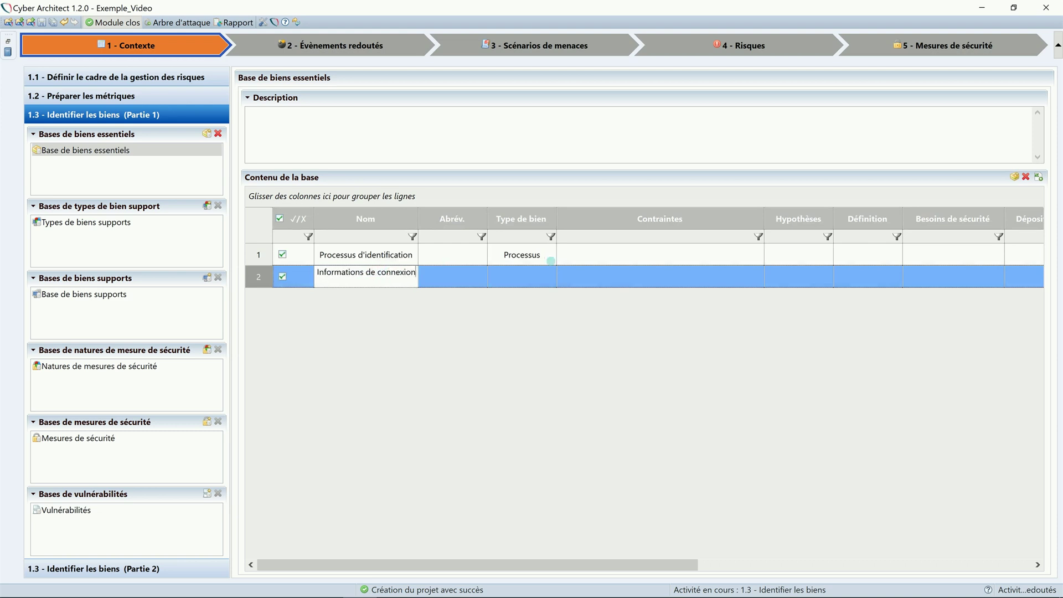
{"action": "left_click", "coordinate": [526, 280]}
{"action": "left_click", "coordinate": [523, 334]}
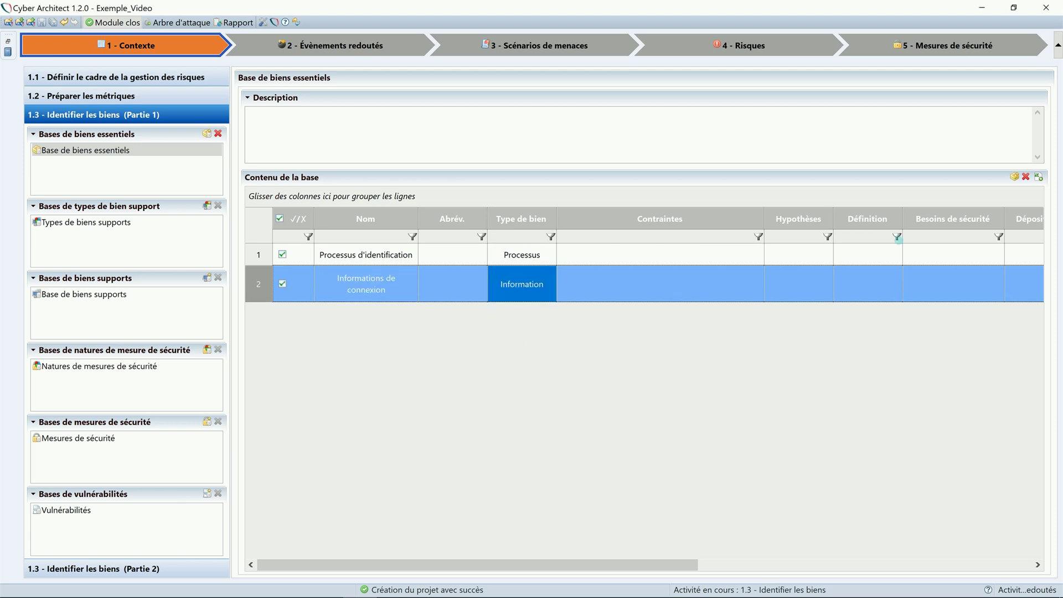
Rename the entry in Base de biens supports to "PC" and set its supporting asset type to MAT - Matériels.
{"action": "left_click", "coordinate": [84, 293]}
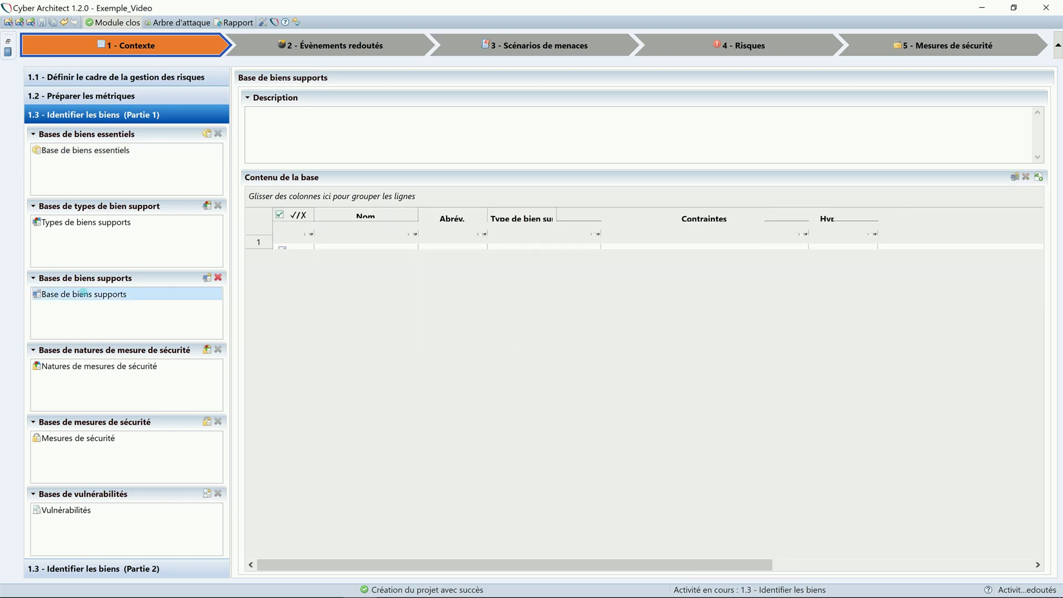
{"action": "left_click", "coordinate": [394, 255]}
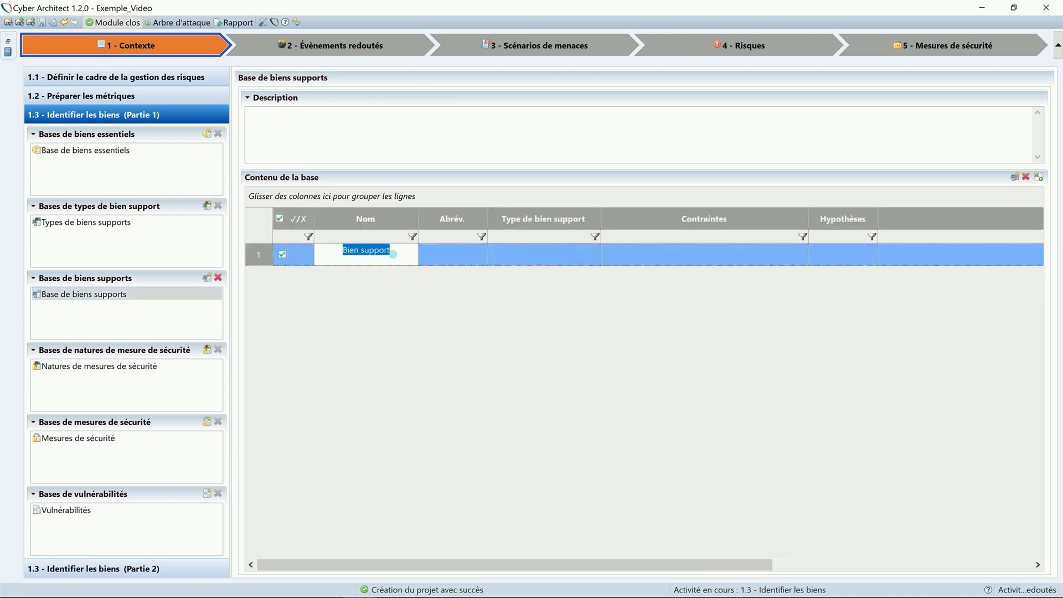
{"action": "type", "text": "PC"}
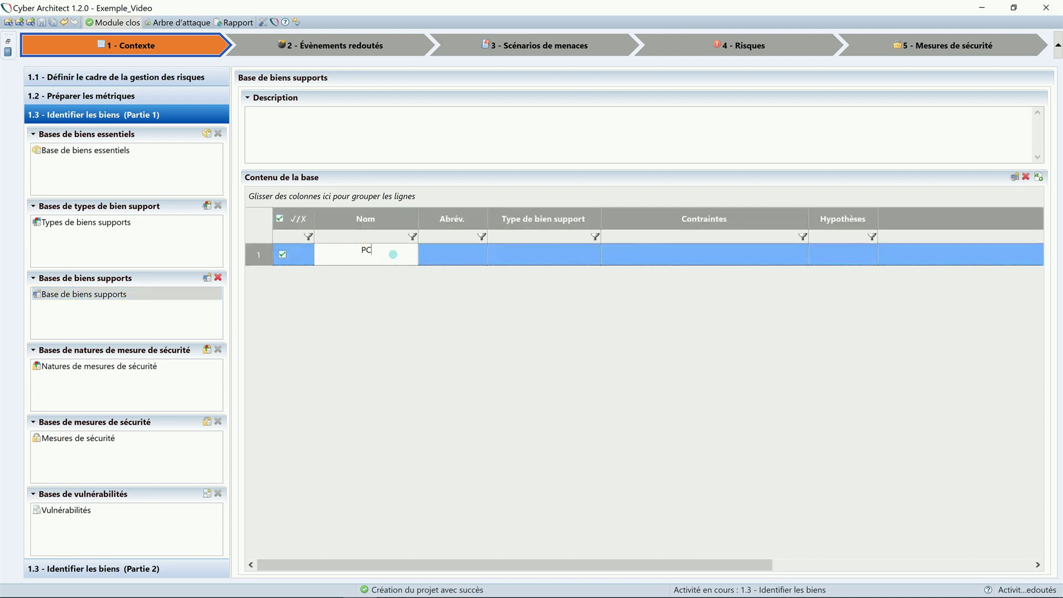
{"action": "left_click", "coordinate": [485, 259]}
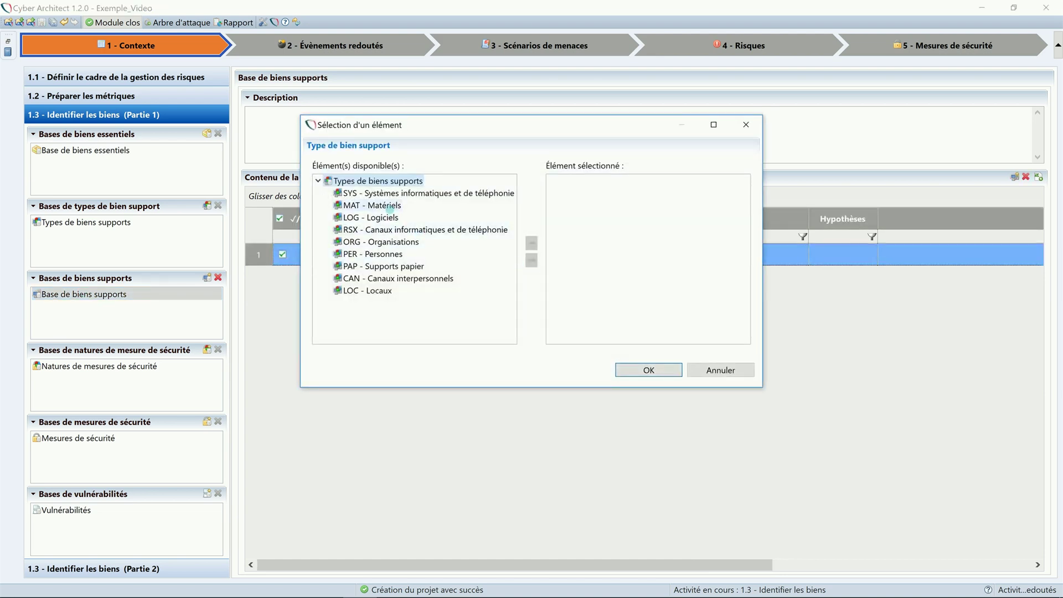
{"action": "double_click", "coordinate": [390, 206]}
{"action": "left_click", "coordinate": [629, 367]}
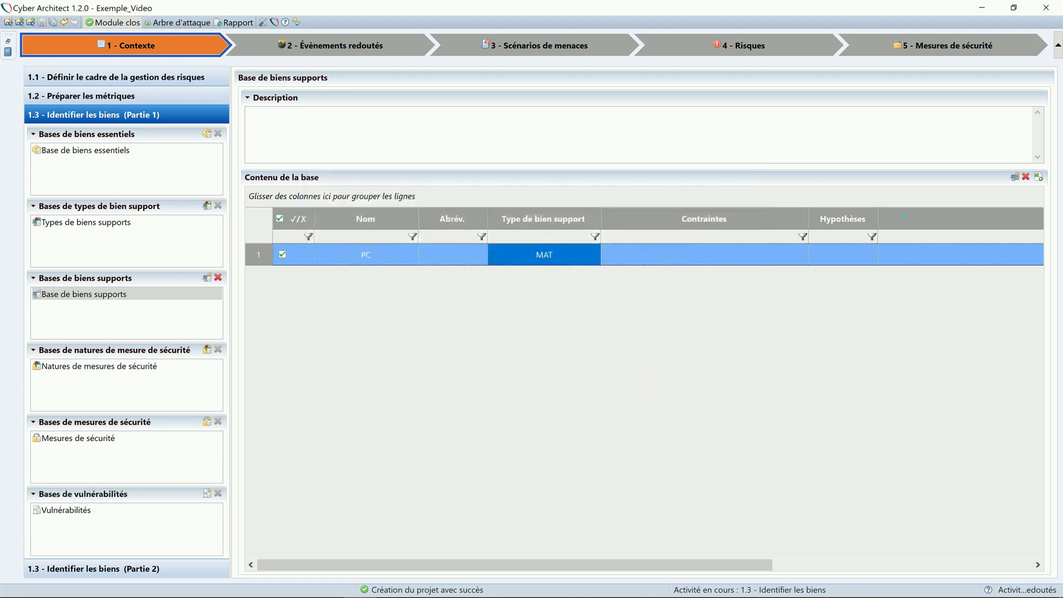
Add a second supporting asset named "Imprimante" with the type MAT - Matériels.
{"action": "left_click", "coordinate": [1016, 177]}
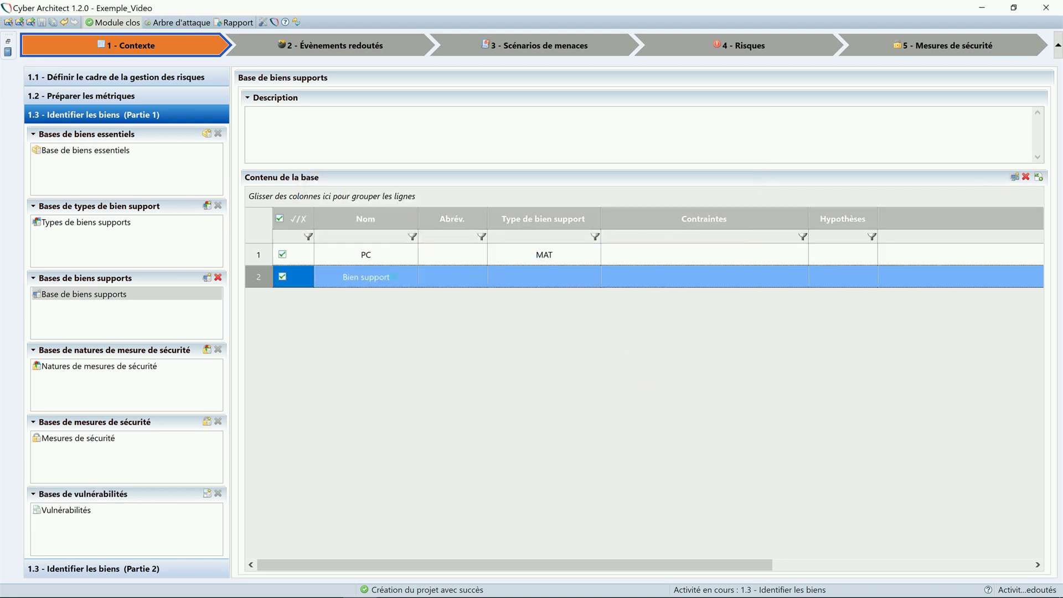
{"action": "left_click", "coordinate": [396, 277]}
{"action": "key", "text": "BackSpace"}
{"action": "type", "text": "Imprimante"}
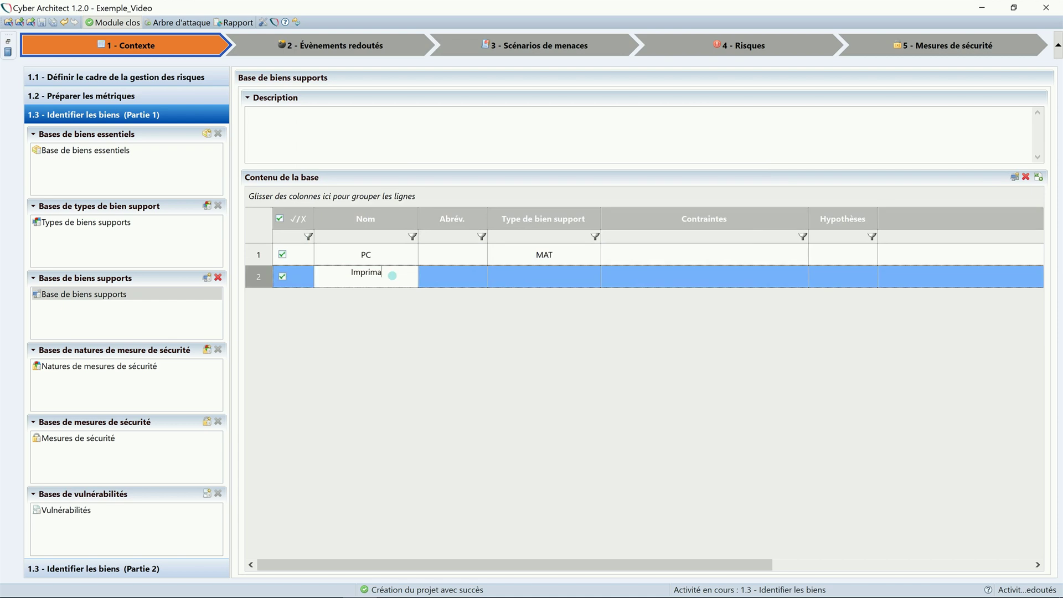
{"action": "left_click", "coordinate": [581, 271]}
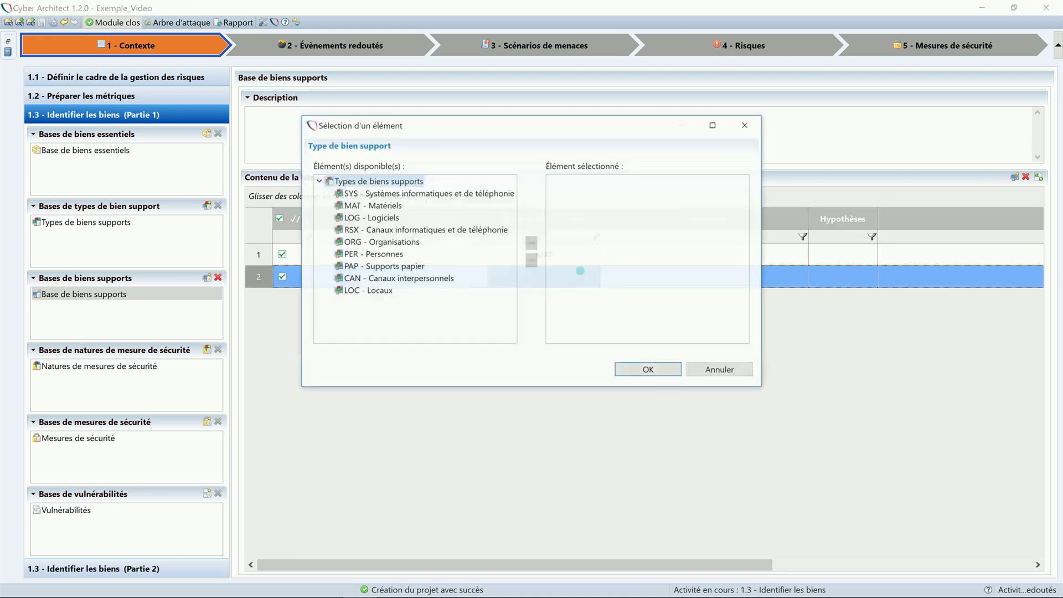
{"action": "double_click", "coordinate": [396, 205]}
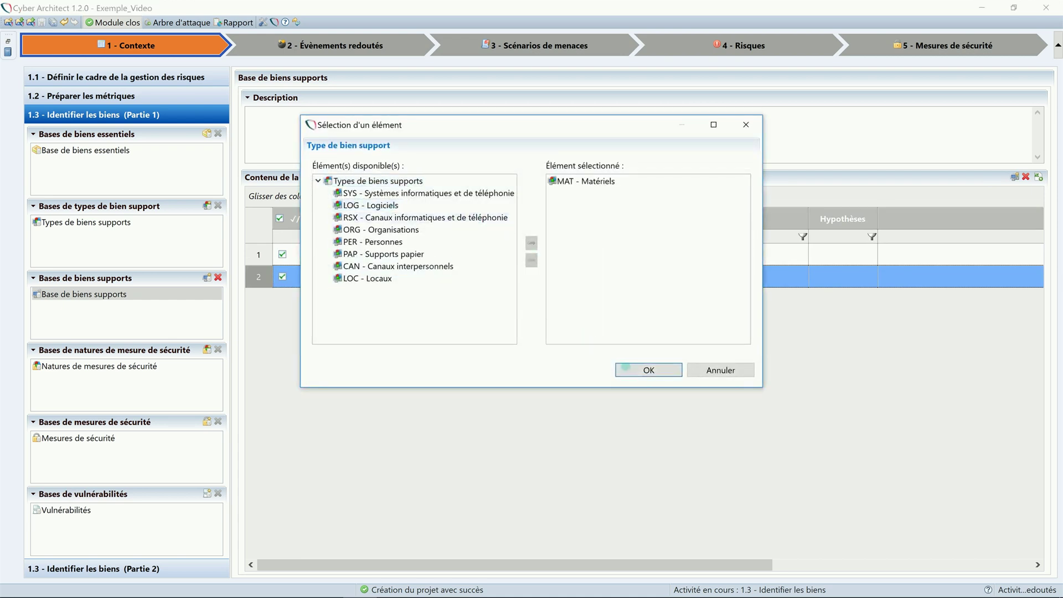
{"action": "left_click", "coordinate": [626, 369]}
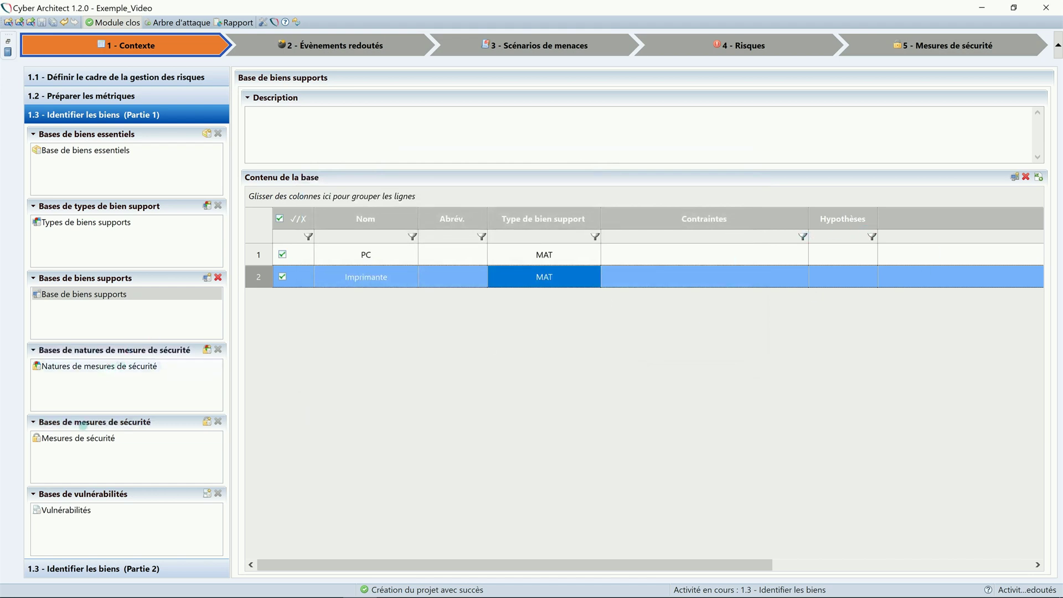
View the Mesures de sécurité base, and assign supporting asset type MAT - Matériels to the vulnerability "Utilisable en dehors de l'usage prévu".
{"action": "left_click", "coordinate": [83, 438]}
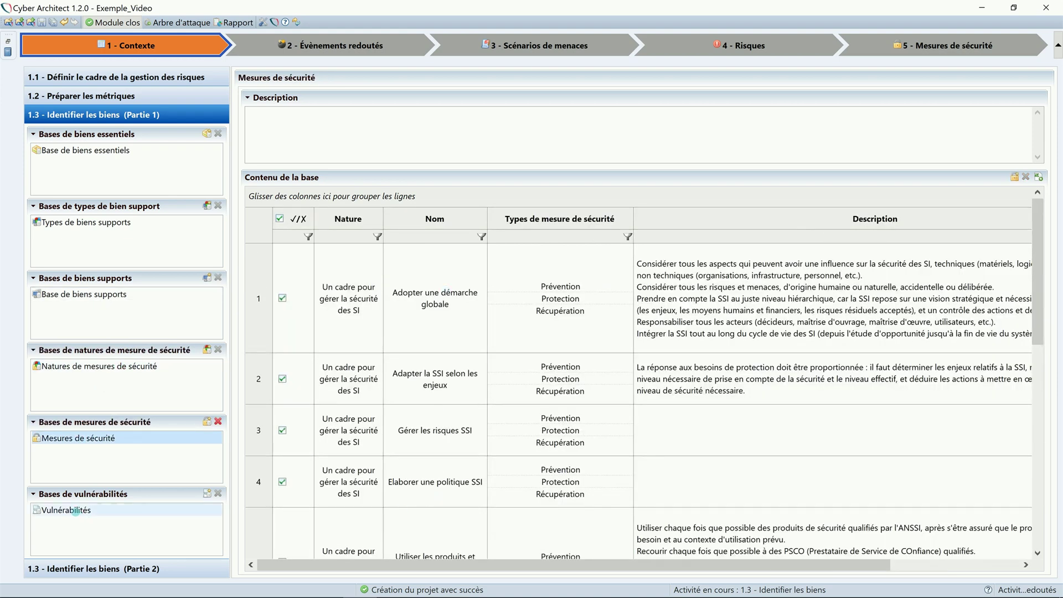
{"action": "left_click", "coordinate": [76, 511]}
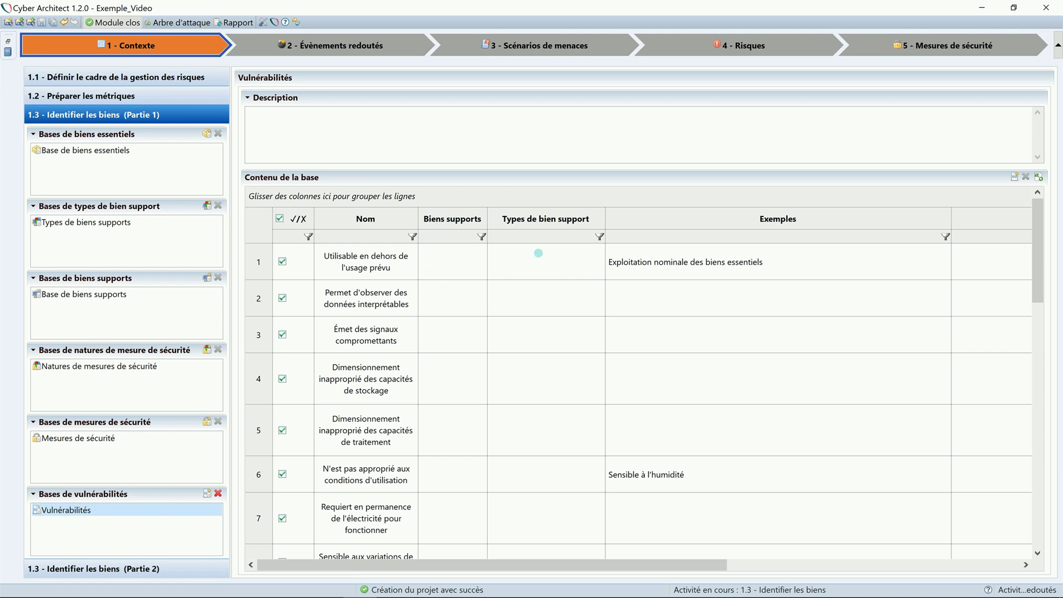
{"action": "double_click", "coordinate": [536, 258]}
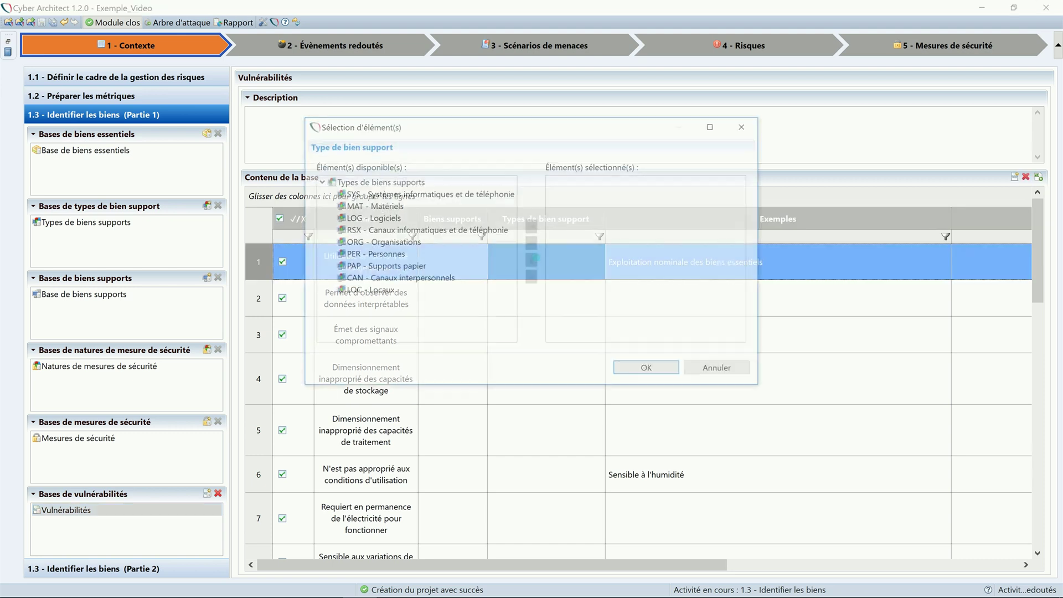
{"action": "double_click", "coordinate": [389, 206]}
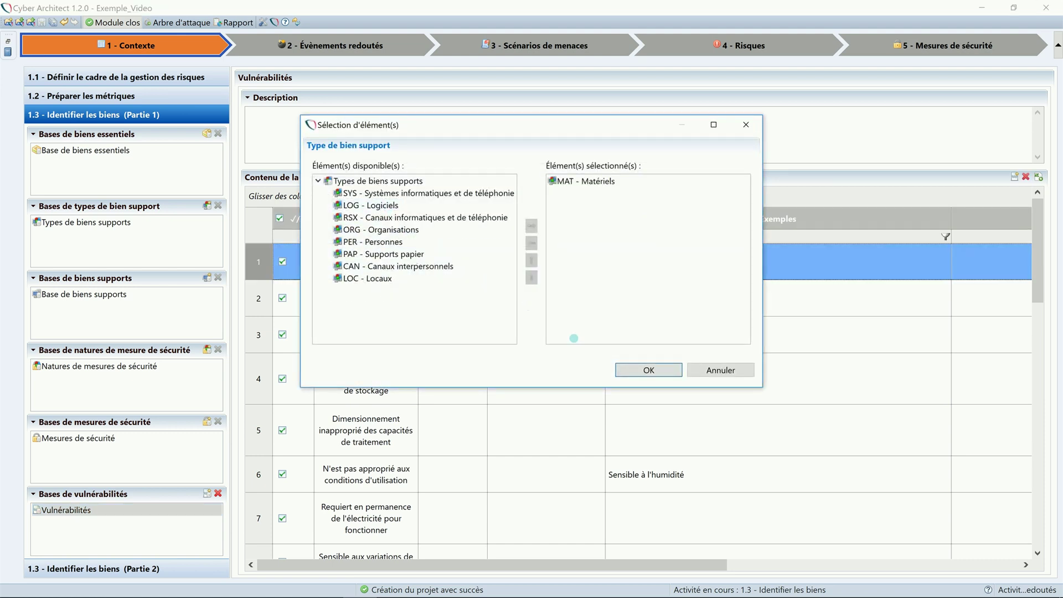
{"action": "left_click", "coordinate": [633, 371]}
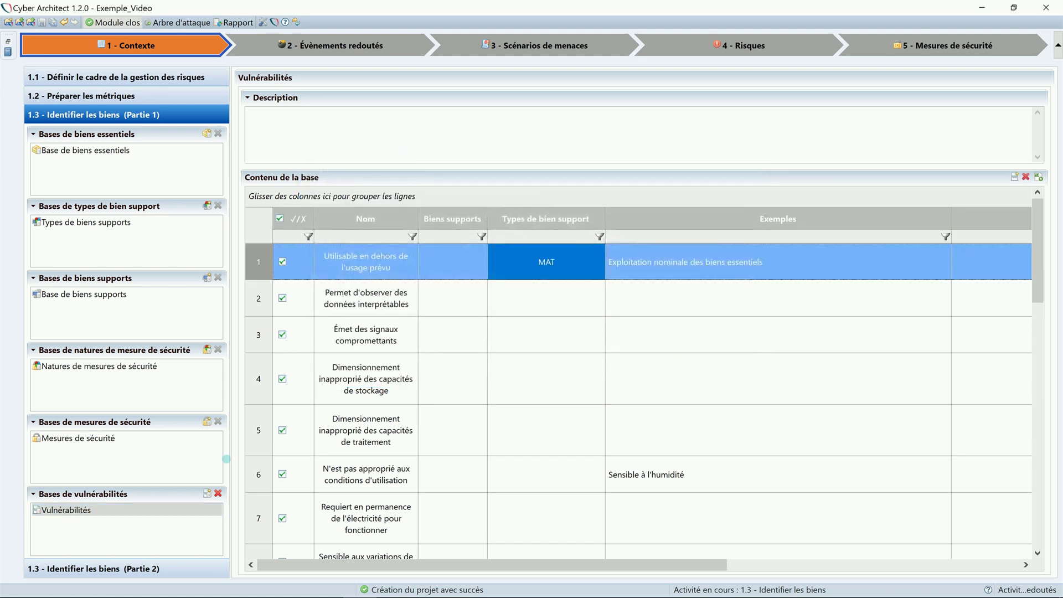
Add "Donne accès à des données" to the vulnerabilities to treat for the PC supporting asset.
{"action": "left_click", "coordinate": [92, 568]}
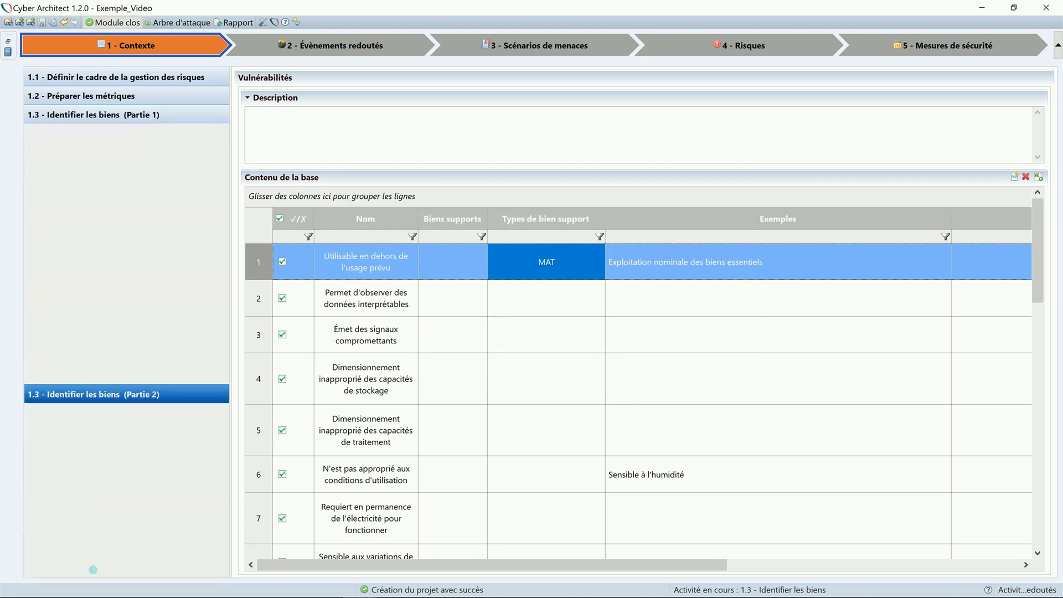
{"action": "left_click", "coordinate": [65, 181]}
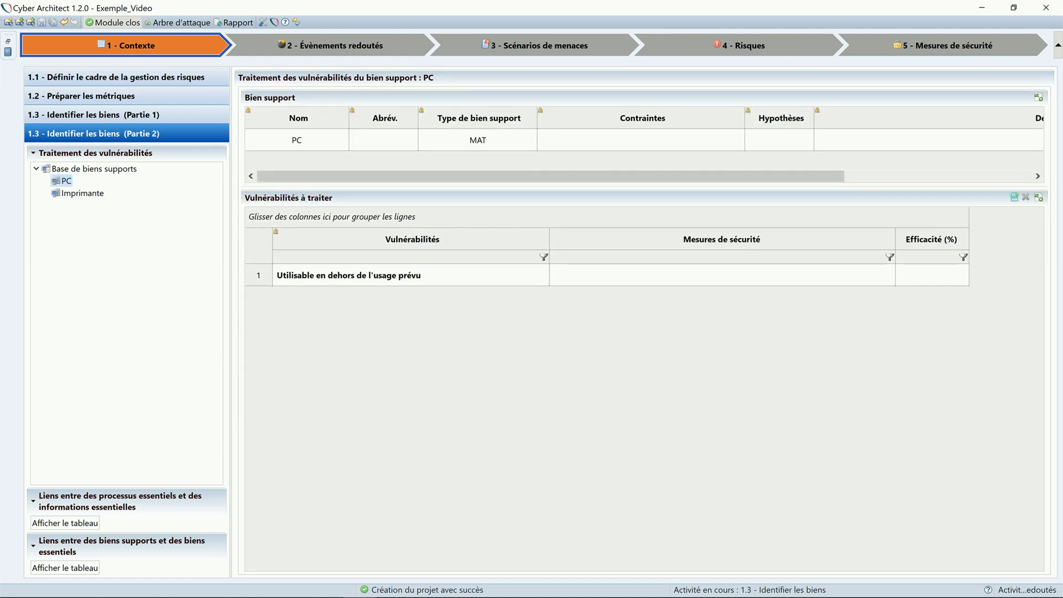
{"action": "left_click", "coordinate": [1014, 197]}
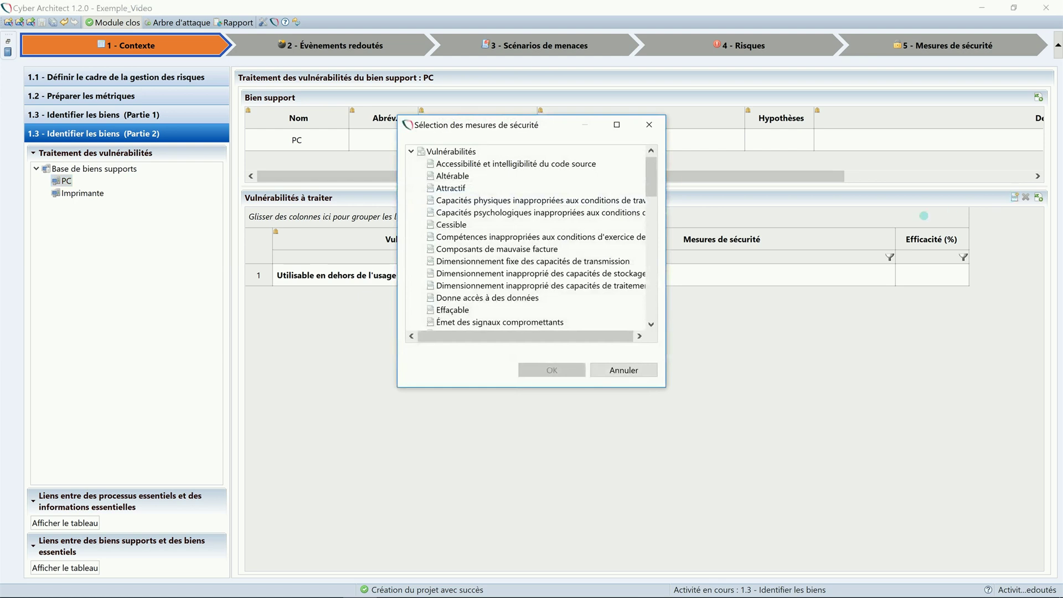
{"action": "double_click", "coordinate": [475, 297]}
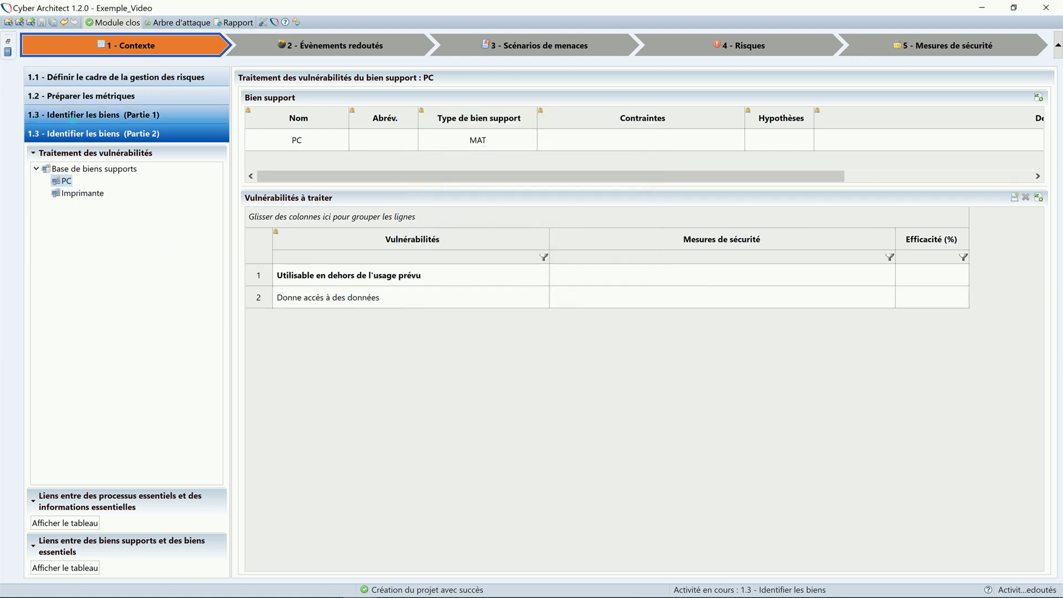
Check the supporting asset assigned to "Donne accès à des données" in the Vulnérabilités base.
{"action": "left_click", "coordinate": [89, 115]}
{"action": "left_click", "coordinate": [78, 508]}
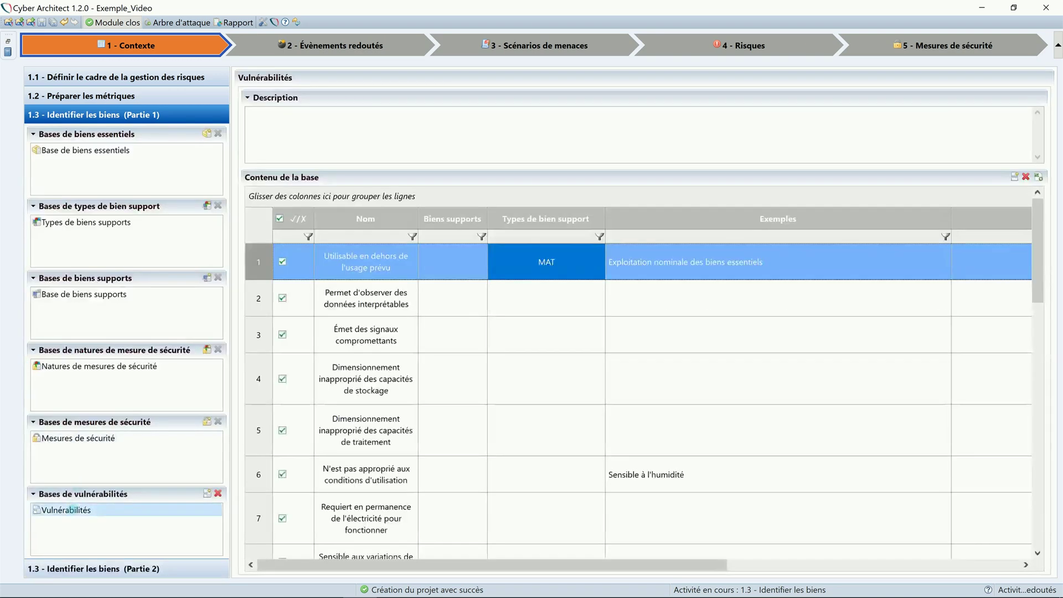
{"action": "left_click_drag", "start_coordinate": [1033, 241], "coordinate": [1035, 343]}
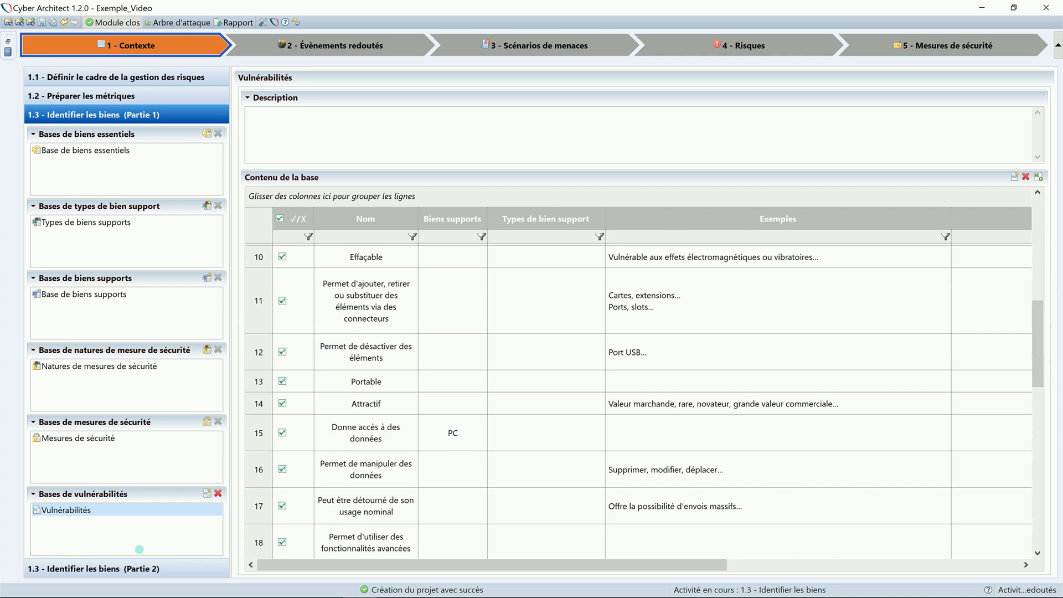
Link Processus d'identification to Informations de connexion, and link the PC supporting asset to Processus d'identification in the cross tables.
{"action": "left_click", "coordinate": [125, 563]}
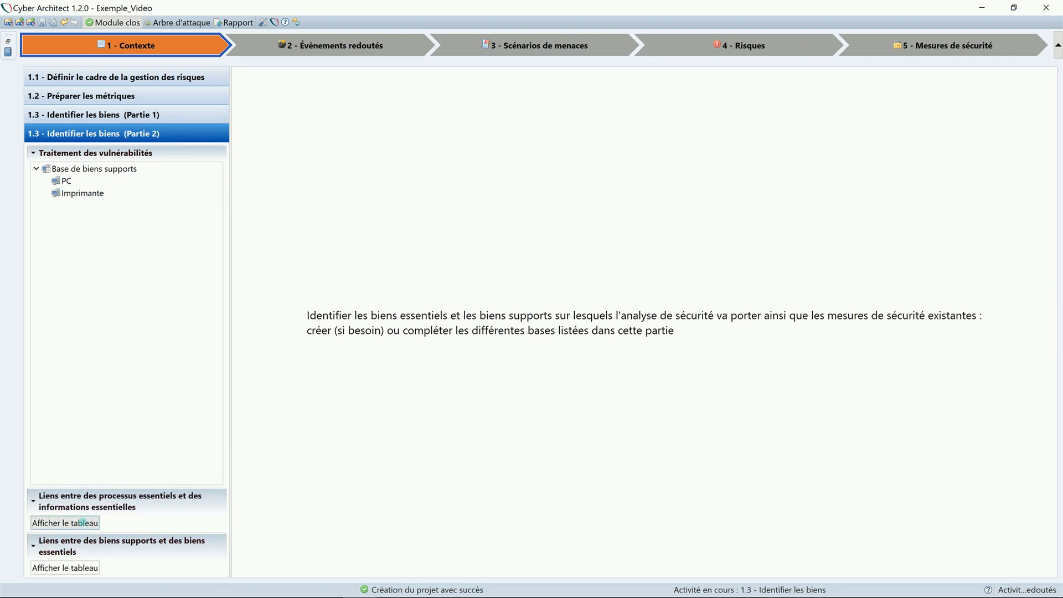
{"action": "left_click", "coordinate": [81, 523]}
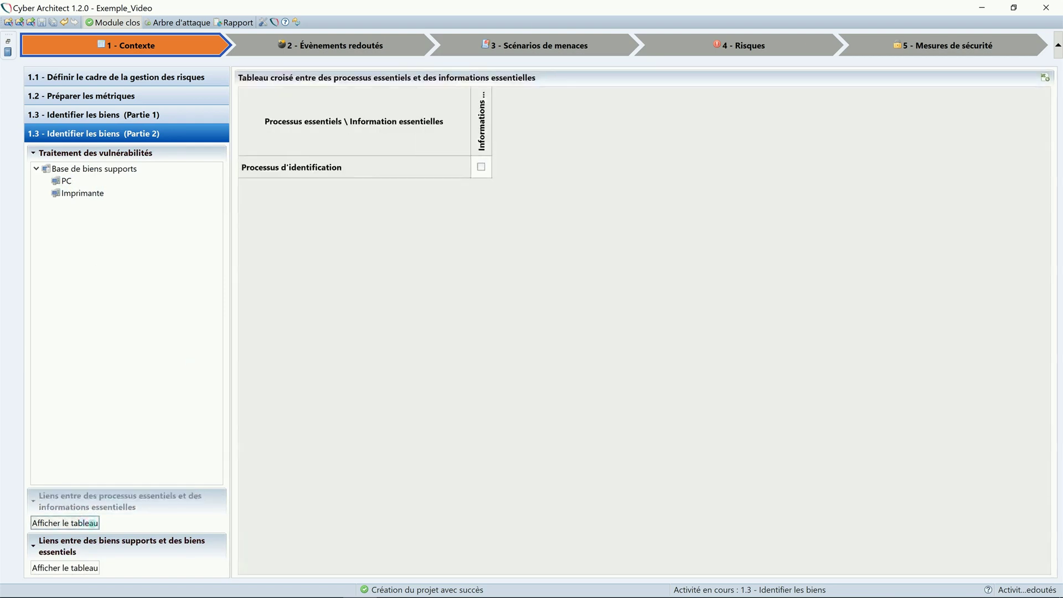
{"action": "left_click", "coordinate": [481, 167]}
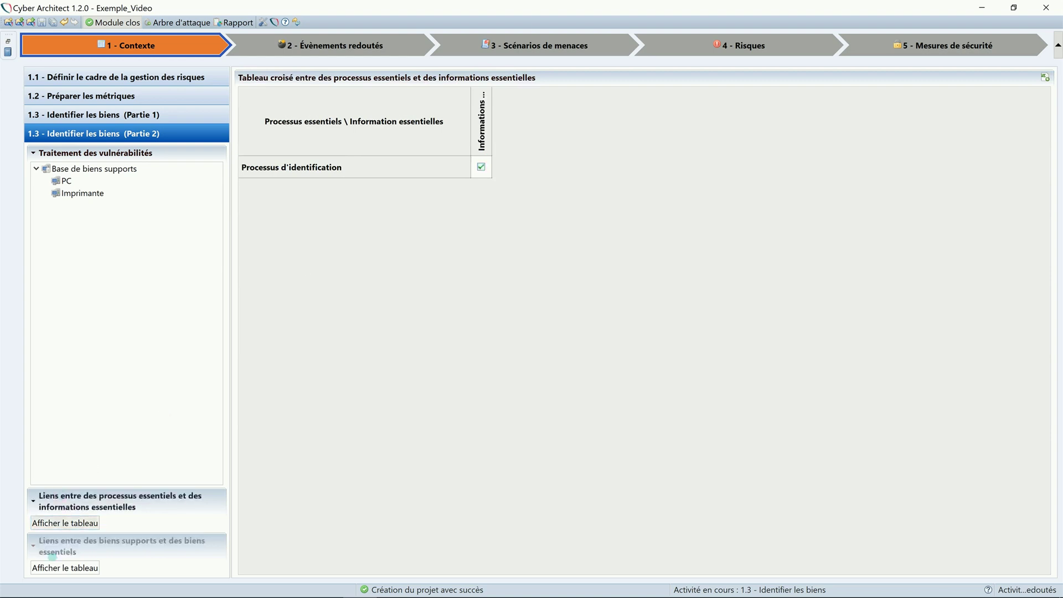
{"action": "left_click", "coordinate": [61, 568]}
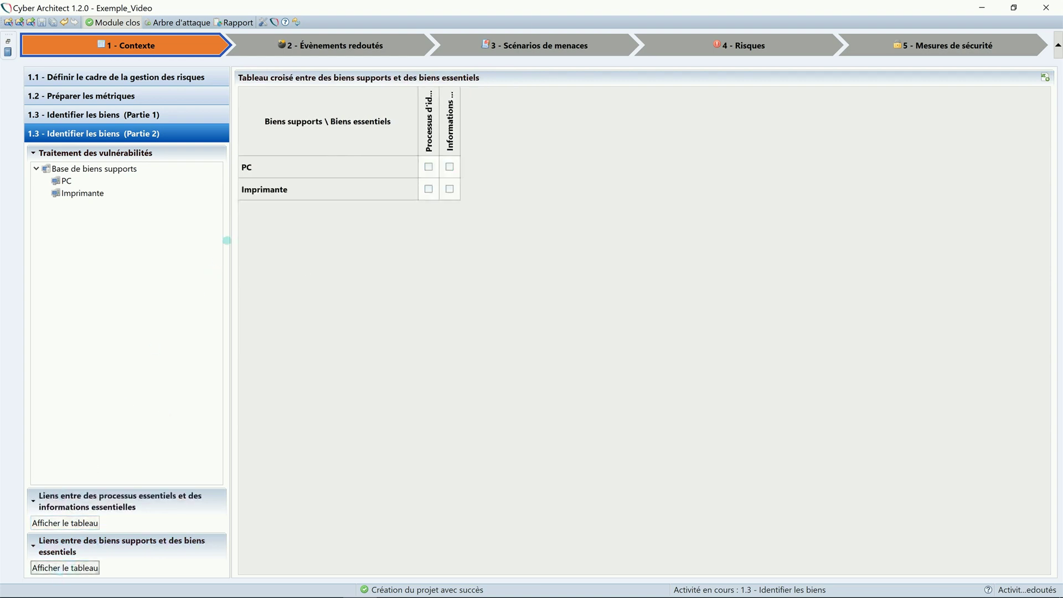
{"action": "left_click", "coordinate": [428, 167]}
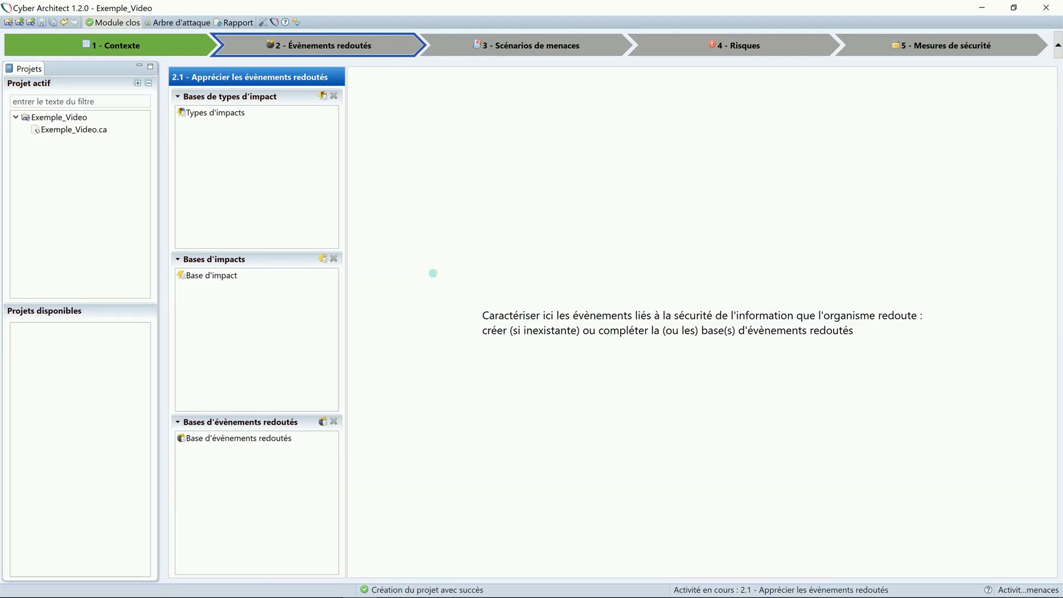
View the Types d'impacts base, and rename the entry in Base d'impact to "Financier".
{"action": "left_click", "coordinate": [224, 113]}
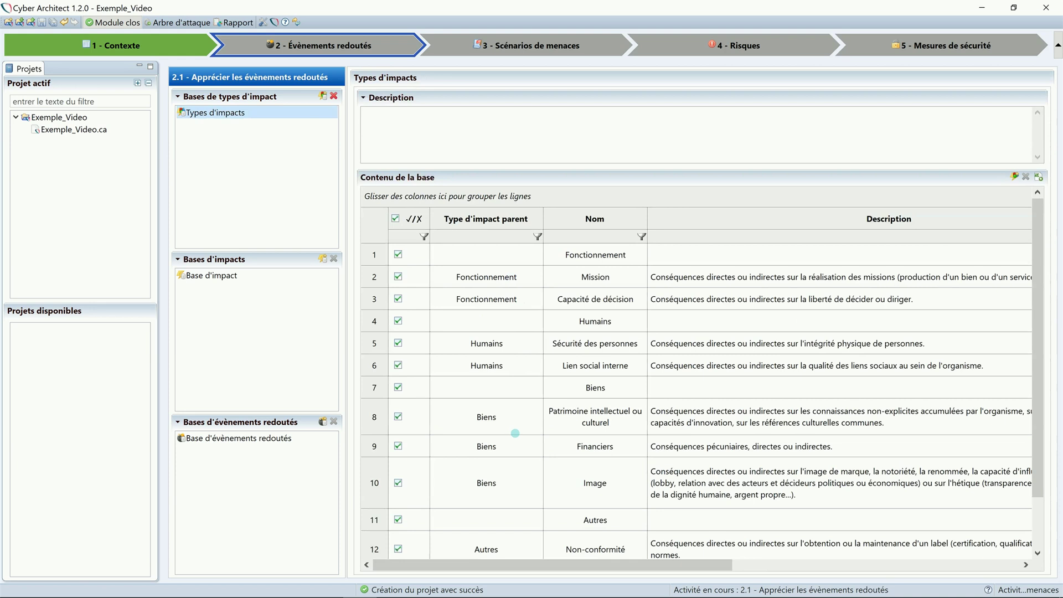
{"action": "left_click", "coordinate": [206, 278]}
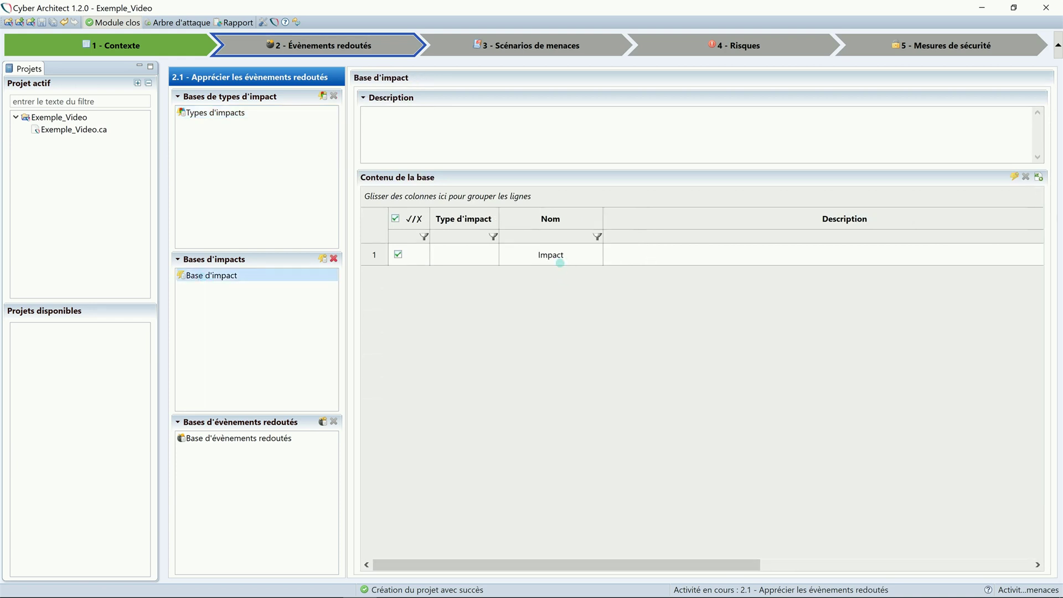
{"action": "double_click", "coordinate": [555, 256]}
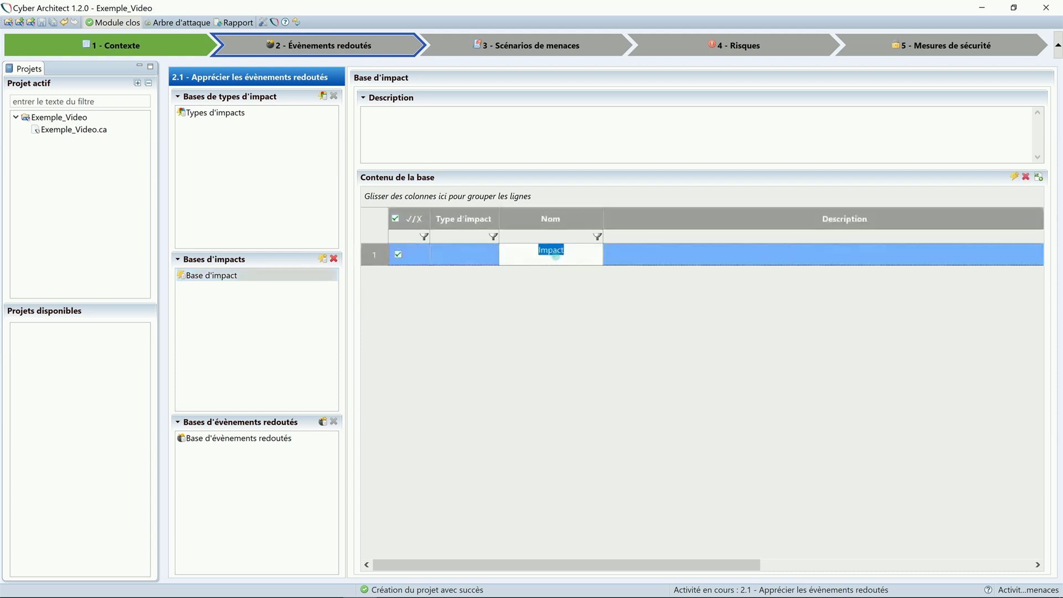
{"action": "type", "text": "Financier"}
{"action": "left_click", "coordinate": [758, 255]}
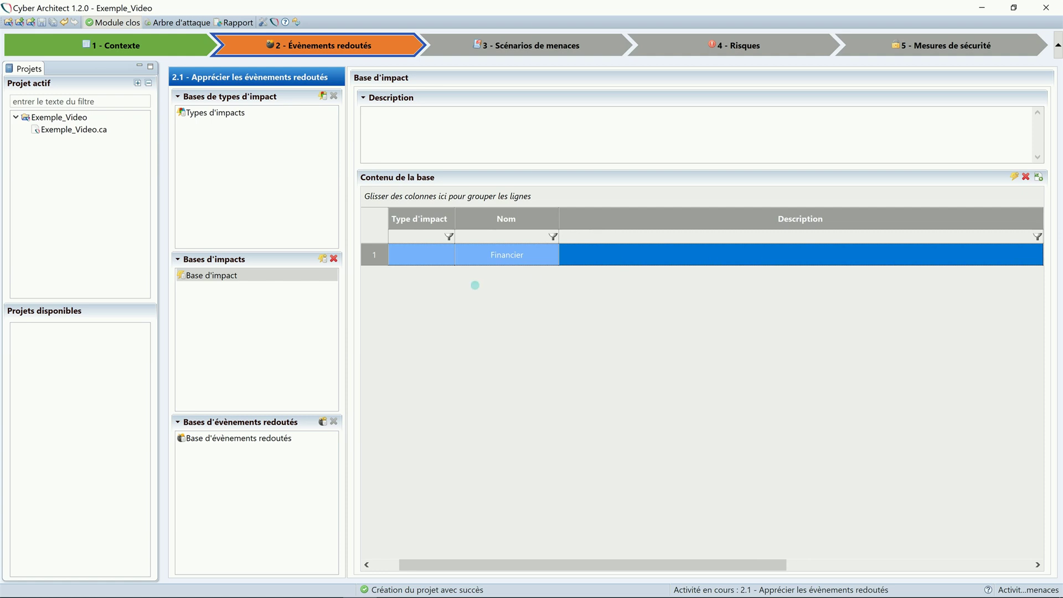
Delete the default "Évènement redouté" entry from Base d'évènements redoutés.
{"action": "left_click", "coordinate": [220, 438]}
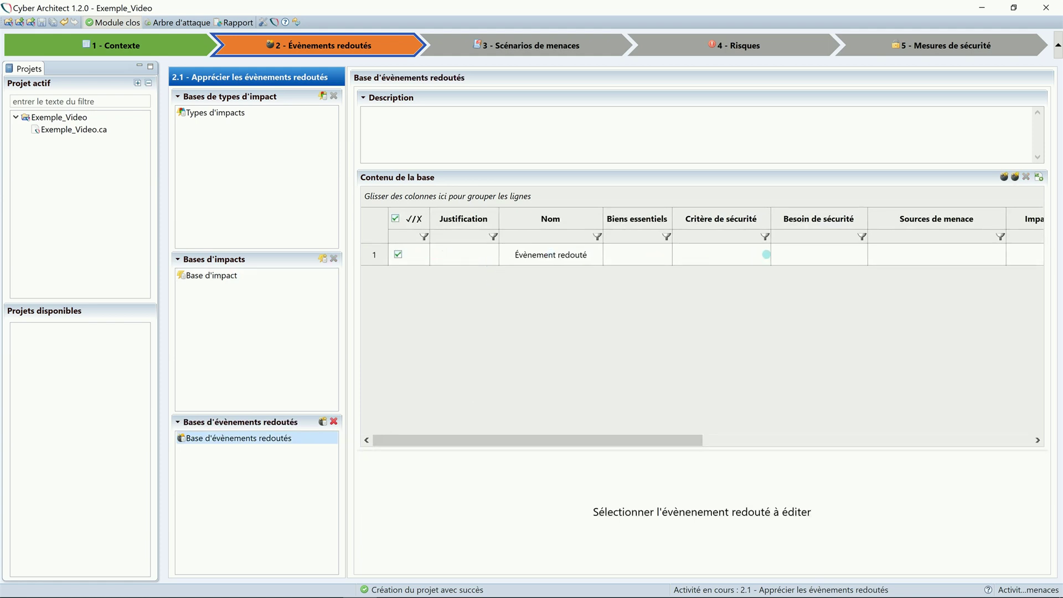
{"action": "left_click", "coordinate": [557, 250]}
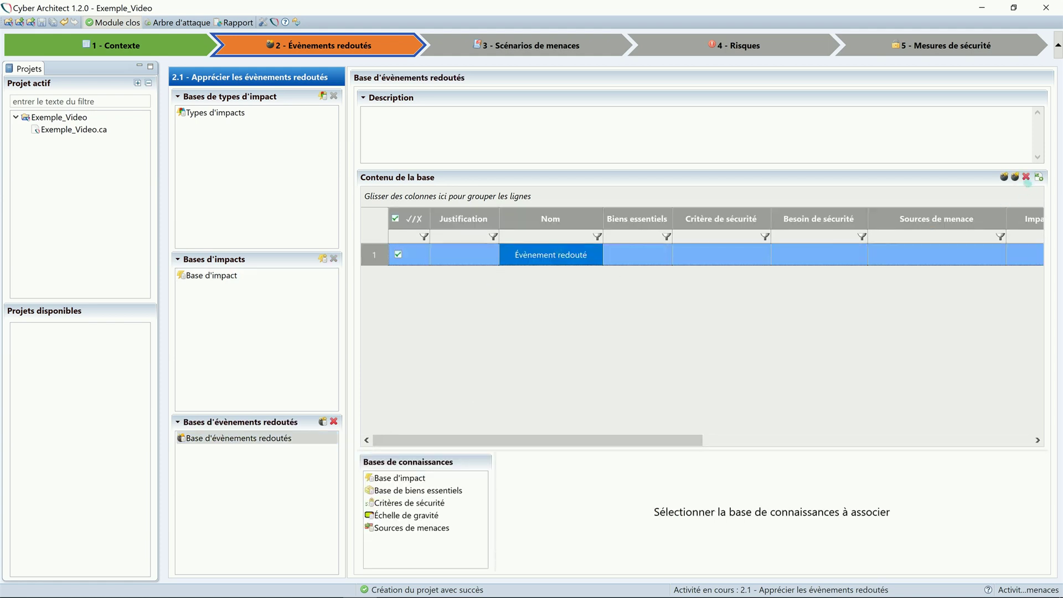
{"action": "key", "text": "Delete"}
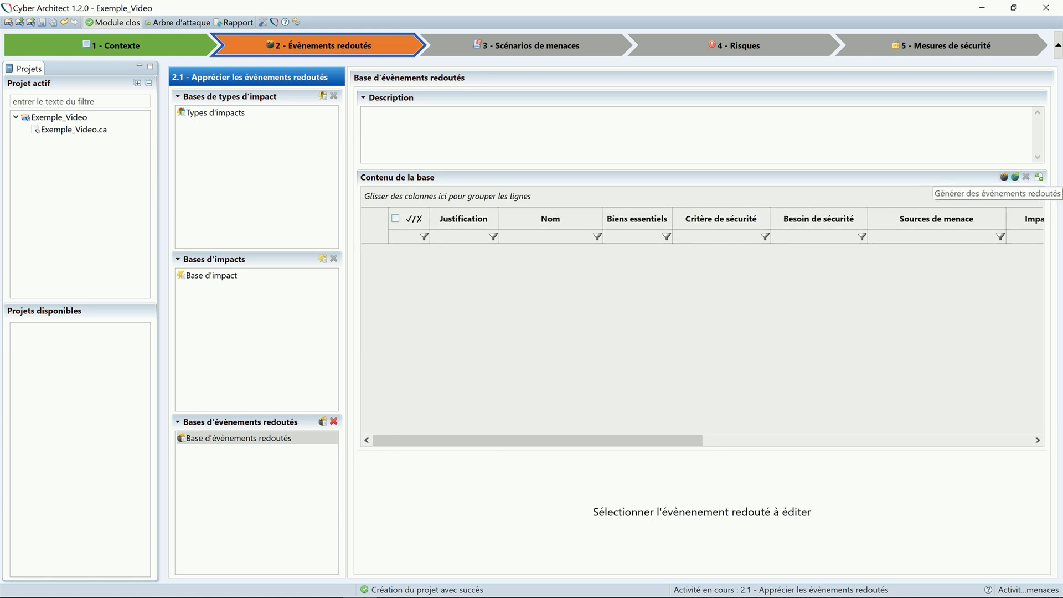
Generate feared events for Processus d'identification only, covering the Intégrité and Confidentialité criteria.
{"action": "left_click", "coordinate": [1015, 177]}
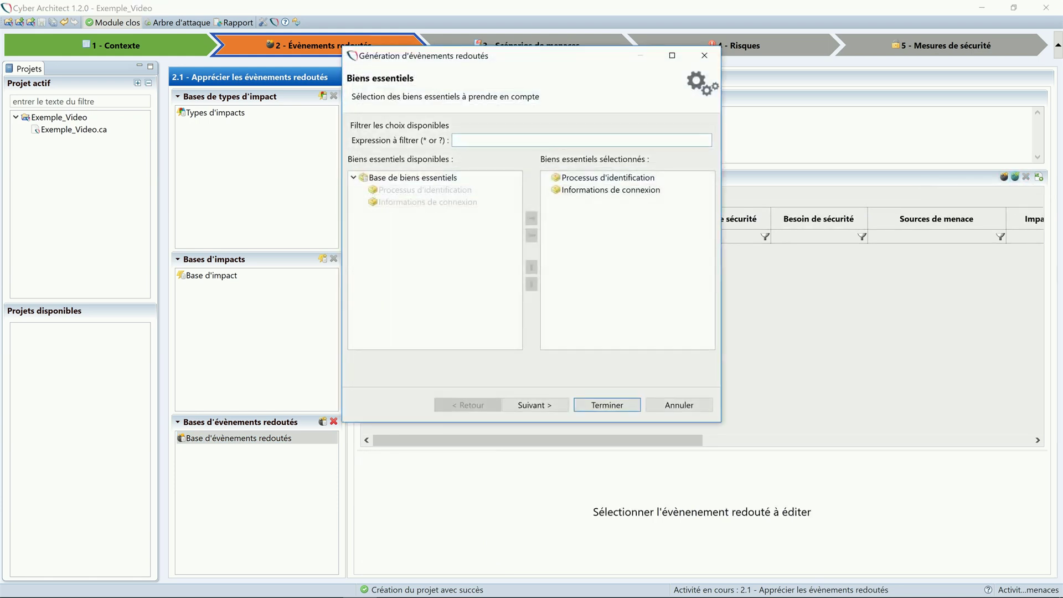
{"action": "double_click", "coordinate": [607, 190]}
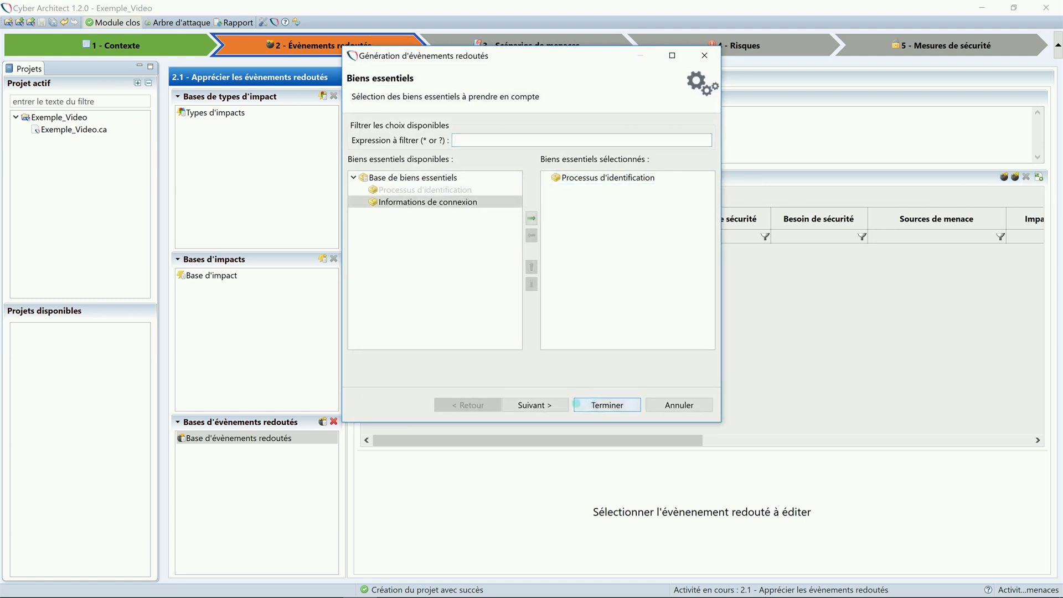
{"action": "left_click", "coordinate": [510, 405]}
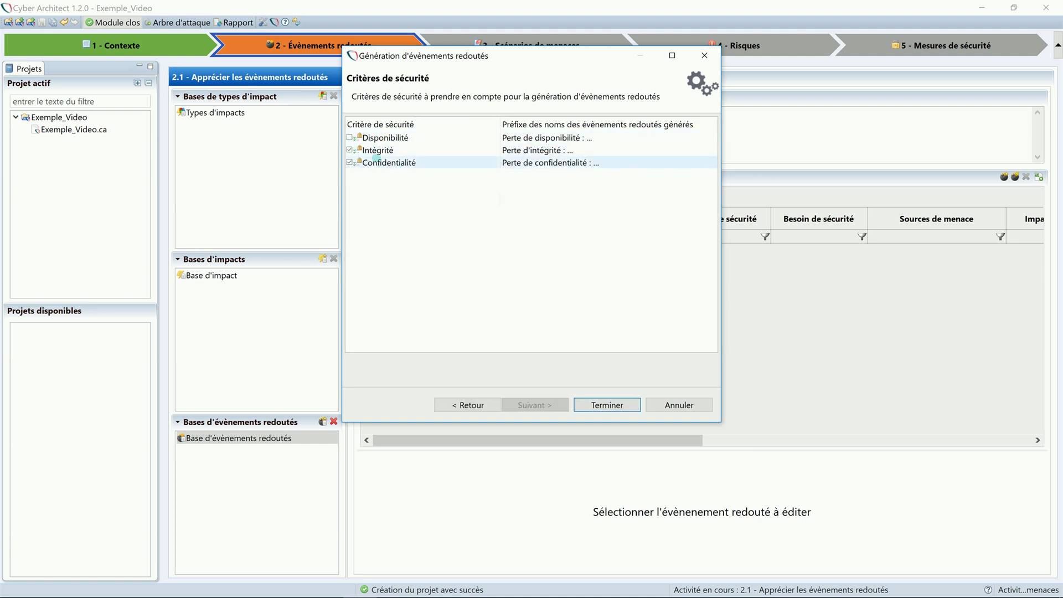
{"action": "left_click", "coordinate": [601, 404]}
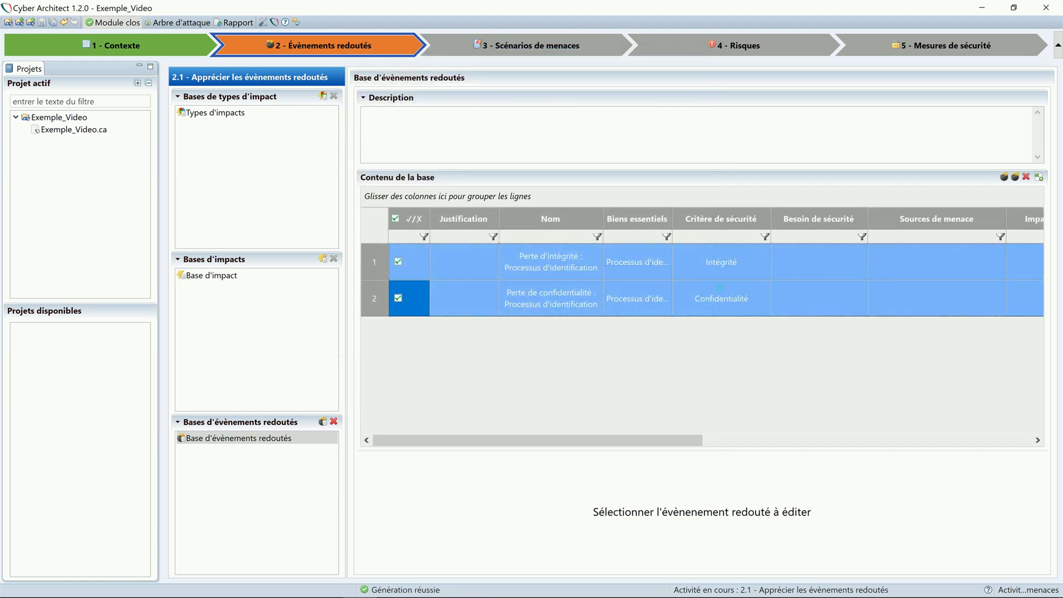
Set the security need of the "Perte de confidentialité" feared event to "4. Privé".
{"action": "left_click", "coordinate": [806, 304]}
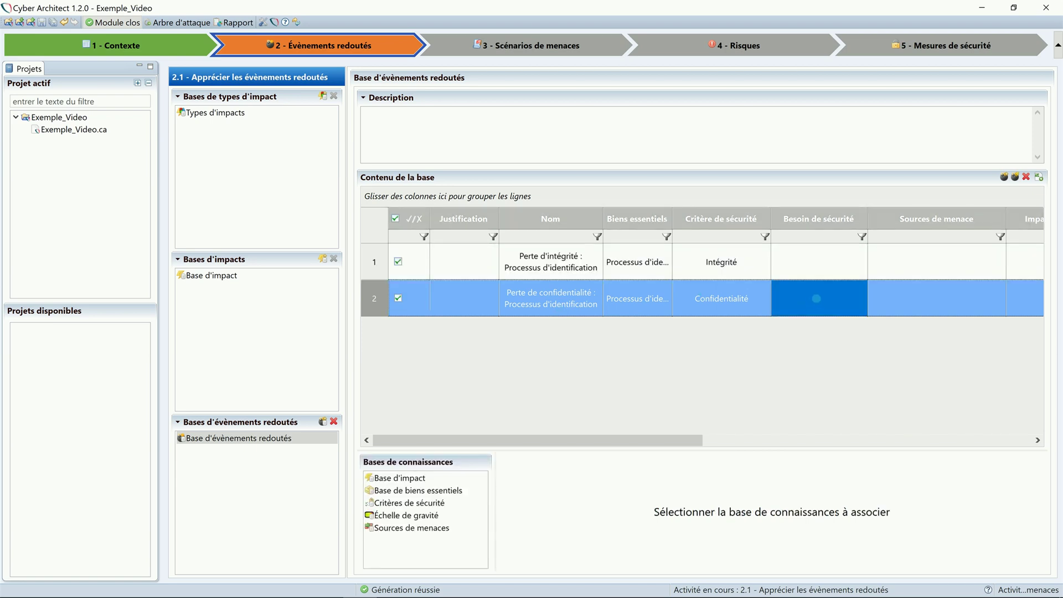
{"action": "left_click", "coordinate": [817, 299]}
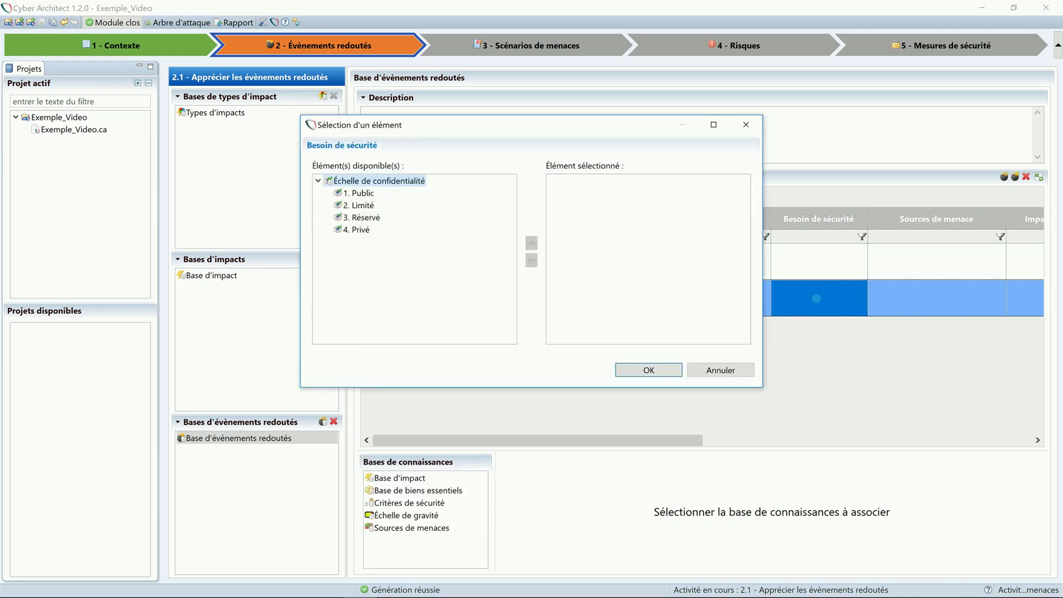
{"action": "left_click", "coordinate": [354, 229]}
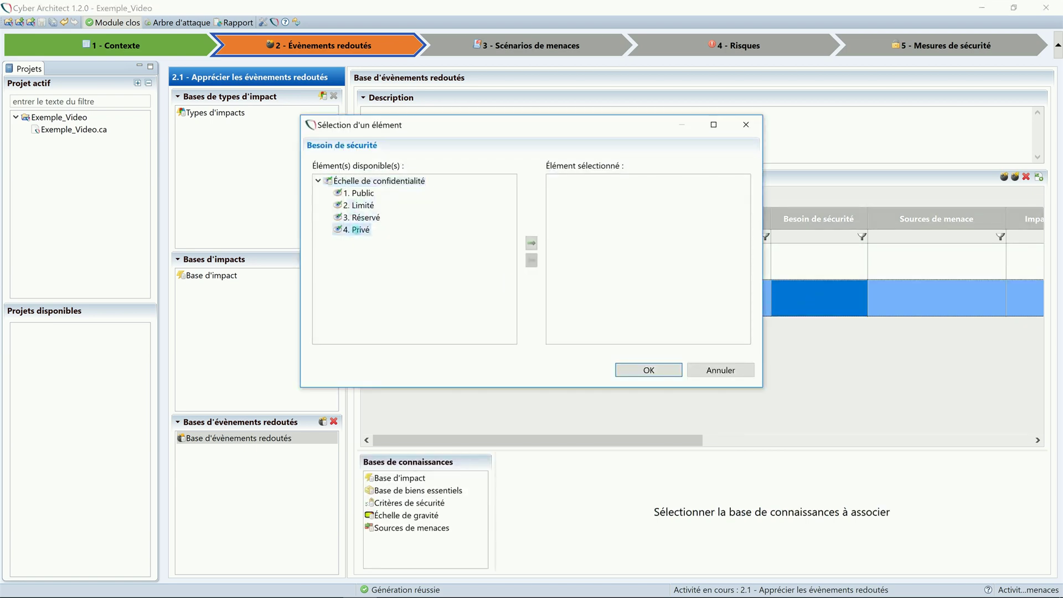
{"action": "left_click", "coordinate": [532, 243]}
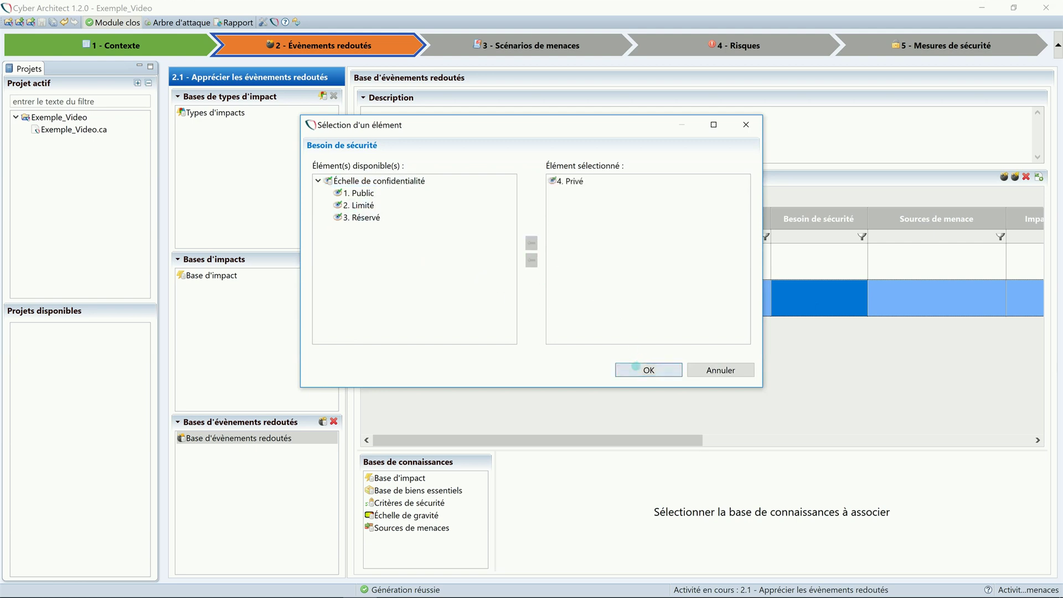
{"action": "left_click", "coordinate": [637, 368]}
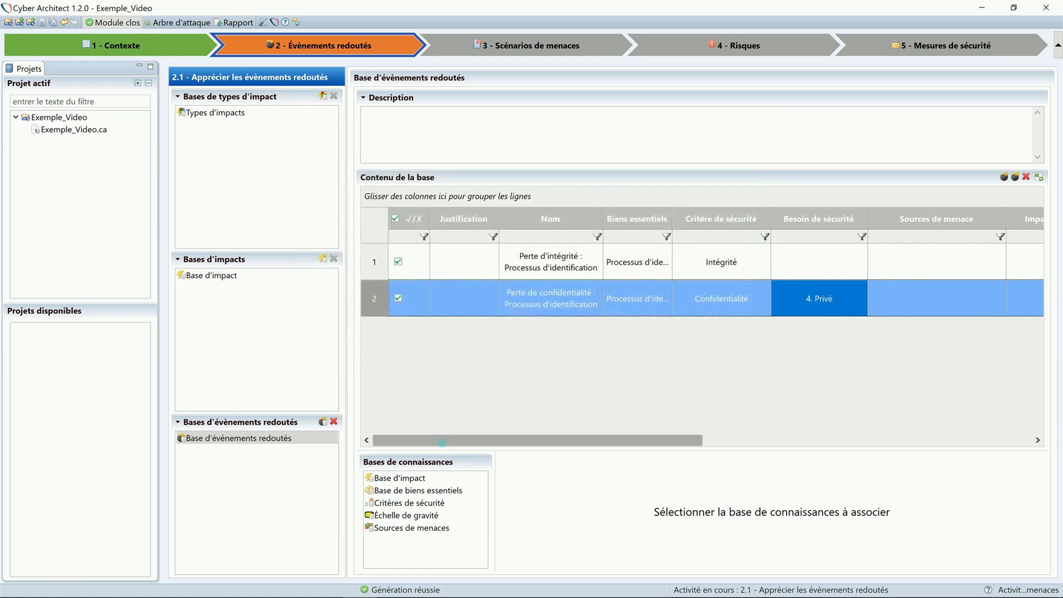
Associate the threat source "Personnes ou groupes de personnes mal intentionnées" and the impact Financier with the confidentiality-loss event.
{"action": "left_click", "coordinate": [398, 528]}
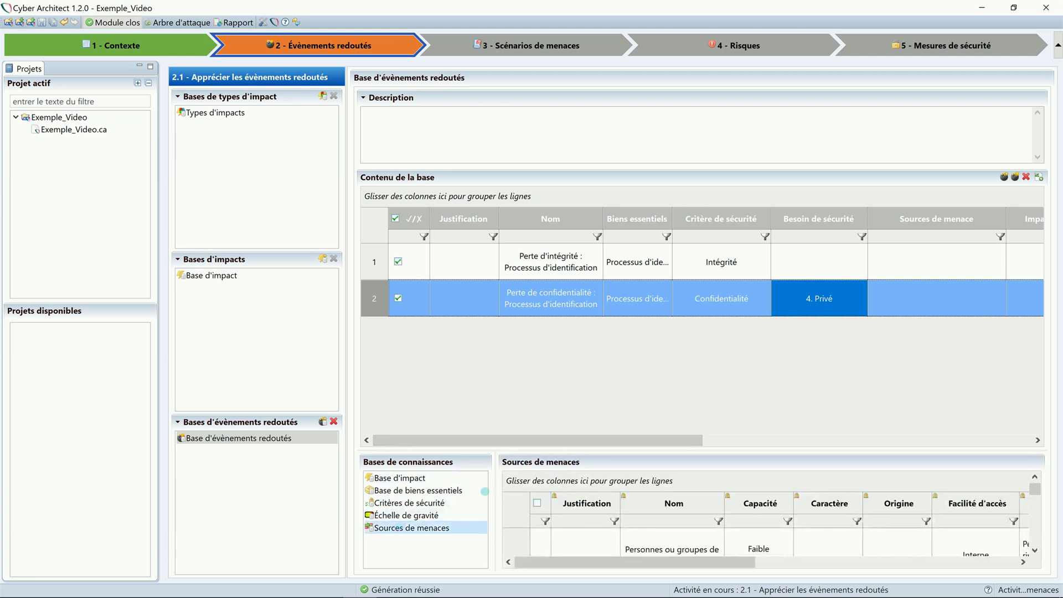
{"action": "left_click_drag", "start_coordinate": [500, 451], "coordinate": [503, 348]}
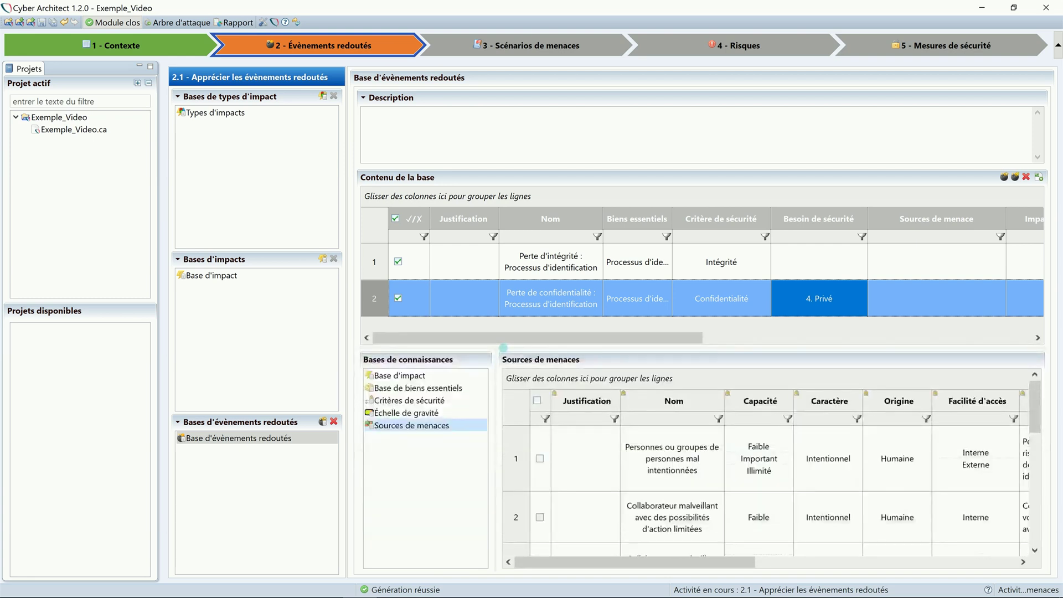
{"action": "left_click", "coordinate": [540, 458]}
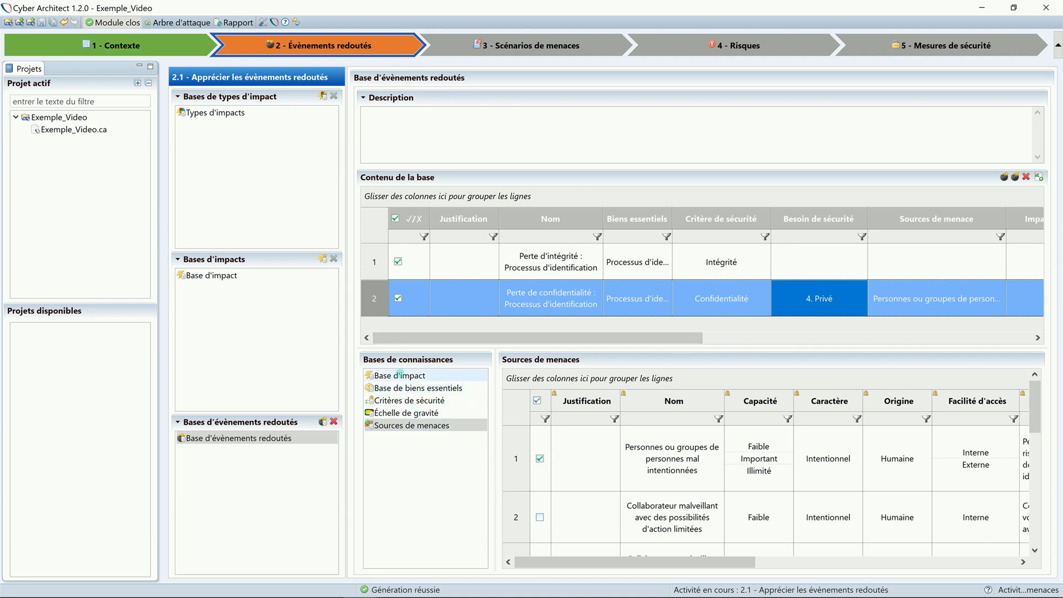
{"action": "left_click", "coordinate": [400, 376]}
{"action": "left_click", "coordinate": [540, 437]}
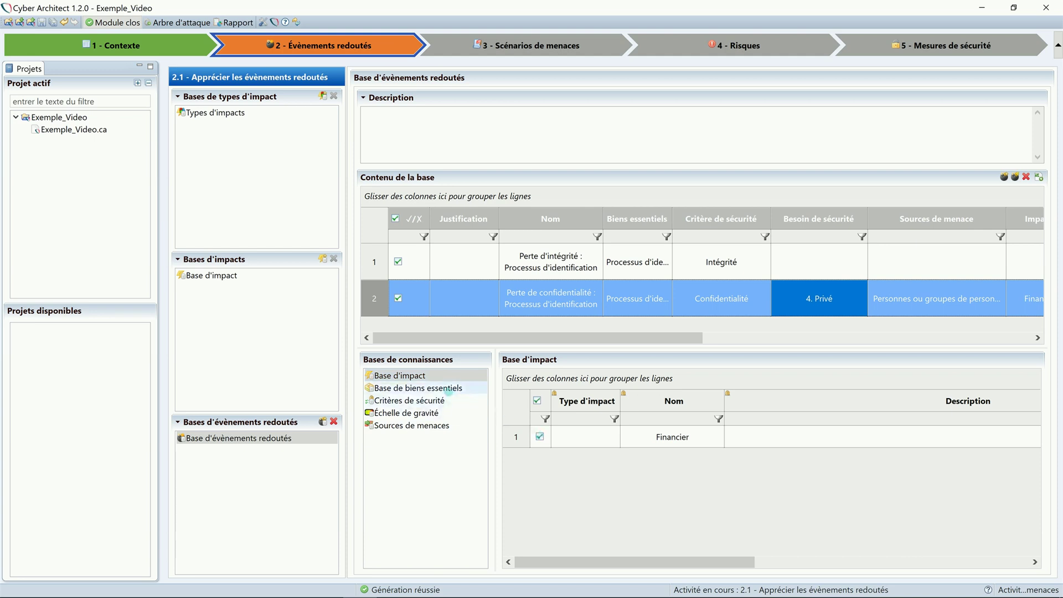
Set the gravity of the confidentiality-loss event to level 4, Critique.
{"action": "left_click_drag", "start_coordinate": [523, 338], "coordinate": [712, 338]}
{"action": "left_click", "coordinate": [382, 413]}
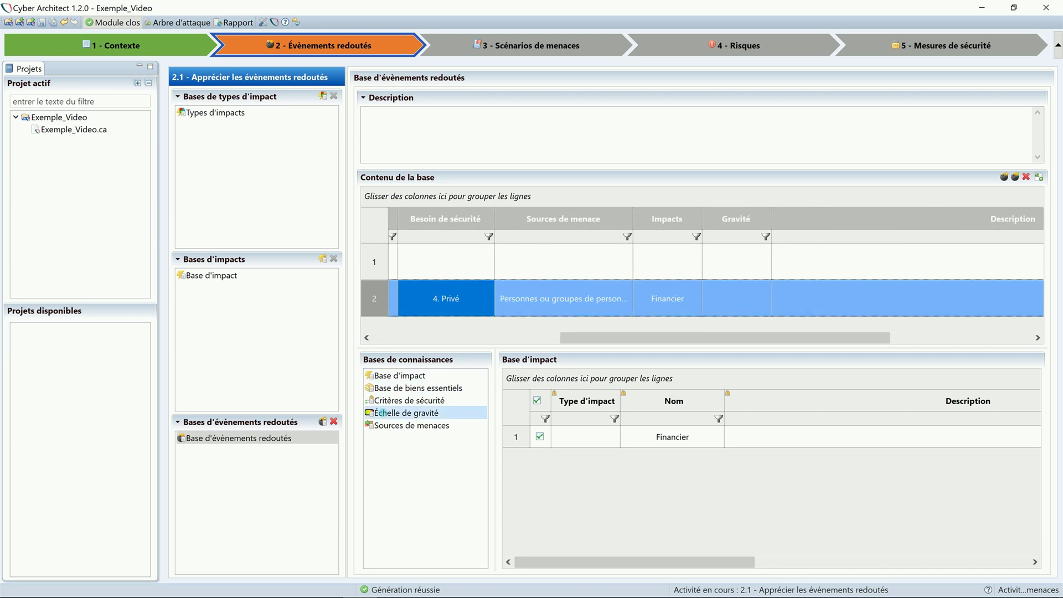
{"action": "left_click", "coordinate": [540, 503]}
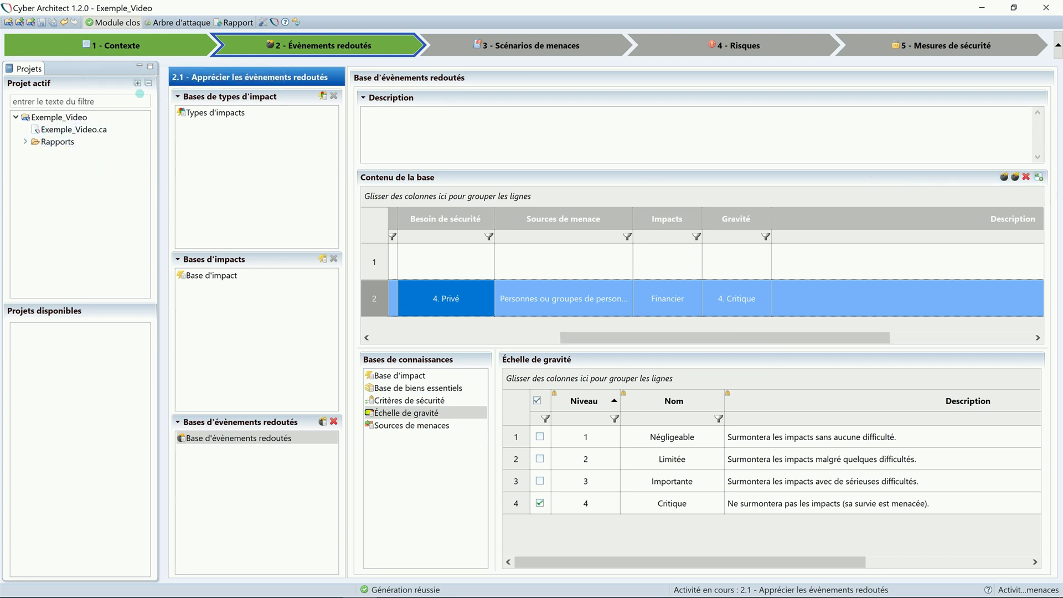
Minimize the project view, and rename the scenario in Base de scénarios de menace to "Menaces sur le PC entraînant une corruption".
{"action": "left_click", "coordinate": [138, 83]}
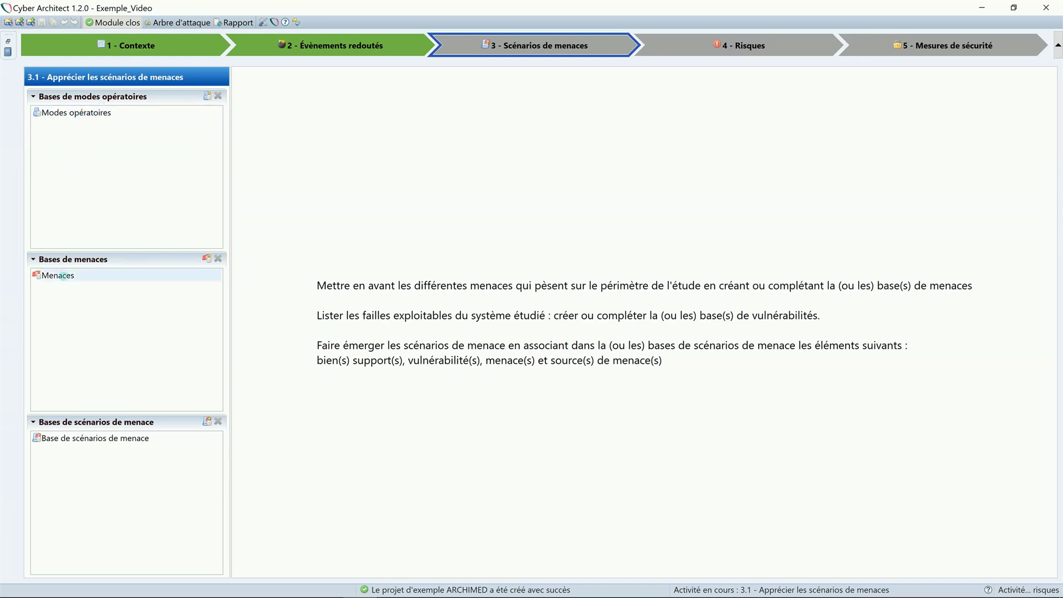
{"action": "left_click", "coordinate": [79, 438]}
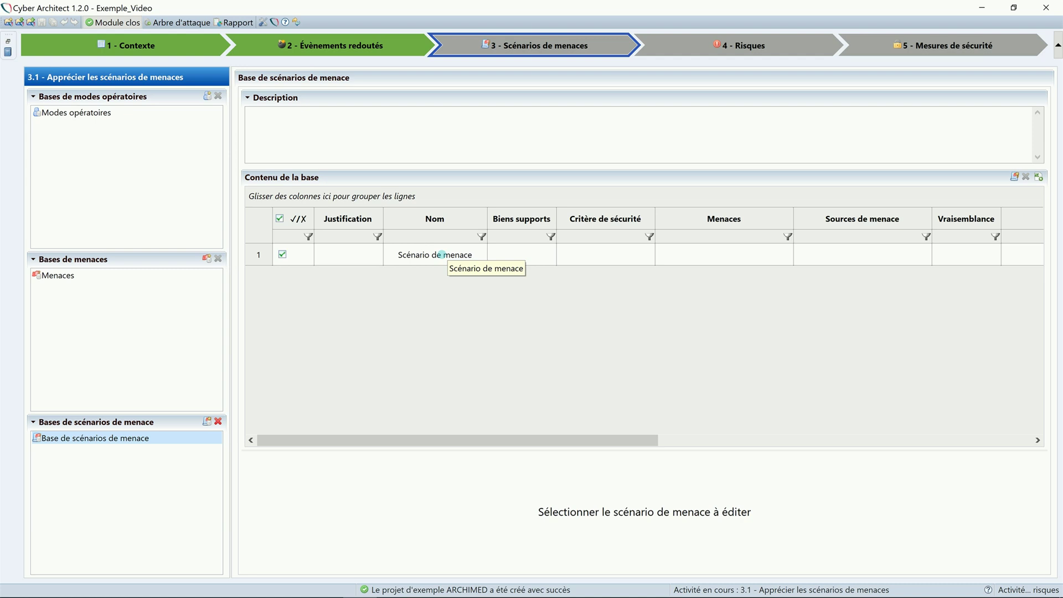
{"action": "double_click", "coordinate": [442, 255]}
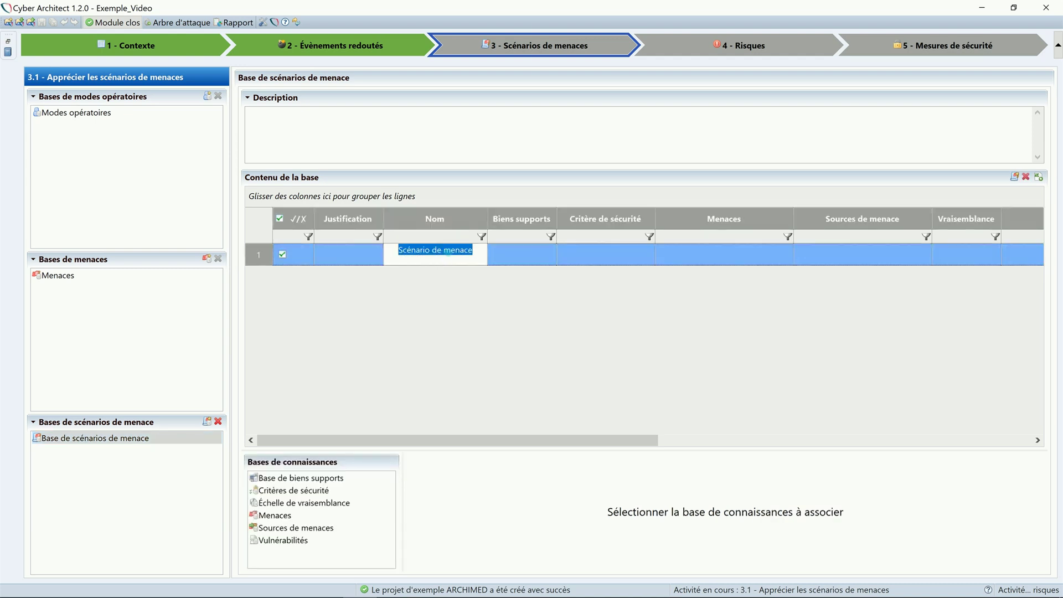
{"action": "type", "text": "Menaces sur le PC entraînant une corruption"}
{"action": "left_click", "coordinate": [515, 262]}
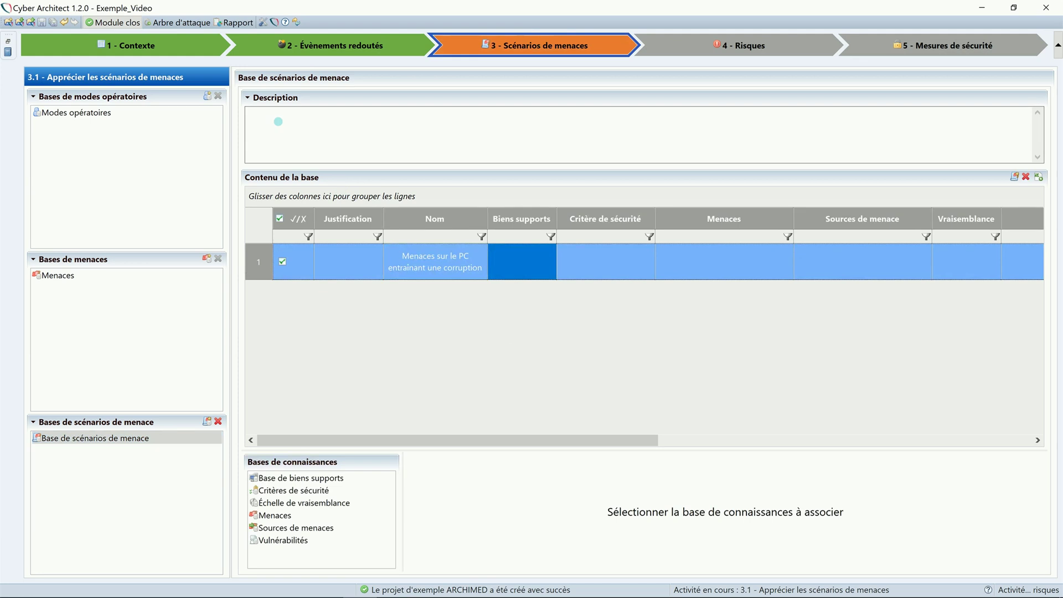
Collapse the base's description, and assign PC as the supporting asset of the threat scenario.
{"action": "left_click", "coordinate": [274, 98]}
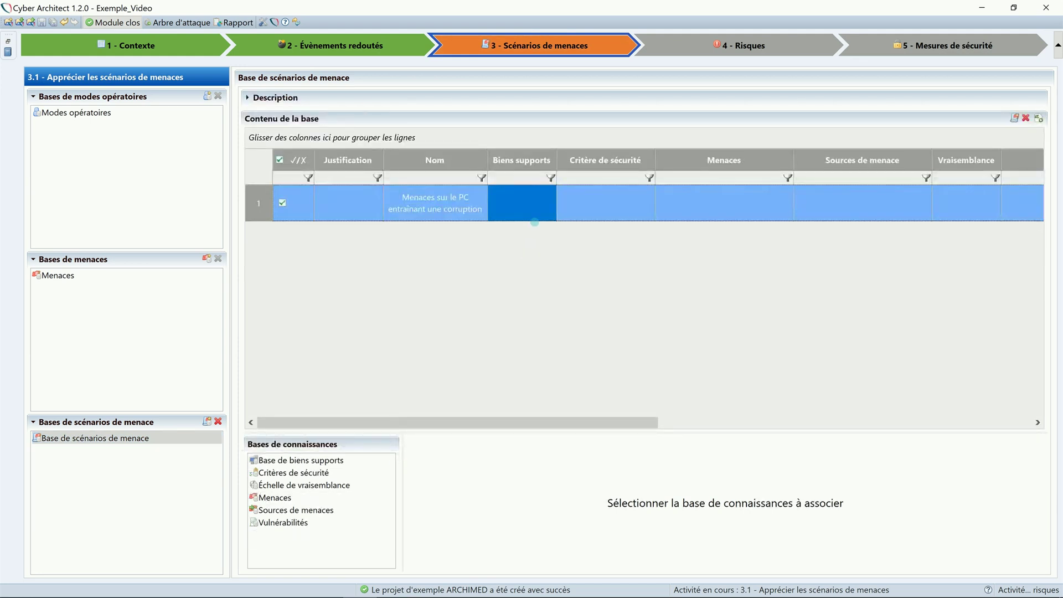
{"action": "double_click", "coordinate": [525, 204]}
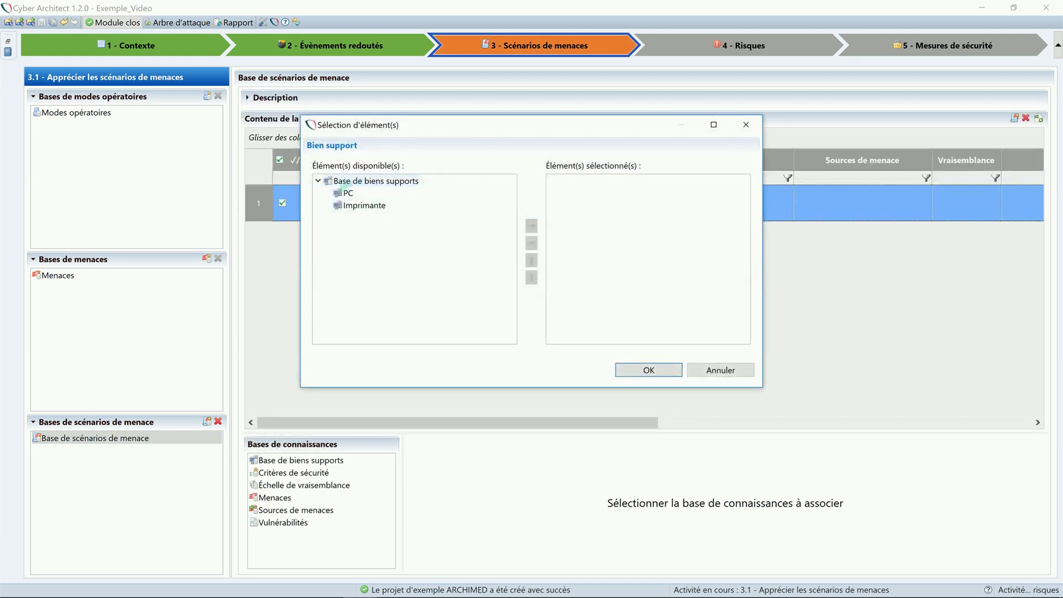
{"action": "double_click", "coordinate": [348, 193]}
{"action": "left_click", "coordinate": [649, 370]}
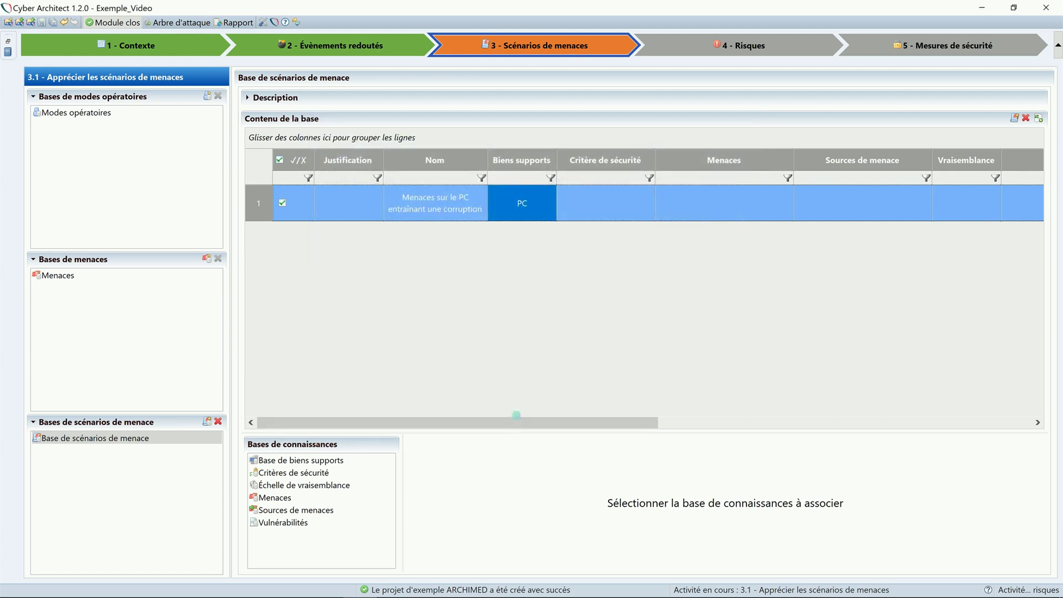
Assign the Confidentialité security criterion and the likelihood level 4, Maximale, to the threat scenario.
{"action": "left_click_drag", "start_coordinate": [517, 430], "coordinate": [516, 292]}
{"action": "left_click", "coordinate": [333, 334]}
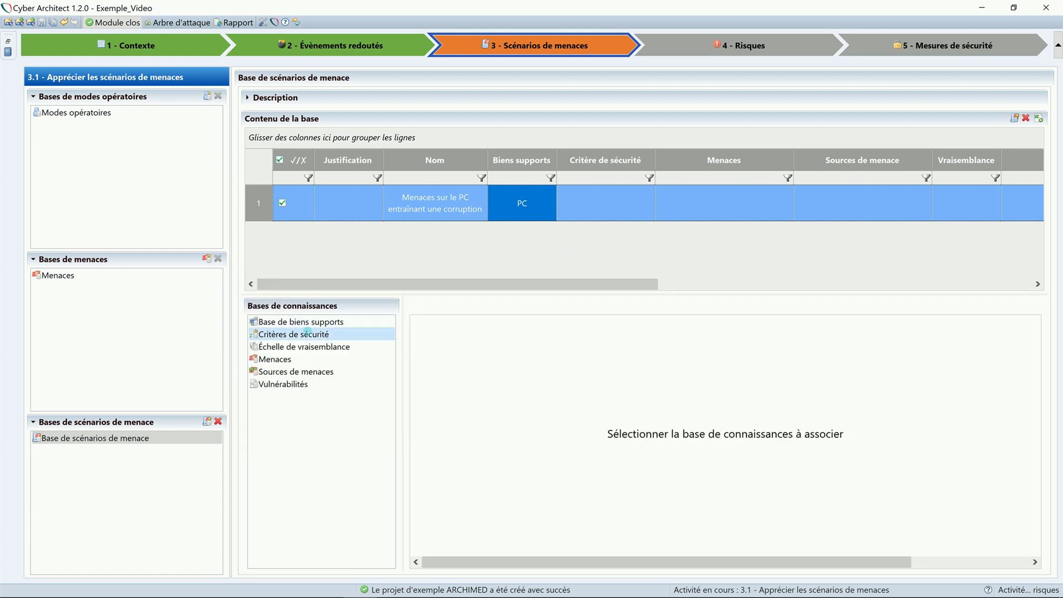
{"action": "left_click", "coordinate": [448, 427]}
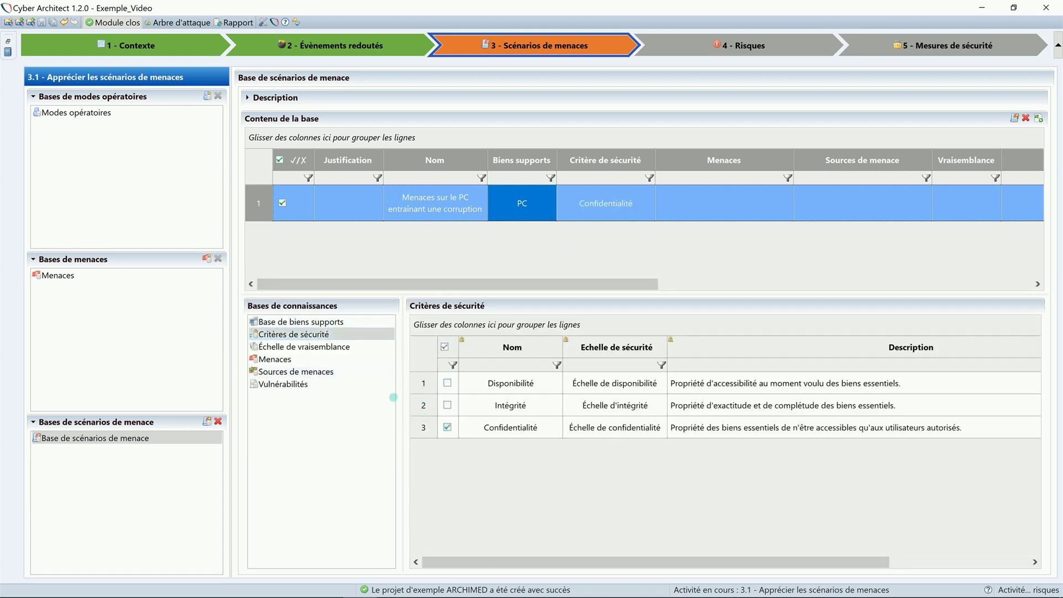
{"action": "left_click", "coordinate": [320, 347]}
{"action": "left_click", "coordinate": [447, 448]}
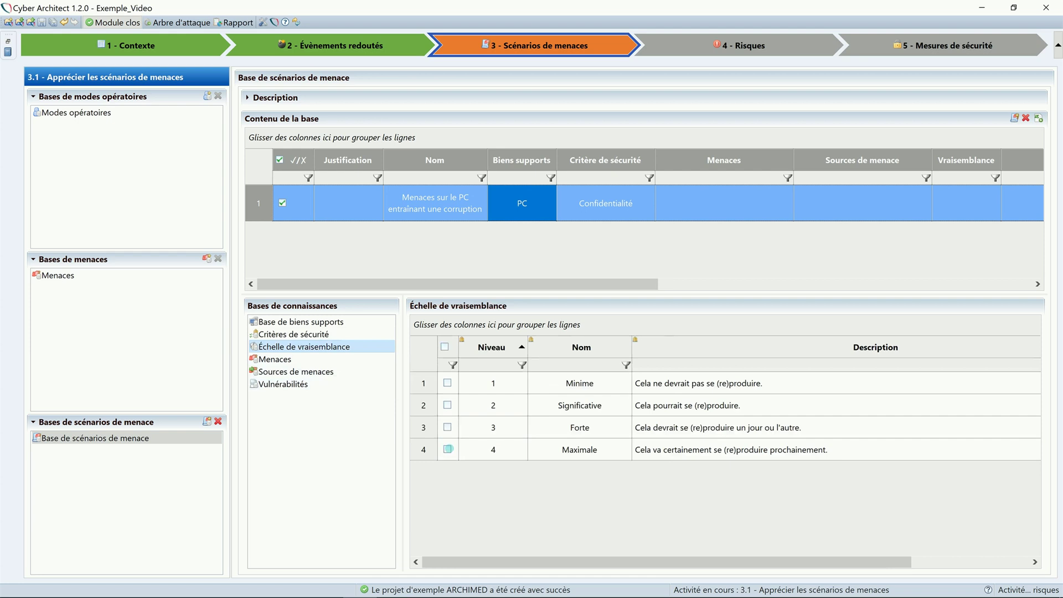
Associate threats M1 and M2 with the PC threat scenario.
{"action": "left_click", "coordinate": [284, 359]}
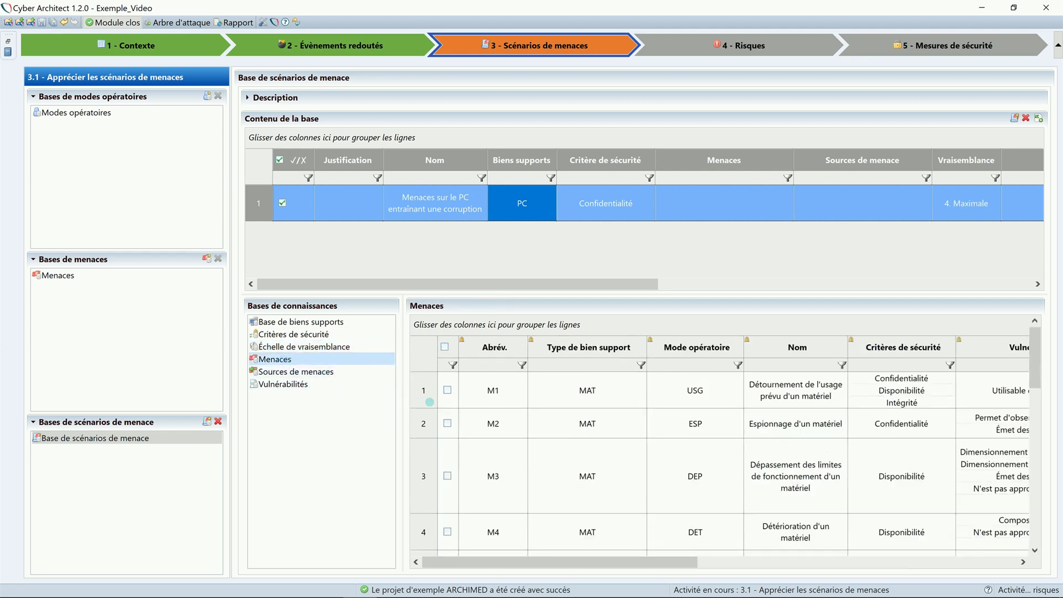
{"action": "left_click", "coordinate": [448, 390]}
{"action": "left_click", "coordinate": [447, 424]}
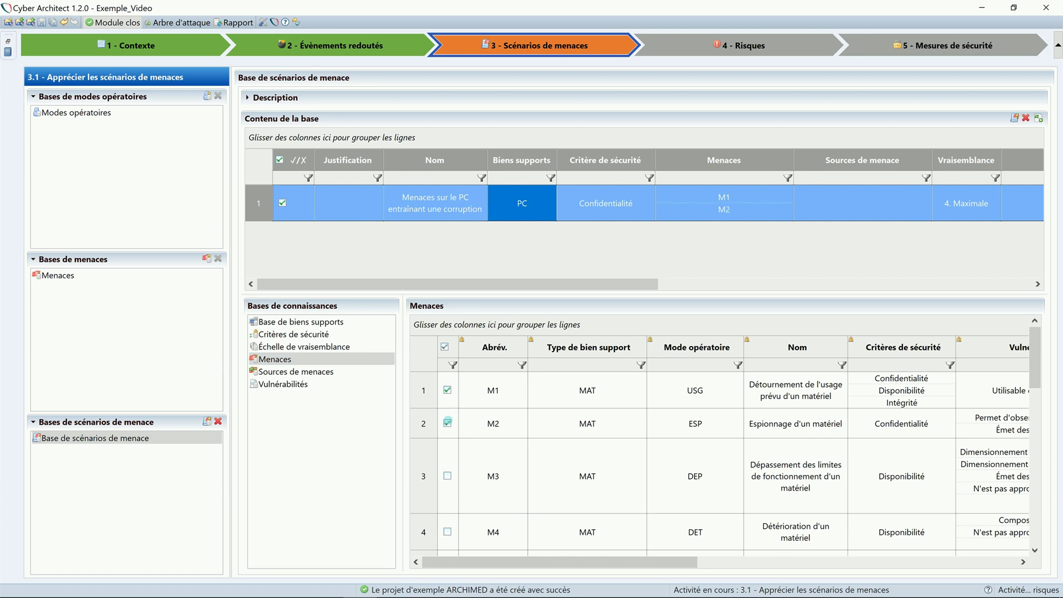
Associate the source "Personnes ou groupes de personnes mal intentionnées" and the vulnerability "Utilisable en dehors de l'usage prévu" with the threat scenario.
{"action": "left_click", "coordinate": [300, 371]}
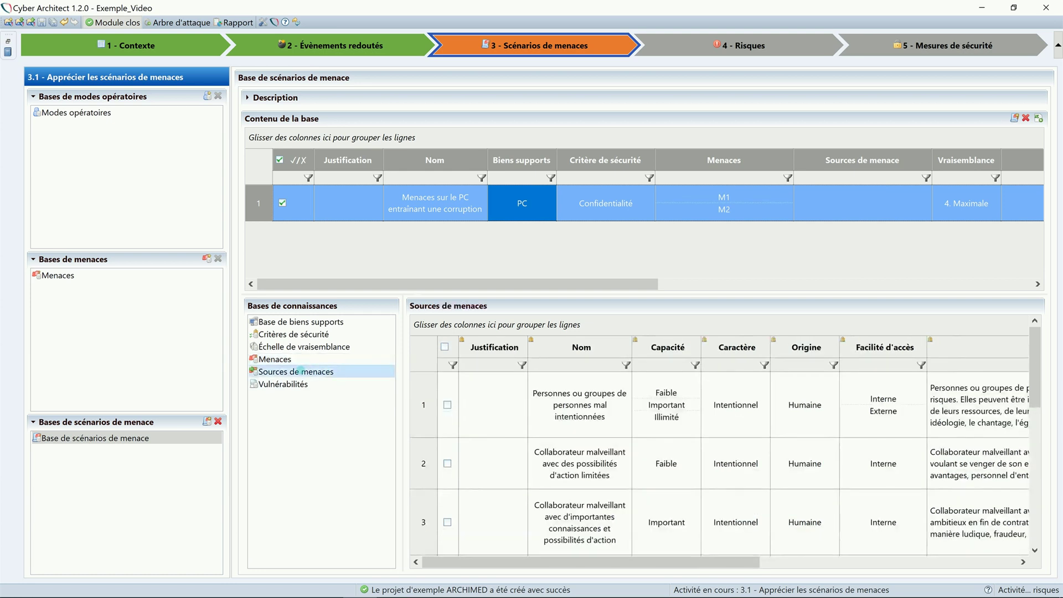
{"action": "left_click", "coordinate": [448, 404]}
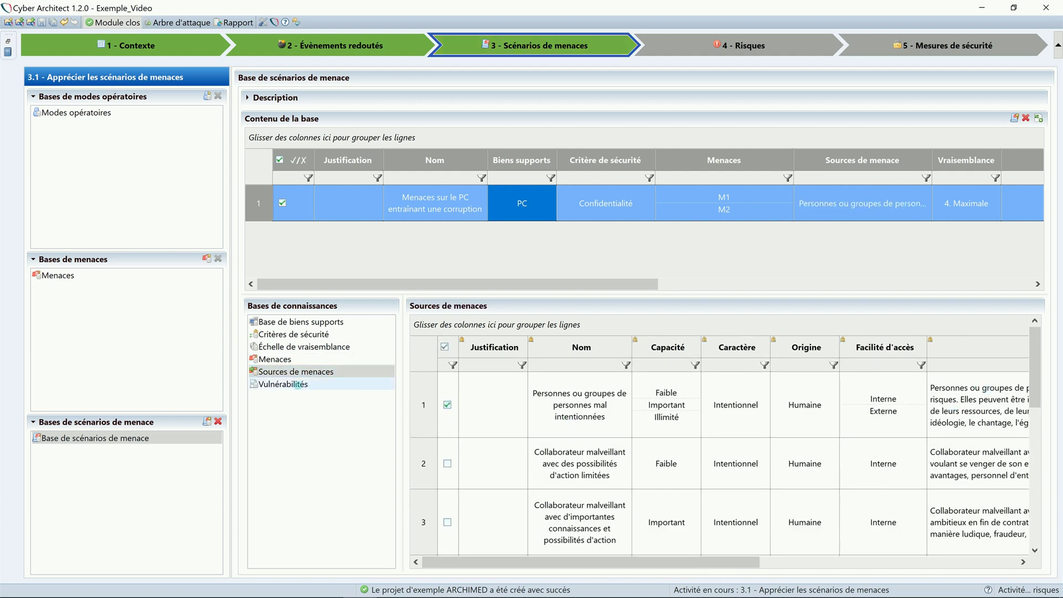
{"action": "left_click", "coordinate": [298, 384]}
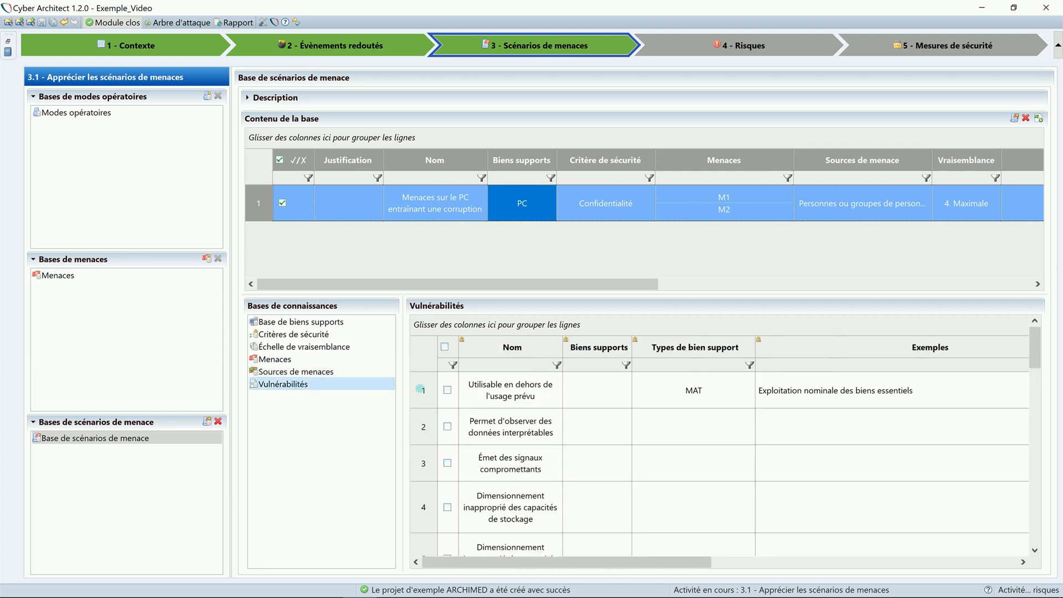
{"action": "left_click", "coordinate": [448, 391]}
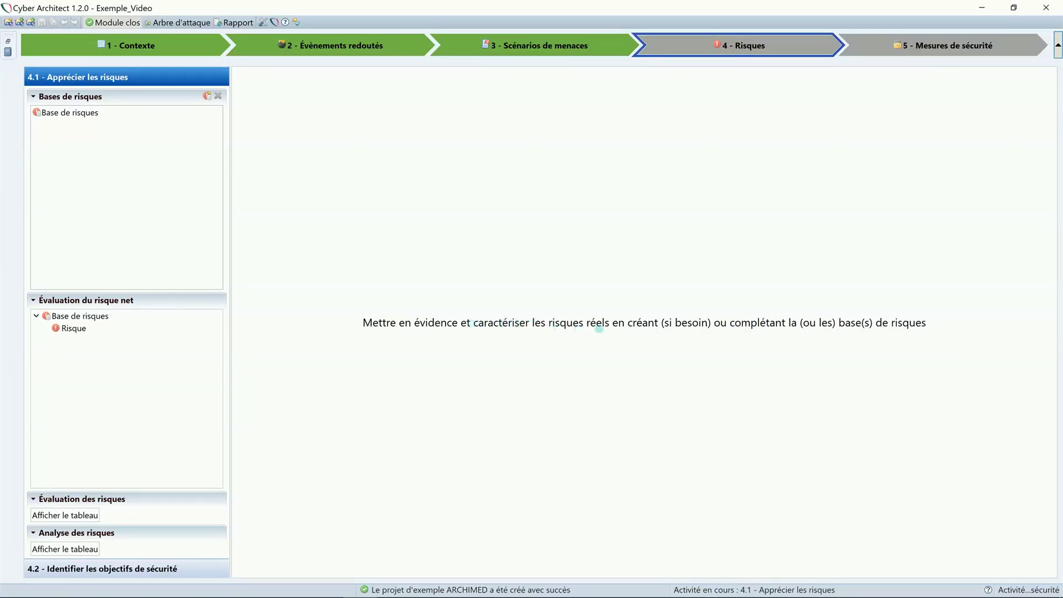
In the risk base, associate the feared event "Perte de confidentialité : Processus d'identification" with the risk.
{"action": "left_click", "coordinate": [76, 112]}
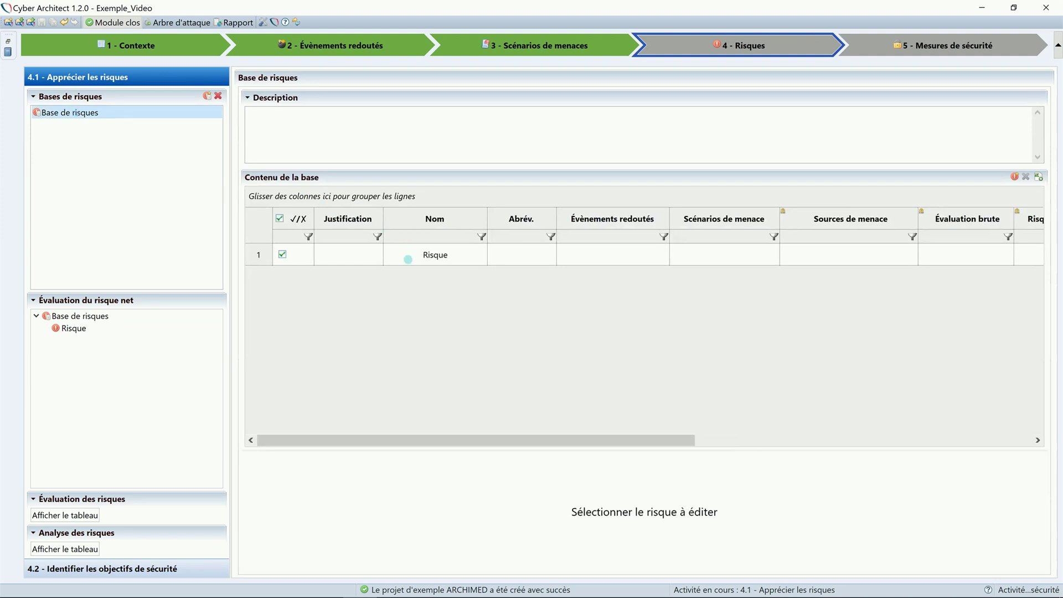
{"action": "left_click", "coordinate": [407, 258]}
{"action": "left_click", "coordinate": [328, 476]}
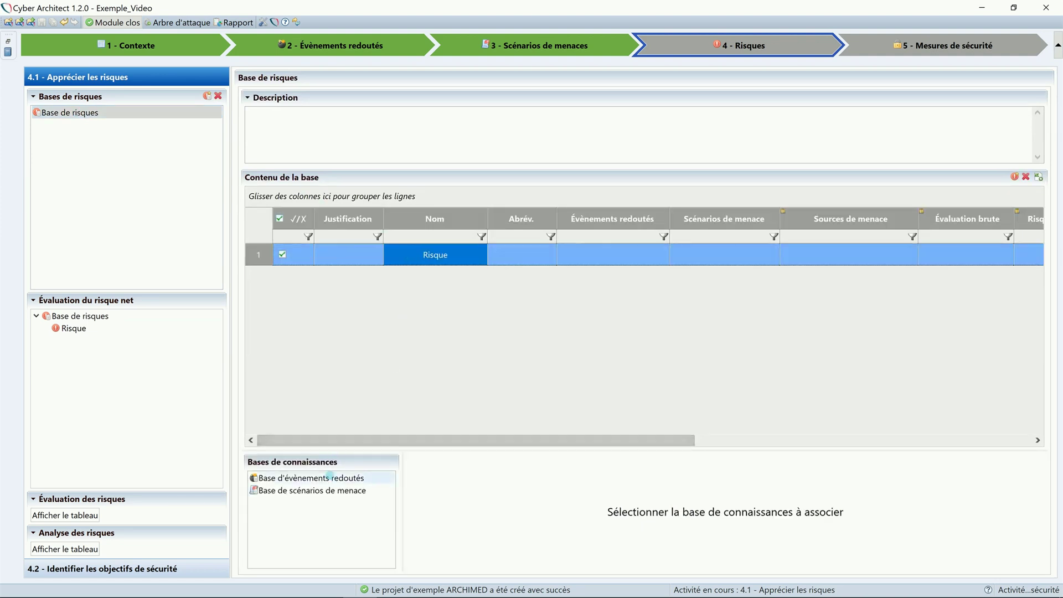
{"action": "left_click_drag", "start_coordinate": [439, 451], "coordinate": [468, 312]}
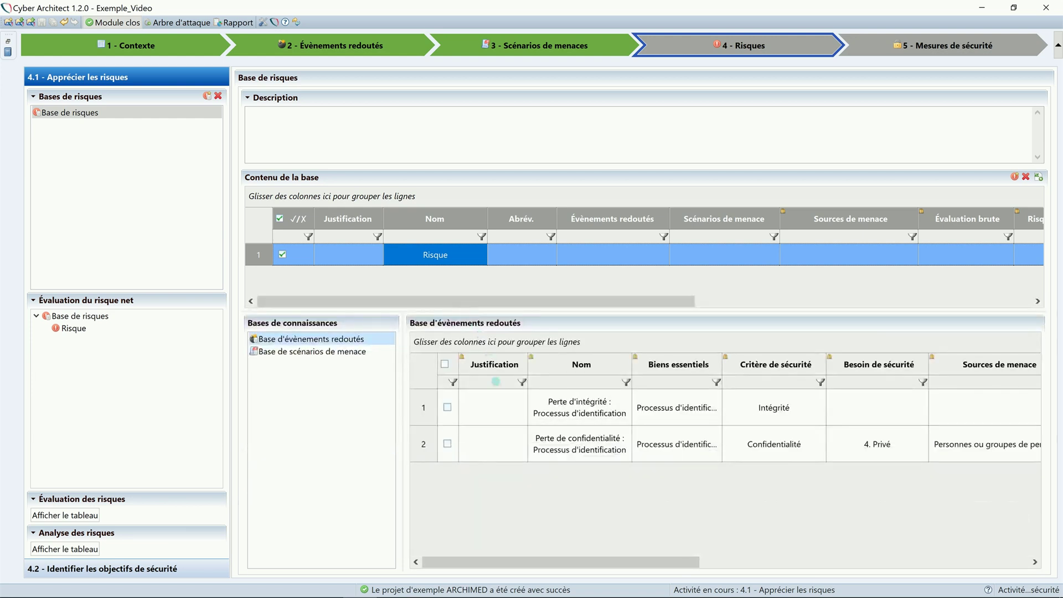
{"action": "left_click", "coordinate": [448, 443]}
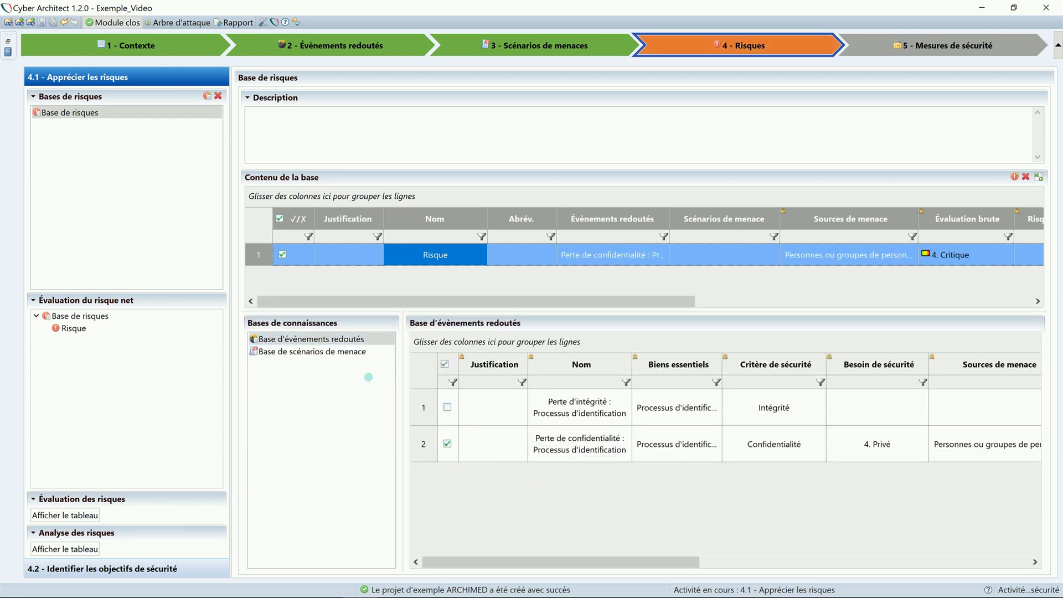
Associate the threat scenario "Menaces sur le PC entraînant une corruption" with the risk, and show its raw risk column in full.
{"action": "left_click", "coordinate": [338, 352]}
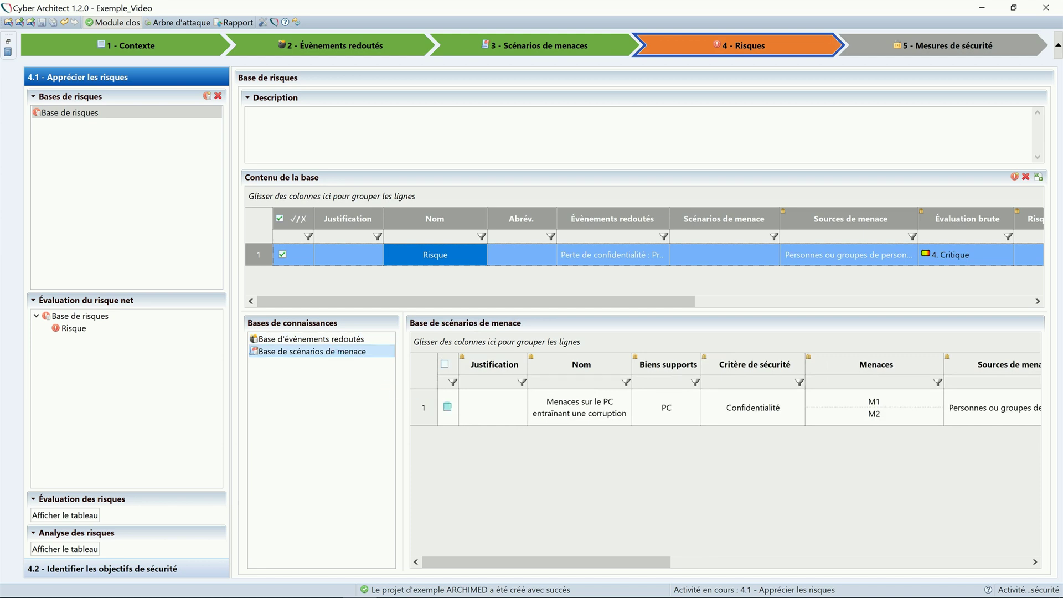
{"action": "left_click", "coordinate": [448, 407]}
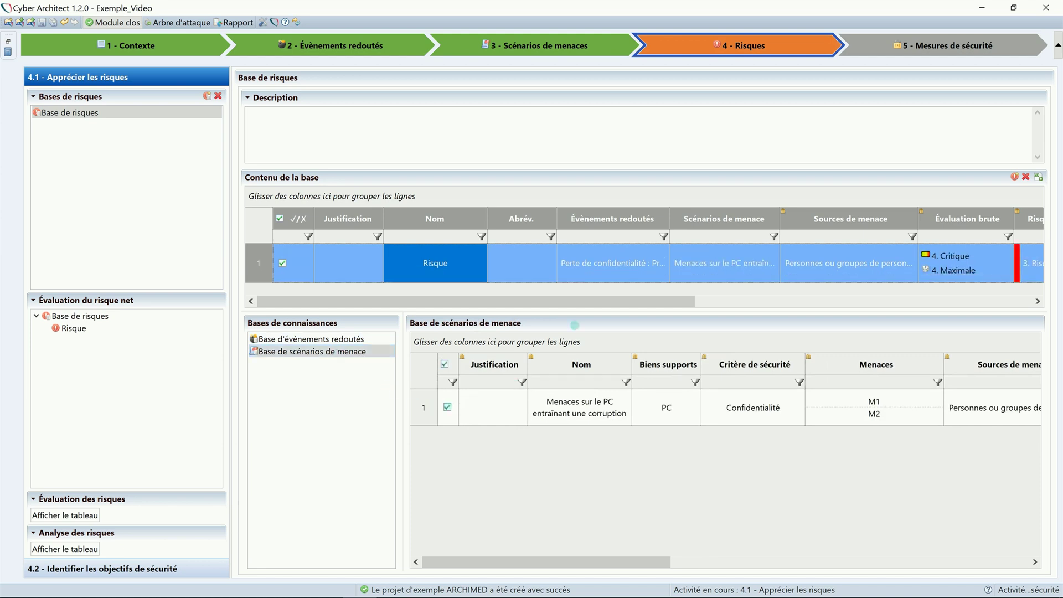
{"action": "left_click_drag", "start_coordinate": [581, 302], "coordinate": [790, 302]}
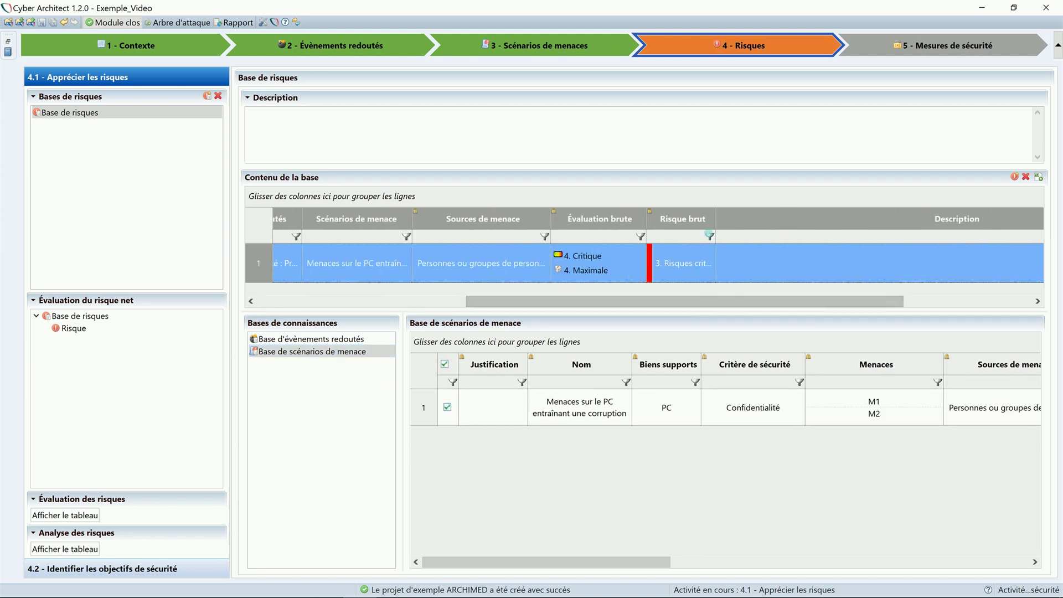
{"action": "left_click_drag", "start_coordinate": [754, 223], "coordinate": [756, 223]}
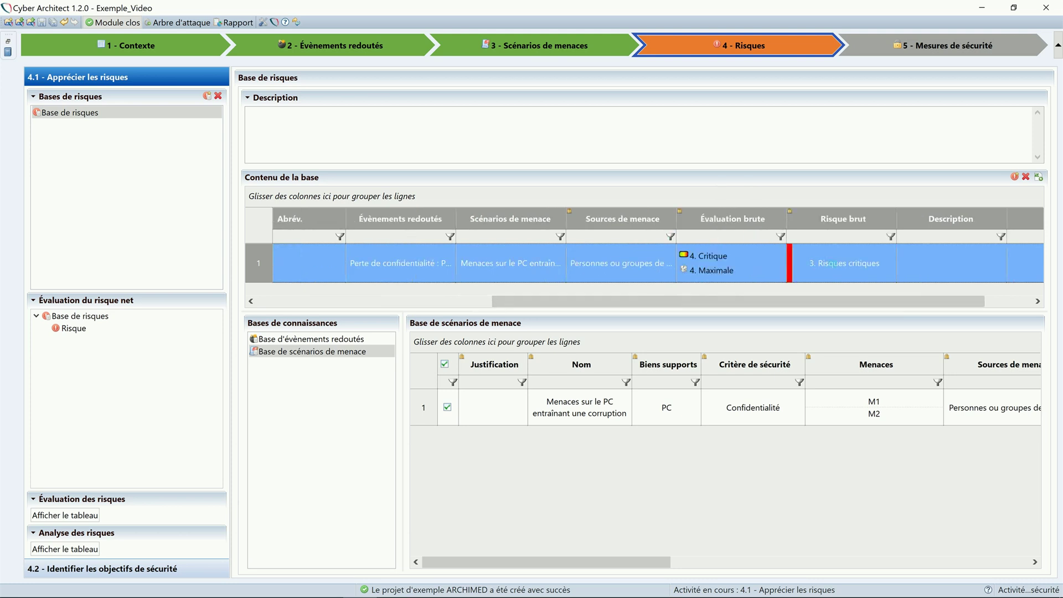
Add "Authentification d'une personne par certificat électronique" as a security measure already applied to the risk.
{"action": "left_click", "coordinate": [68, 329]}
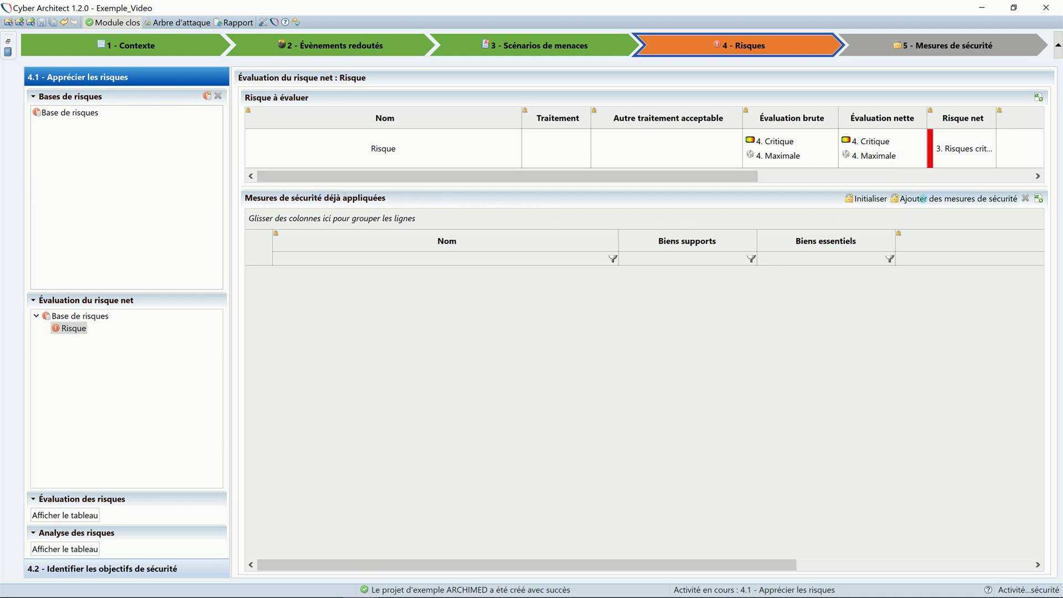
{"action": "left_click", "coordinate": [921, 198]}
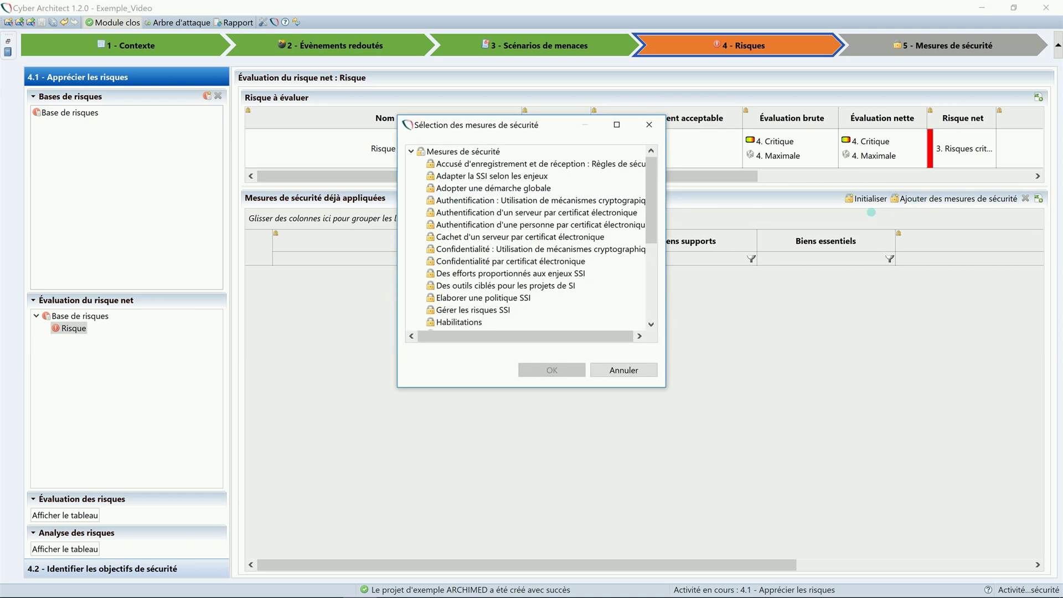
{"action": "left_click", "coordinate": [576, 225]}
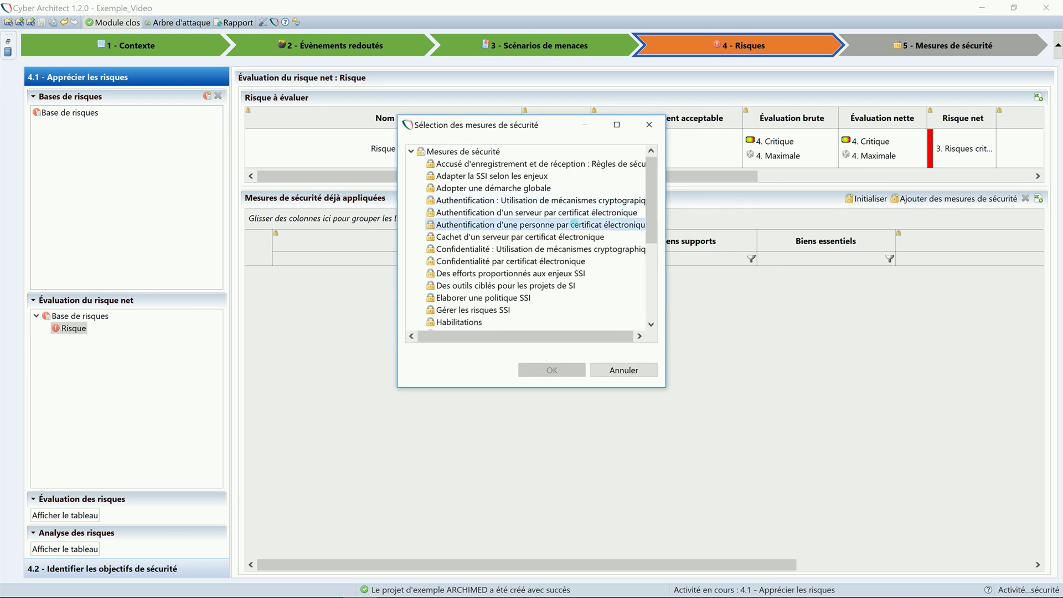
{"action": "left_click", "coordinate": [535, 369]}
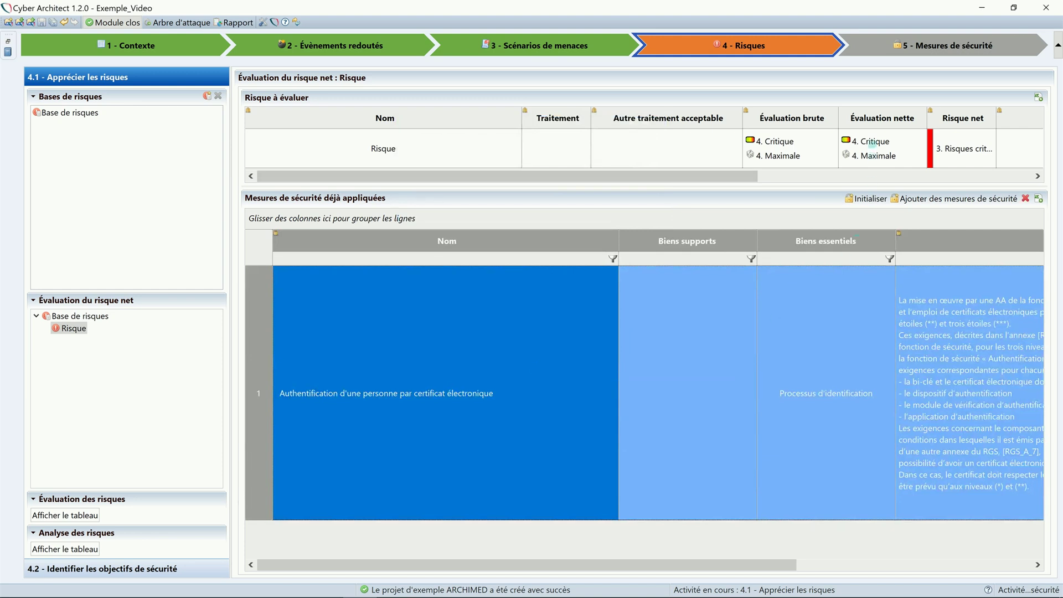
Set the likelihood in the risk's net evaluation to 3. Forte.
{"action": "double_click", "coordinate": [872, 143]}
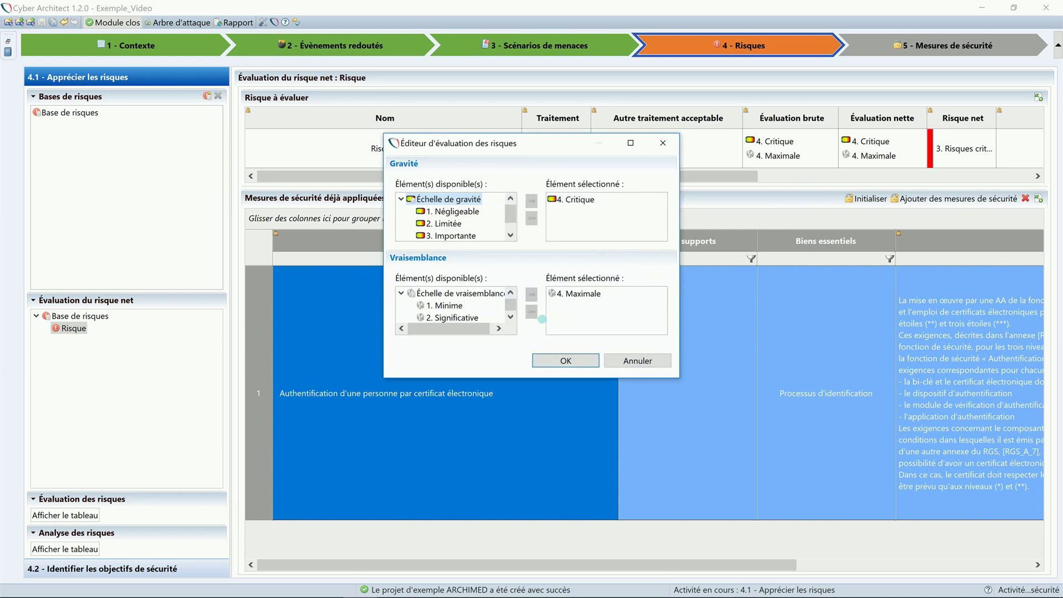
{"action": "left_click", "coordinate": [510, 316]}
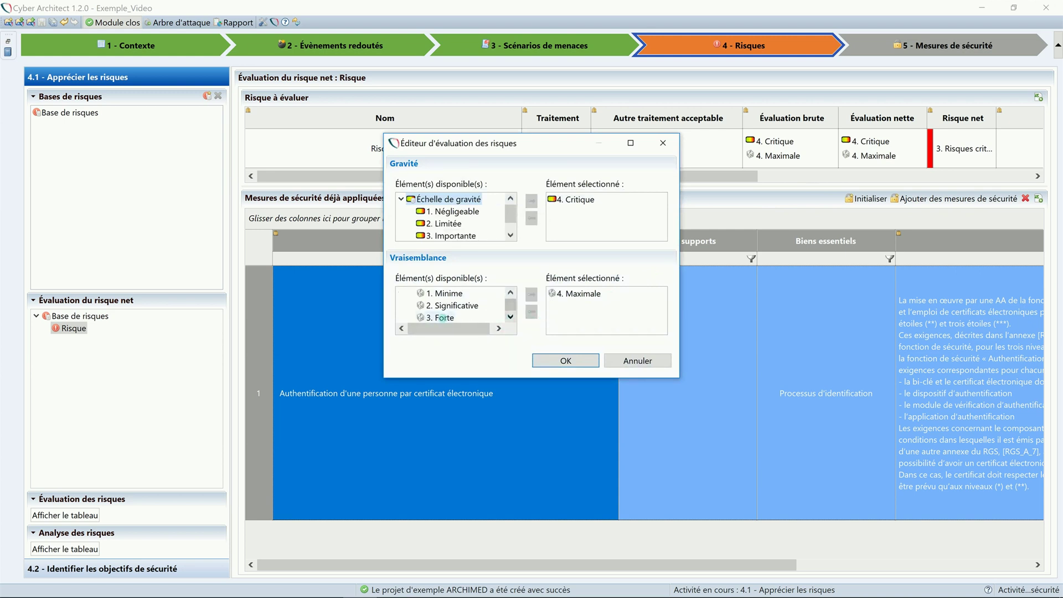
{"action": "double_click", "coordinate": [449, 317]}
{"action": "left_click", "coordinate": [549, 360]}
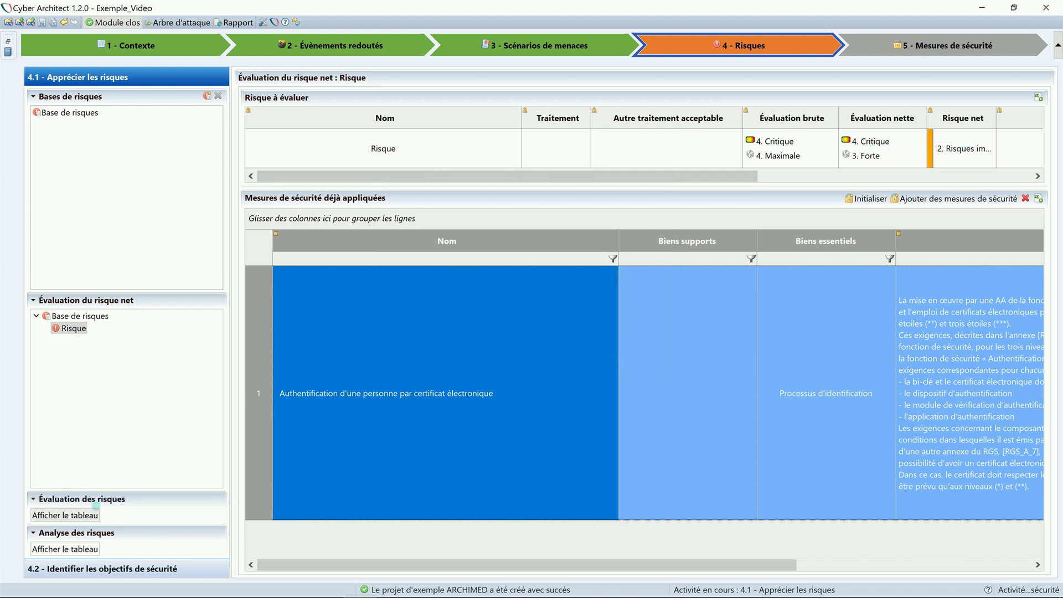
Display the risk evaluation table and the risk analysis table.
{"action": "left_click", "coordinate": [84, 514]}
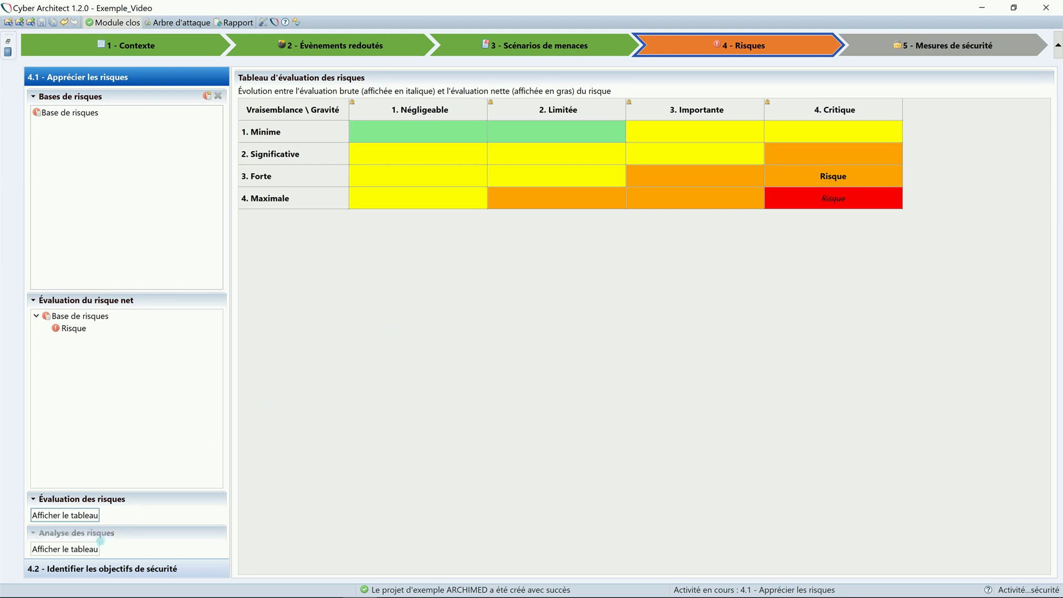
{"action": "left_click", "coordinate": [95, 549]}
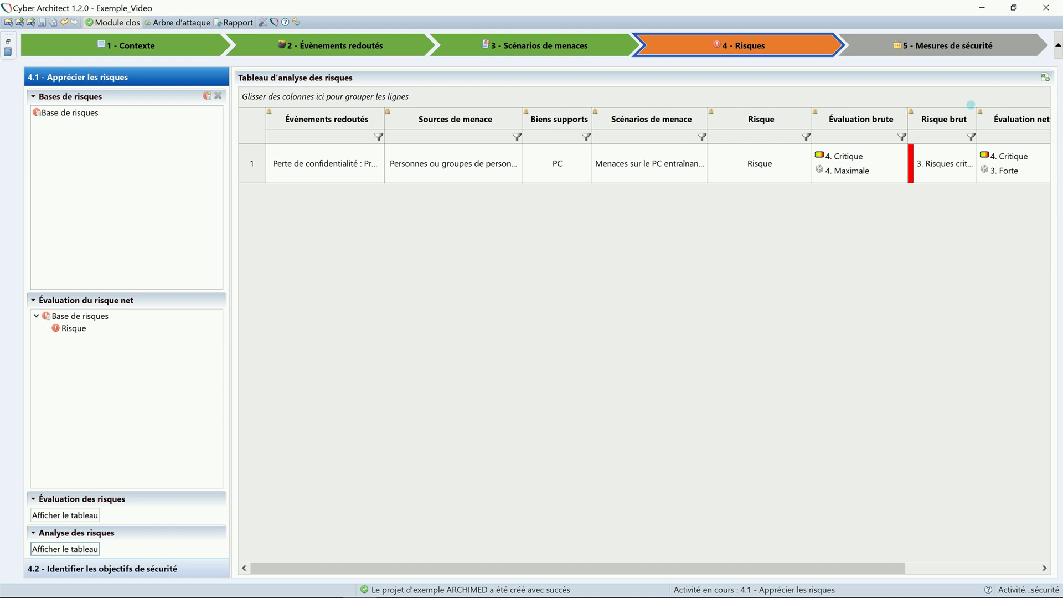
In the security measure objectives table, set the risk's treatment to Réduction and its other acceptable treatment to Transfert.
{"action": "left_click", "coordinate": [95, 567]}
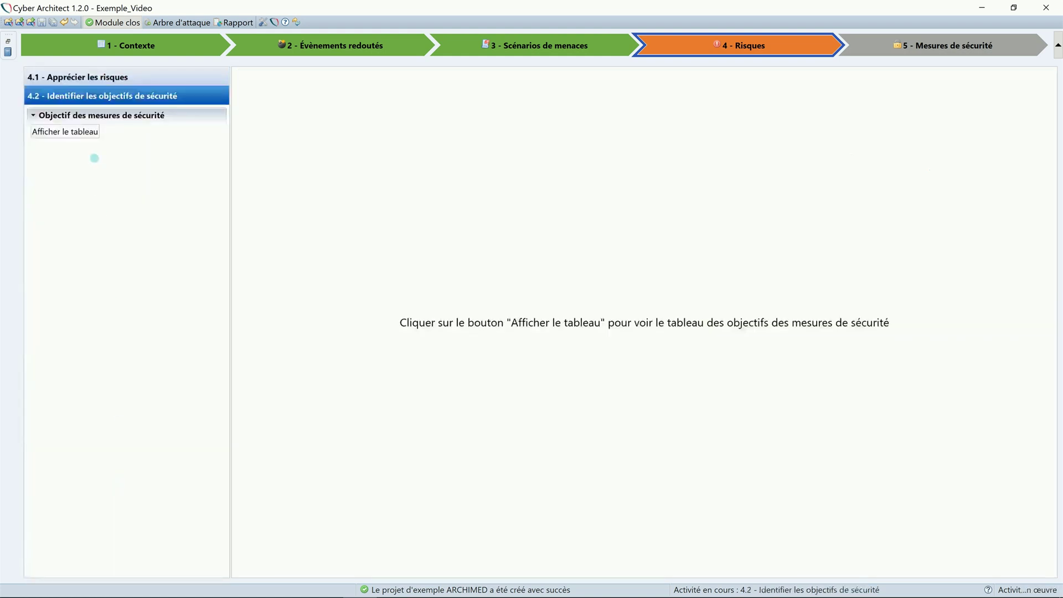
{"action": "left_click", "coordinate": [70, 132]}
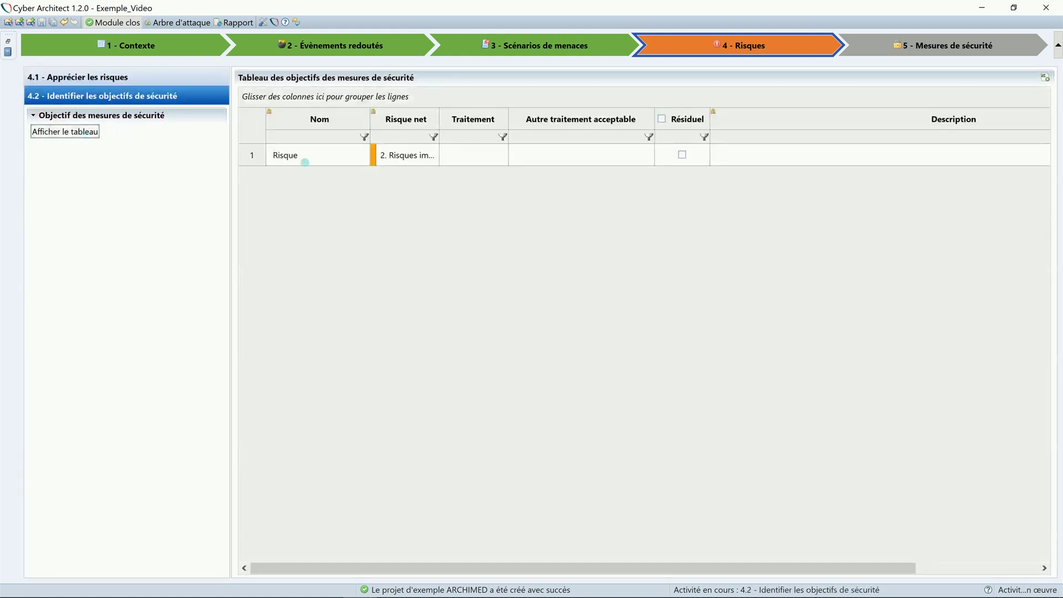
{"action": "left_click", "coordinate": [477, 154]}
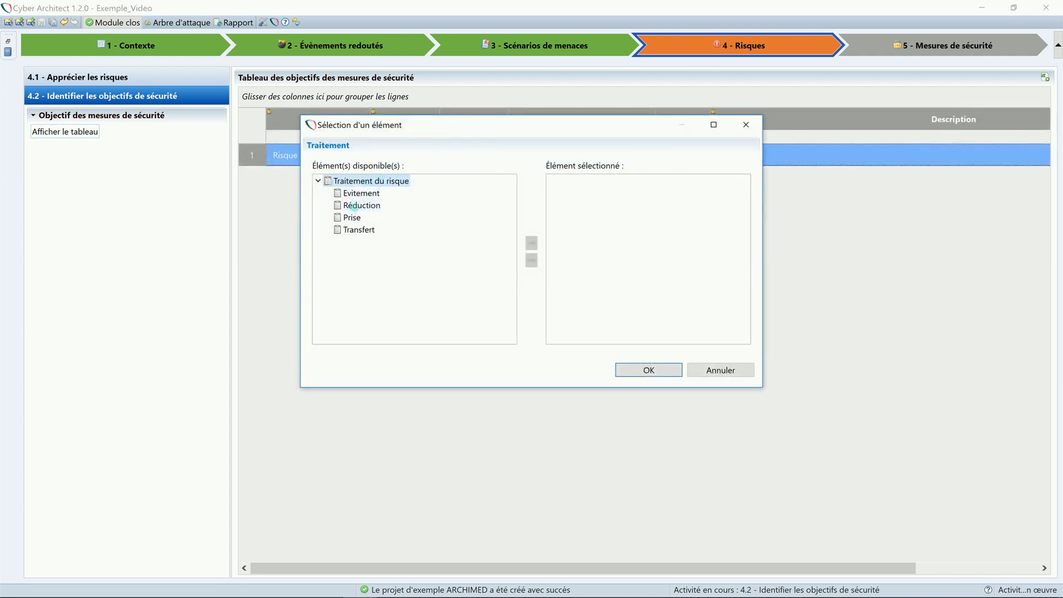
{"action": "double_click", "coordinate": [353, 206]}
{"action": "left_click", "coordinate": [629, 366]}
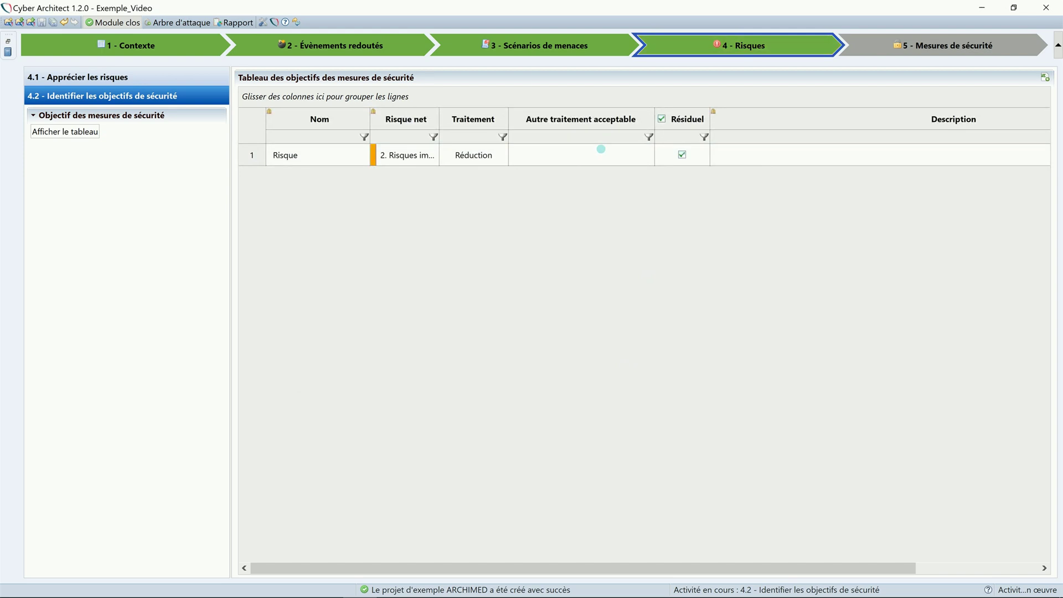
{"action": "left_click", "coordinate": [601, 149]}
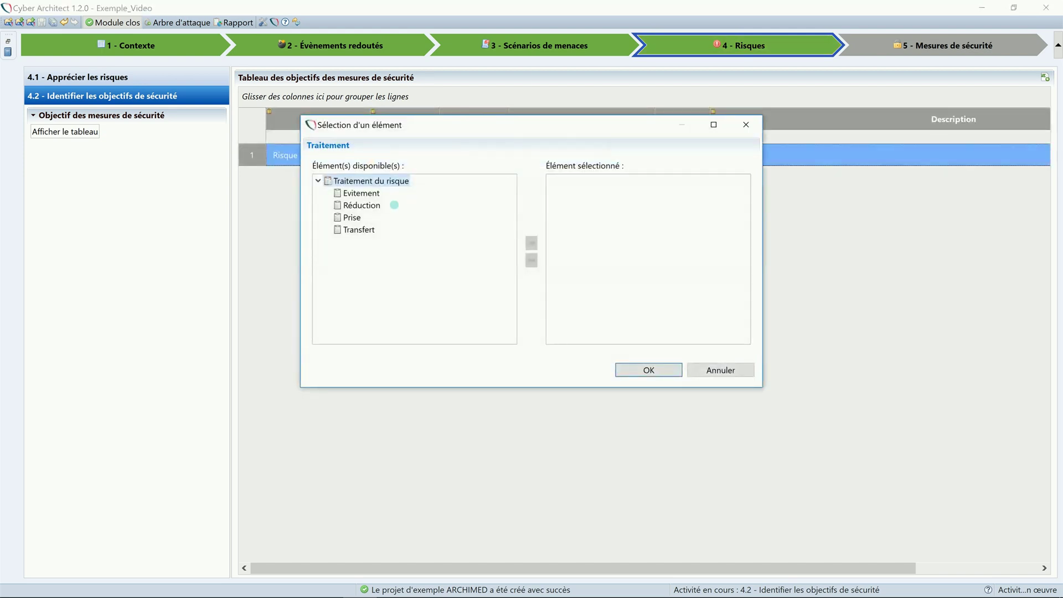
{"action": "double_click", "coordinate": [355, 229]}
{"action": "left_click", "coordinate": [628, 369]}
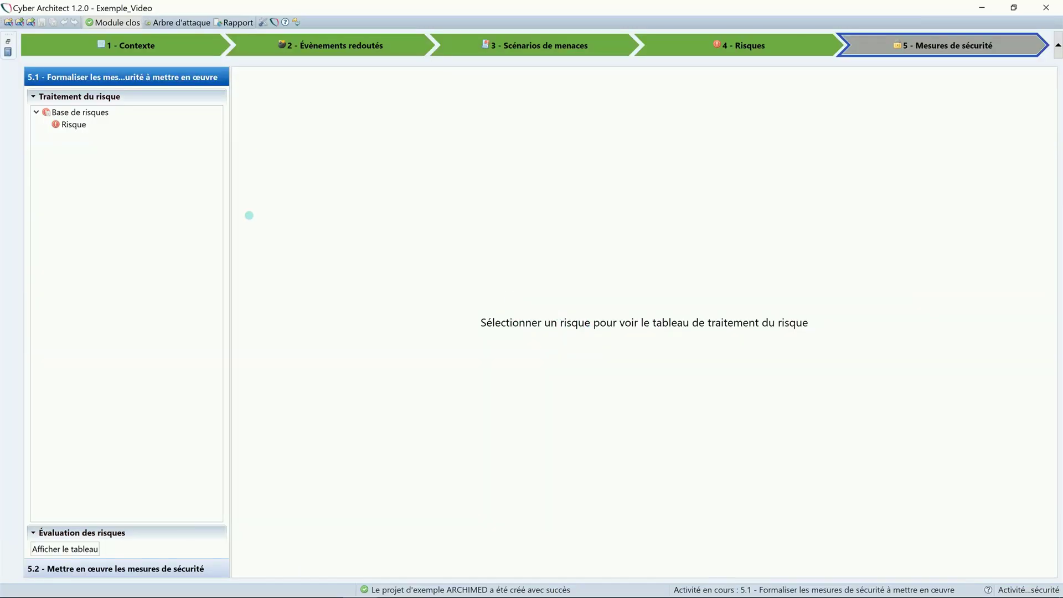
Treat the risk with the security measure "Utilisation des identifiants/mots de passe statiques".
{"action": "left_click", "coordinate": [67, 125]}
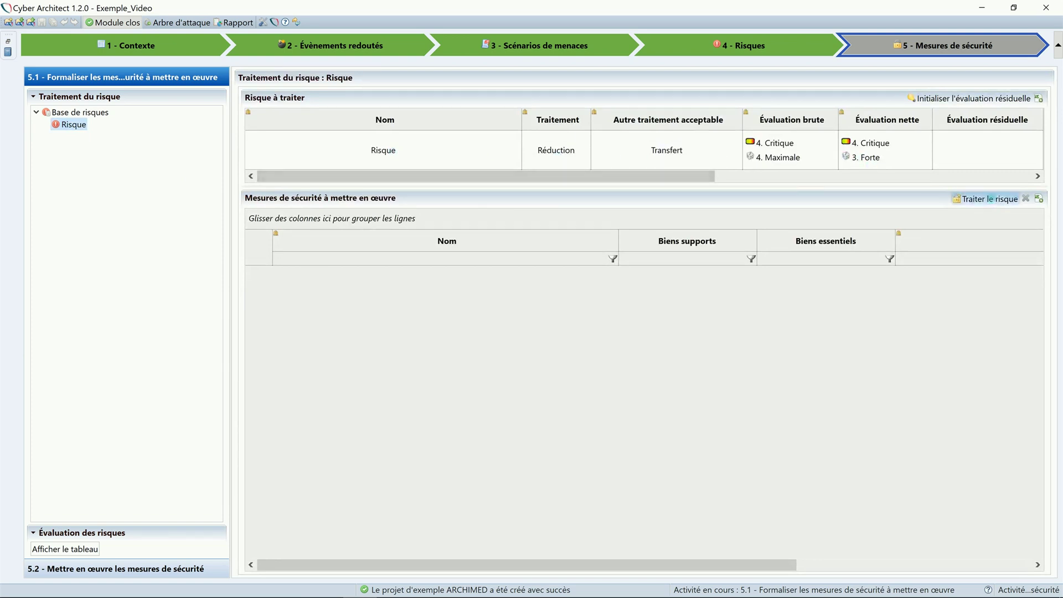
{"action": "left_click", "coordinate": [990, 199]}
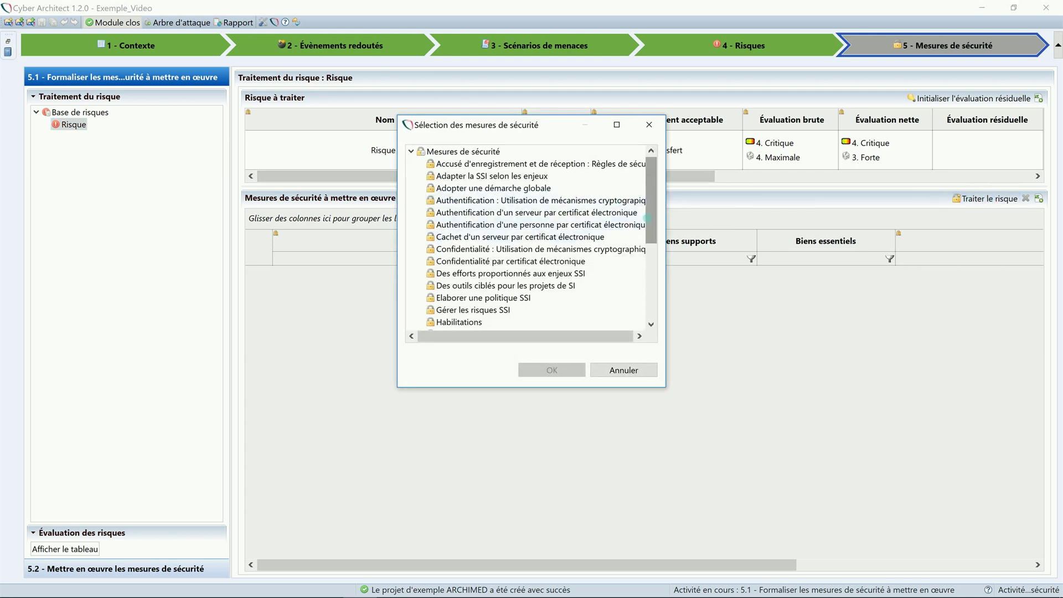
{"action": "left_click_drag", "start_coordinate": [648, 219], "coordinate": [648, 293]}
{"action": "left_click", "coordinate": [614, 299]}
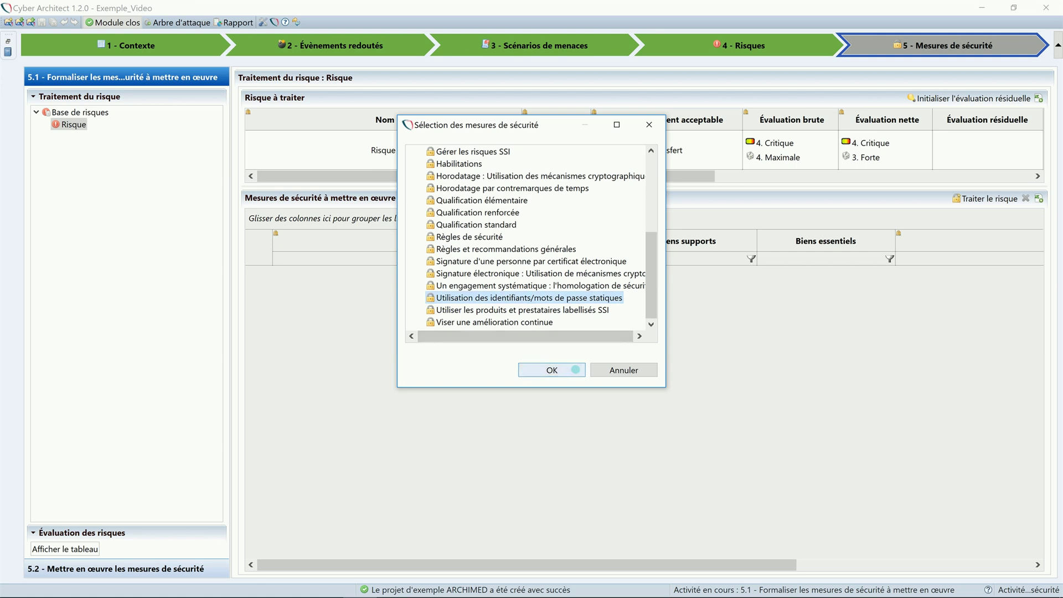
{"action": "left_click", "coordinate": [576, 369]}
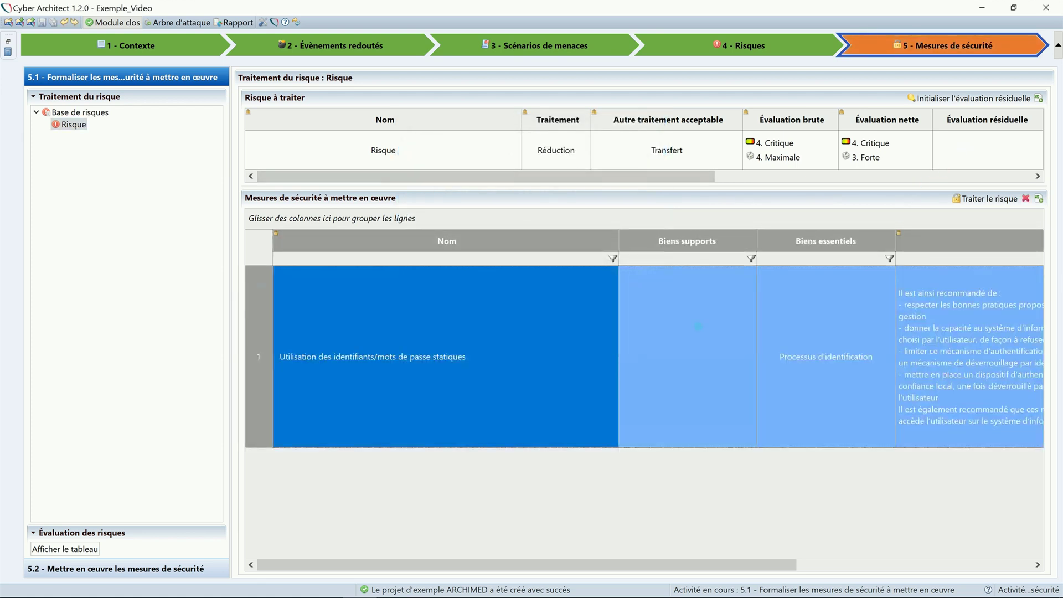
Set the risk's residual evaluation to severity 4. Critique and likelihood 1. Minime, and display the risk evaluation table.
{"action": "double_click", "coordinate": [972, 152]}
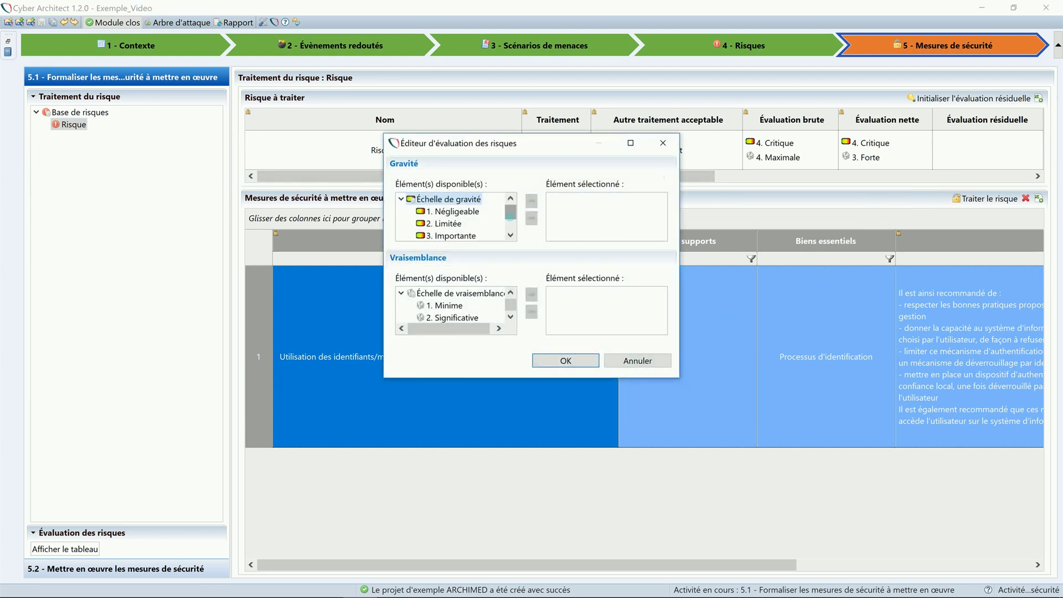
{"action": "left_click_drag", "start_coordinate": [510, 212], "coordinate": [511, 221]}
{"action": "double_click", "coordinate": [445, 223]}
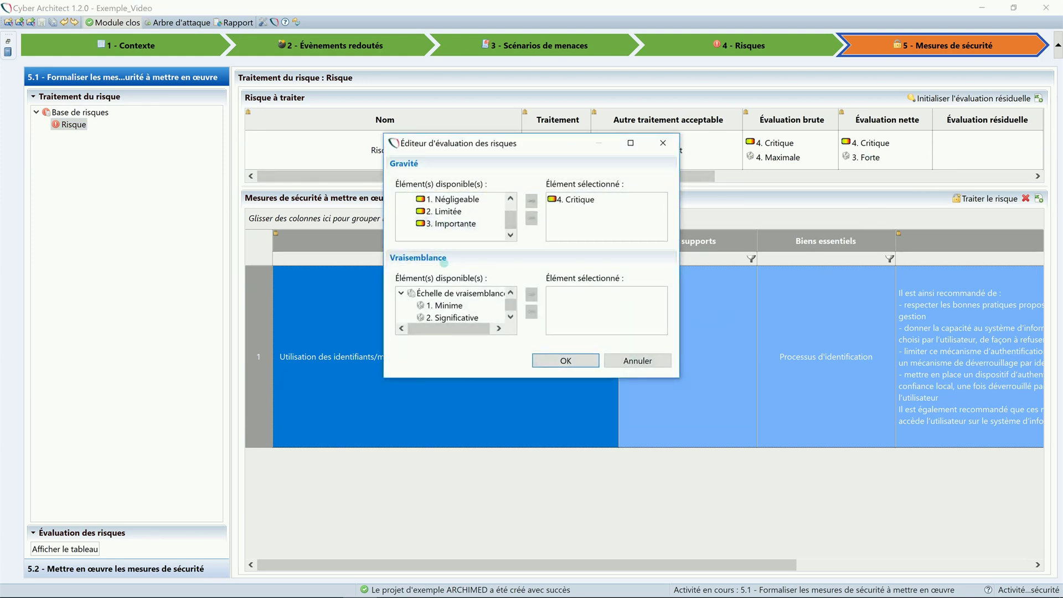
{"action": "left_click", "coordinate": [445, 305]}
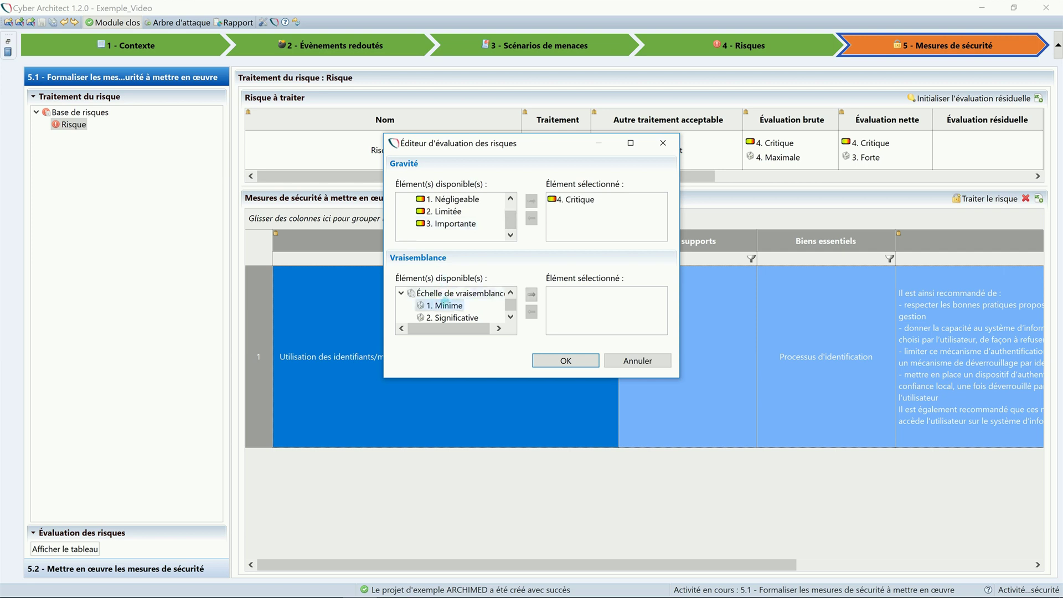
{"action": "double_click", "coordinate": [445, 305]}
{"action": "left_click", "coordinate": [543, 359]}
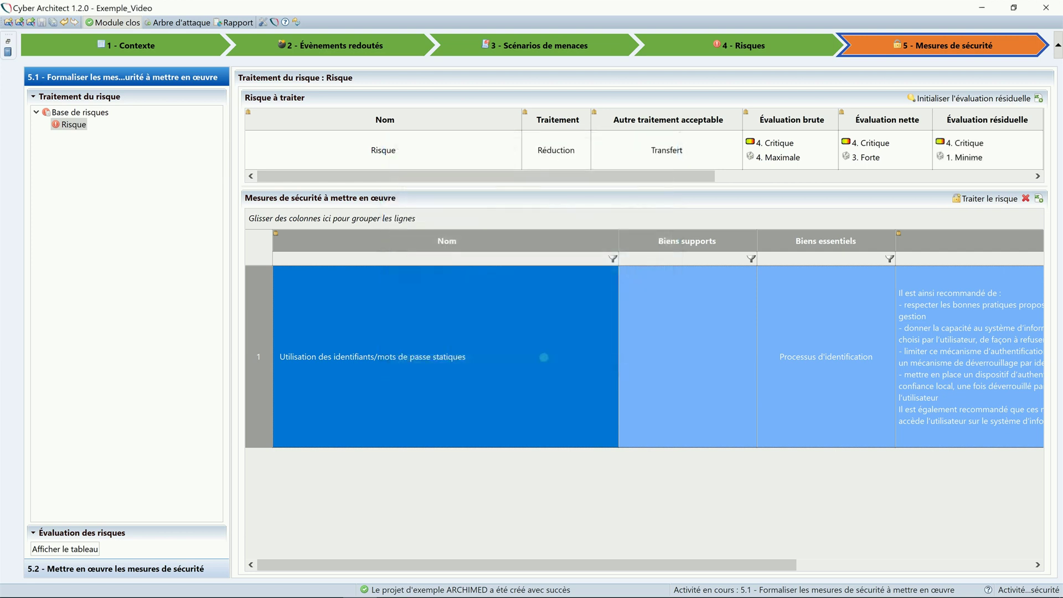
{"action": "left_click", "coordinate": [71, 549]}
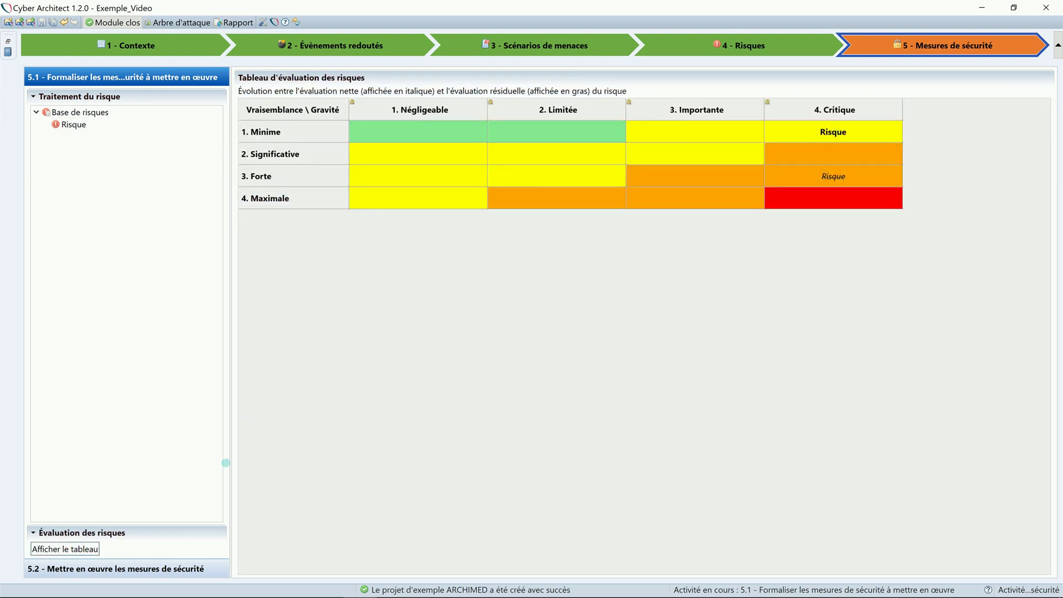
Examine the term and progress scales for implementing security measures, and display the action plan table.
{"action": "left_click", "coordinate": [166, 569]}
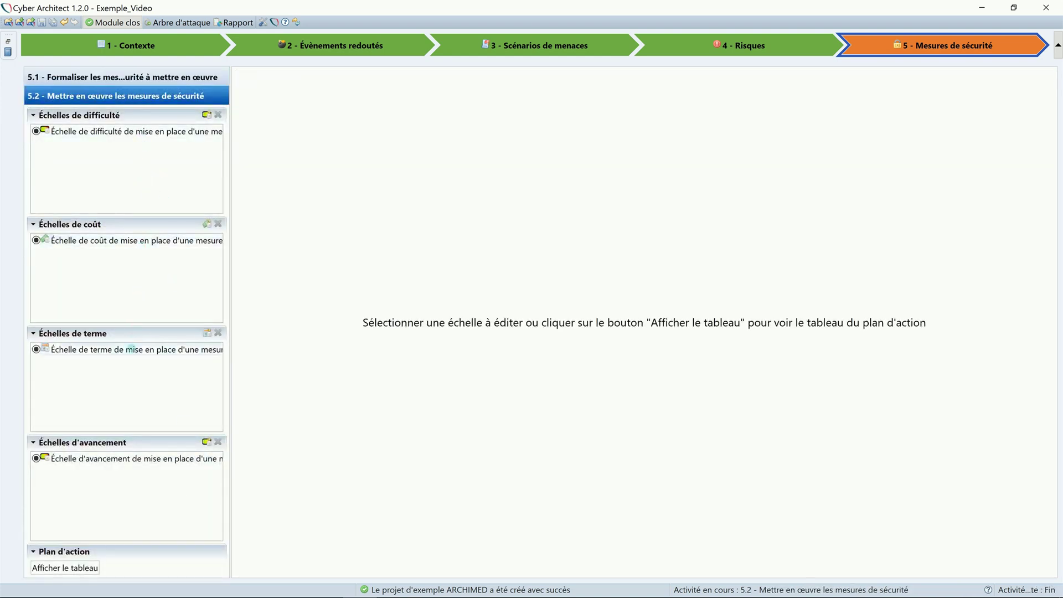
{"action": "left_click", "coordinate": [131, 349]}
{"action": "left_click", "coordinate": [128, 458]}
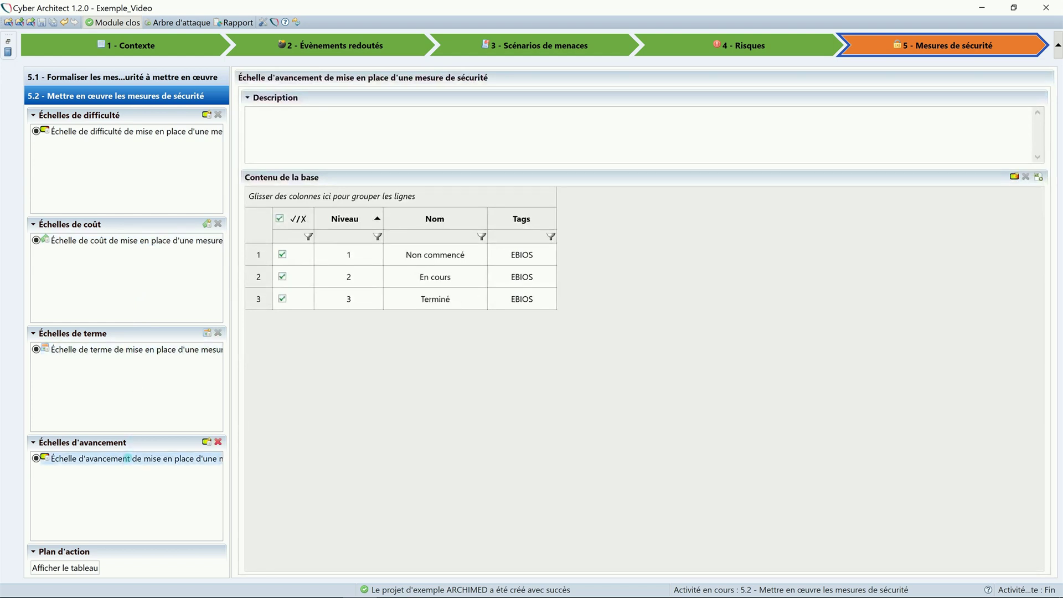
{"action": "left_click", "coordinate": [78, 568]}
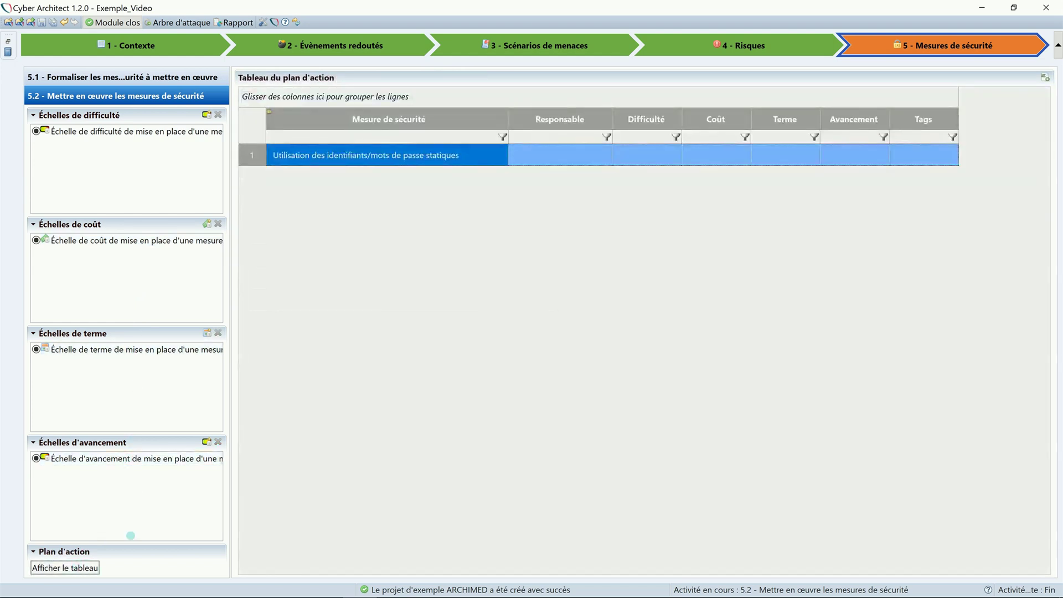
In the action plan table, enter the security measure's responsible person and set its difficulty to 1. Faible.
{"action": "left_click", "coordinate": [544, 150]}
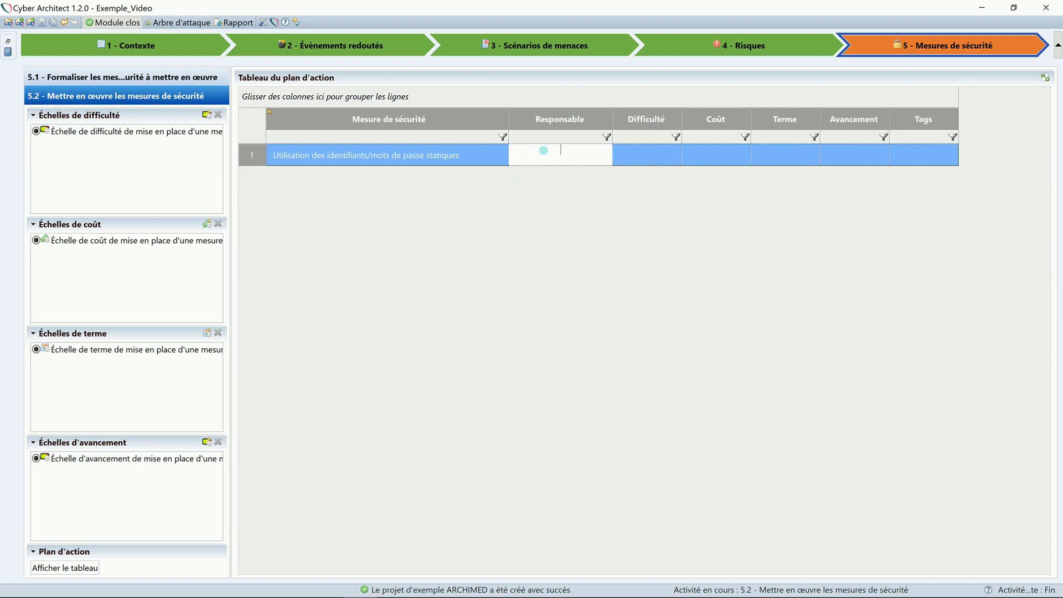
{"action": "type", "text": "Mr T."}
{"action": "left_click", "coordinate": [637, 153]}
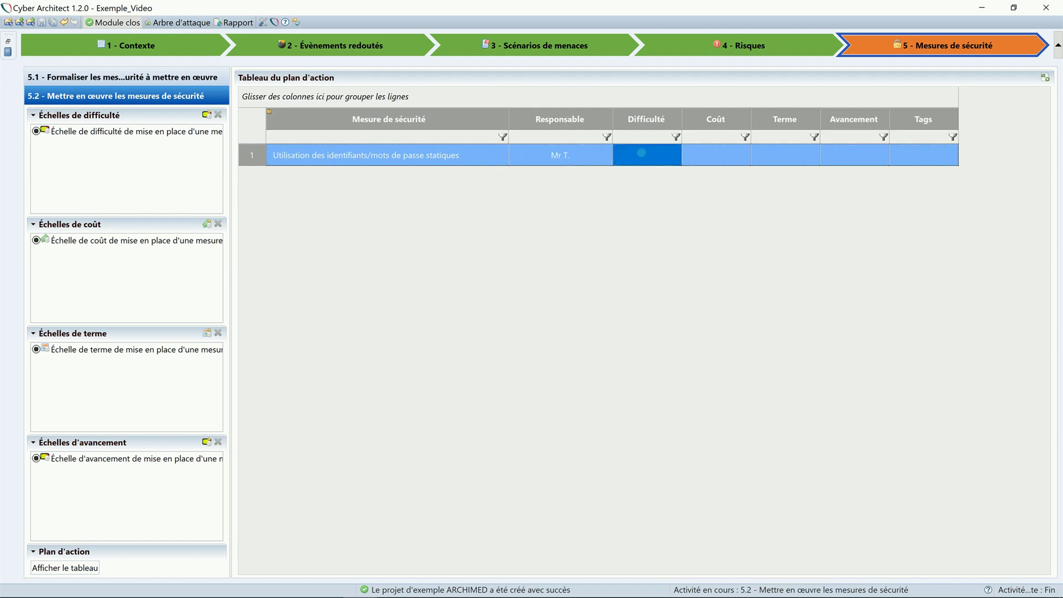
{"action": "left_click", "coordinate": [637, 173]}
Set the security measure's cost to 2. Moins de 1000 euros, term to 2. Dans un délai d'un an and progress to 2. En cours.
{"action": "left_click", "coordinate": [720, 155]}
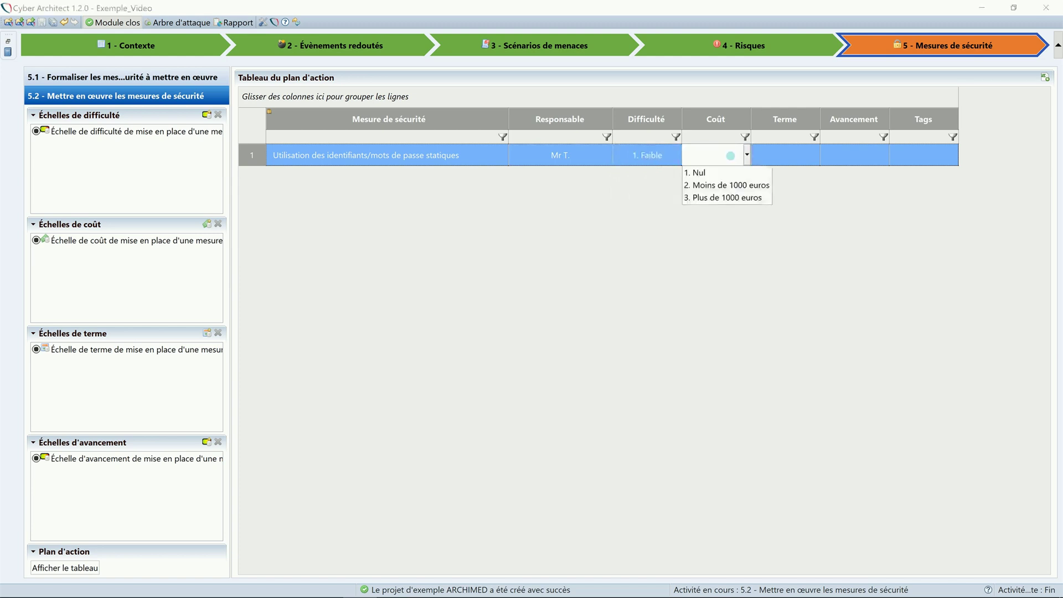
{"action": "left_click", "coordinate": [720, 184]}
{"action": "left_click", "coordinate": [786, 156]}
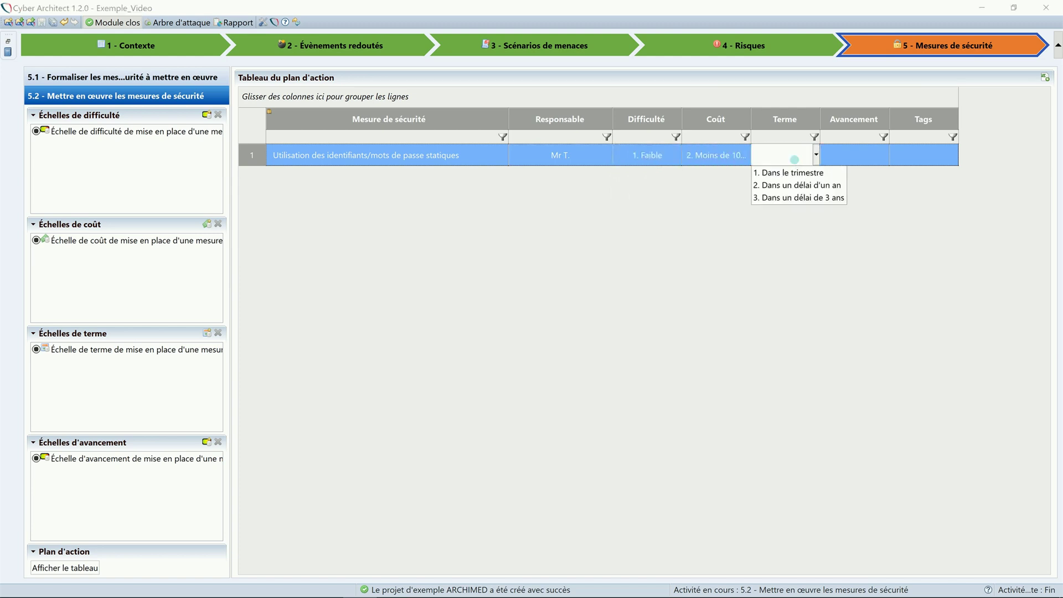
{"action": "left_click", "coordinate": [796, 184]}
{"action": "left_click", "coordinate": [856, 155]}
{"action": "left_click", "coordinate": [864, 183]}
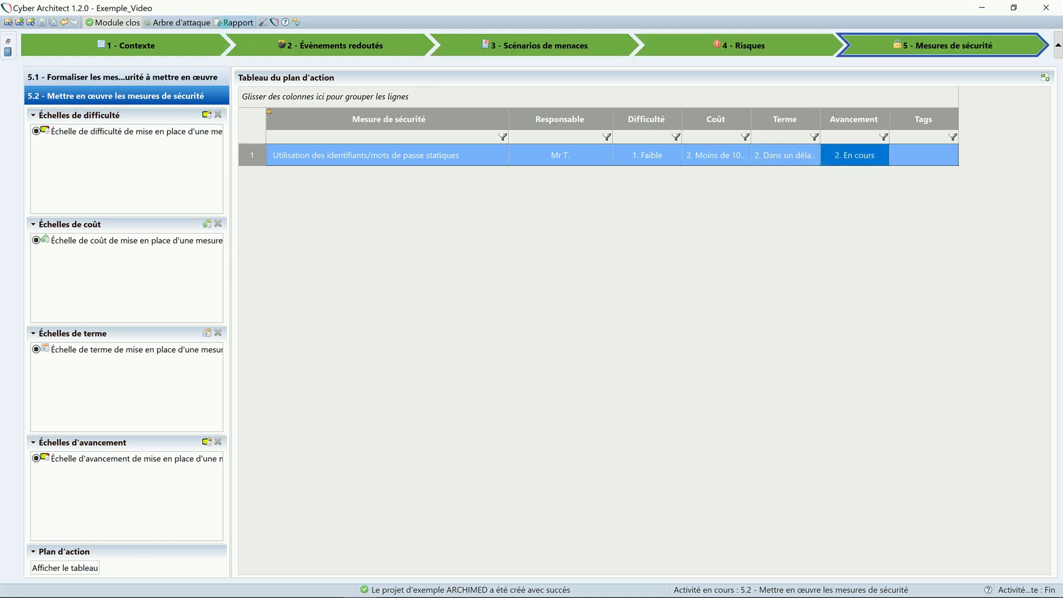
Generate the project's security report and review its net risk evaluation, security objectives and the sections that follow.
{"action": "left_click", "coordinate": [234, 22]}
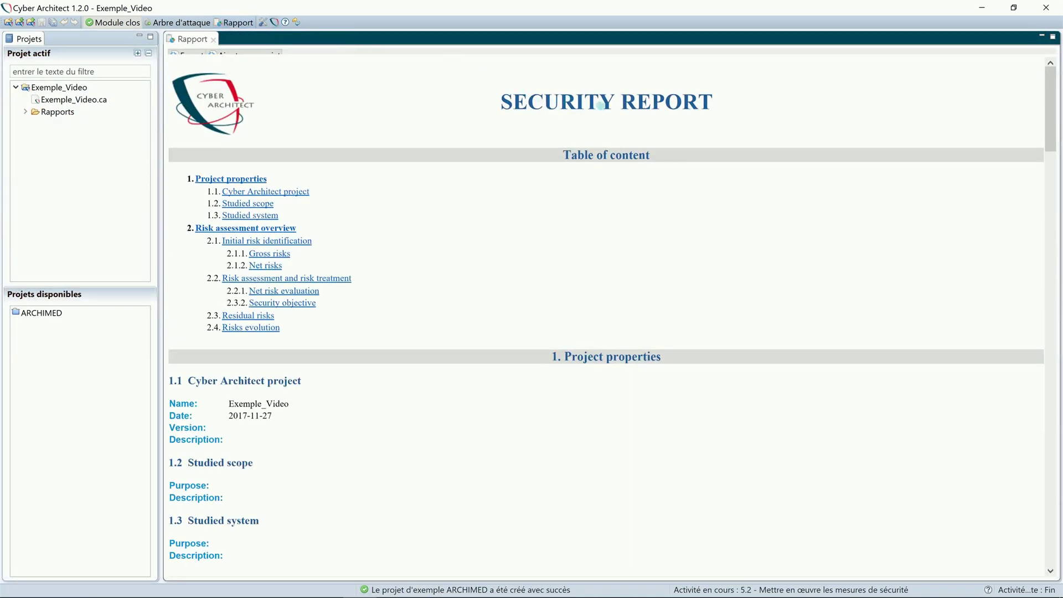
{"action": "left_click_drag", "start_coordinate": [1051, 100], "coordinate": [1041, 218]}
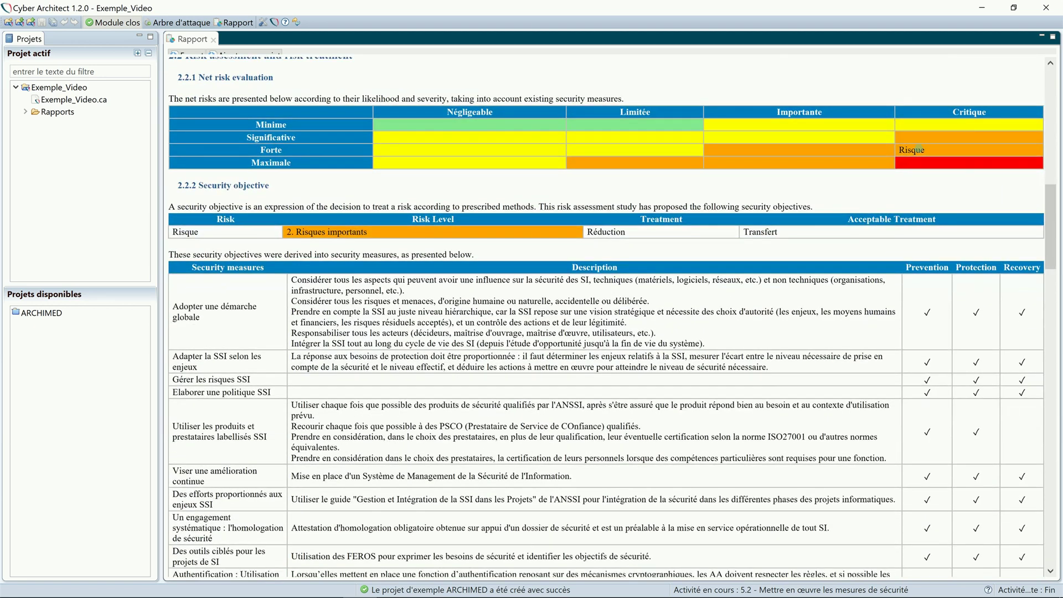
{"action": "left_click_drag", "start_coordinate": [1044, 209], "coordinate": [1059, 486]}
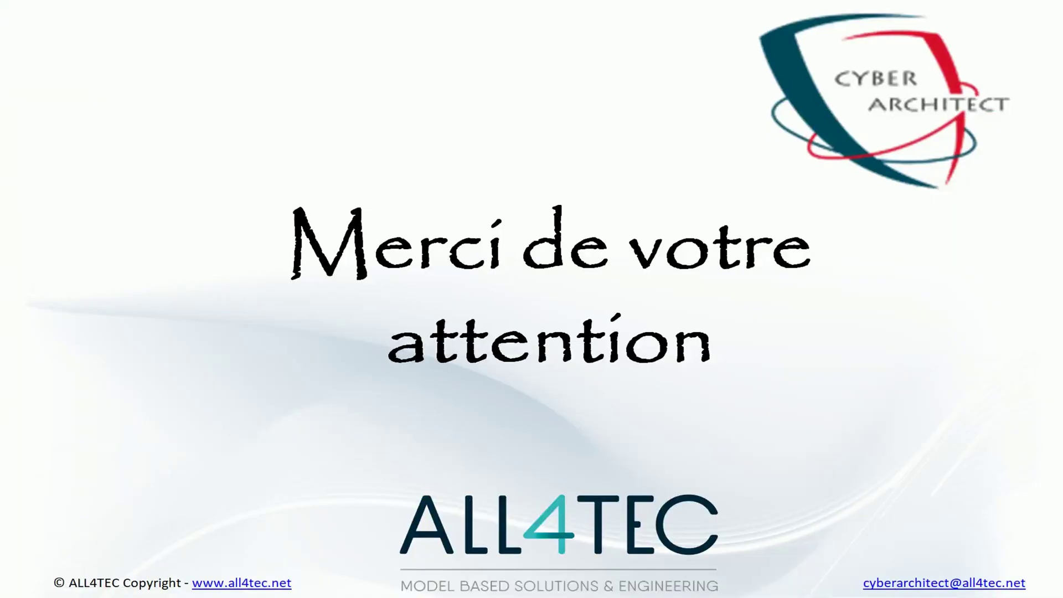